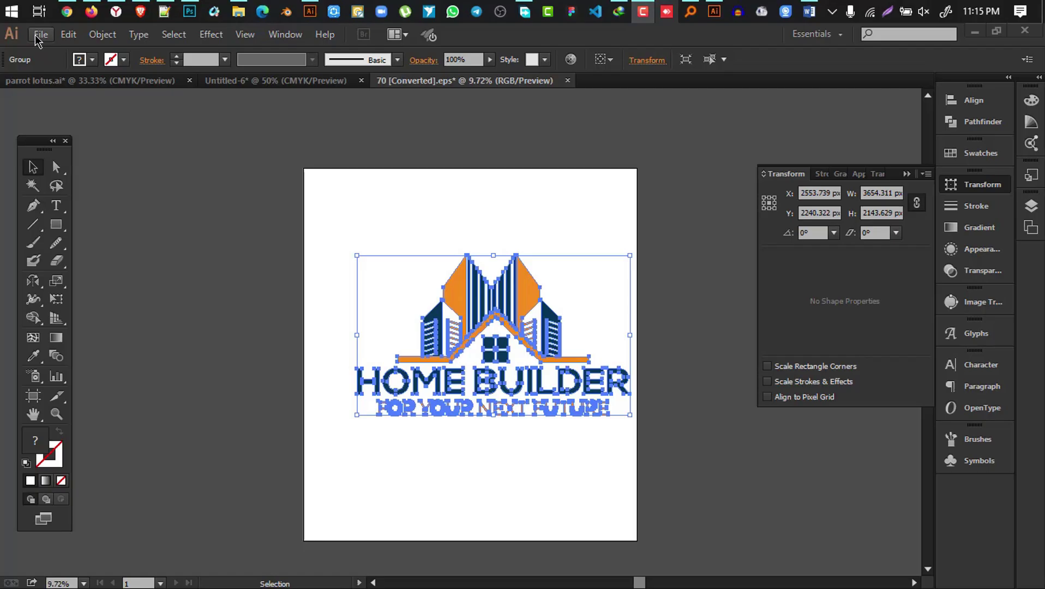
# Start a new document from the 960 x 560 px RGB profile and leave Align New Objects to Pixel Grid off
pyautogui.click(37, 36)
pyautogui.click(355, 208)
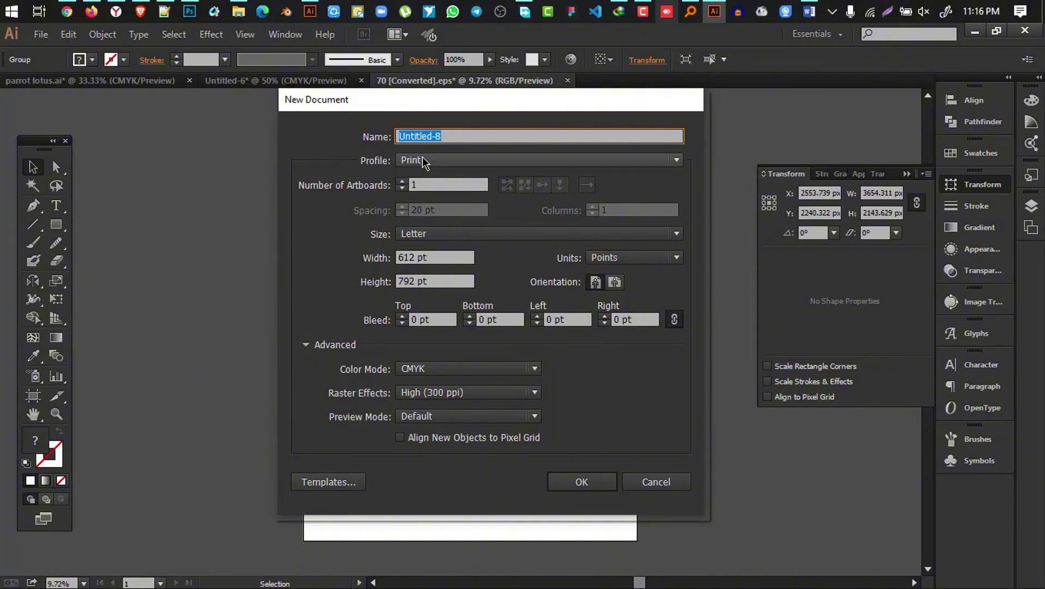
pyautogui.click(431, 159)
pyautogui.click(436, 210)
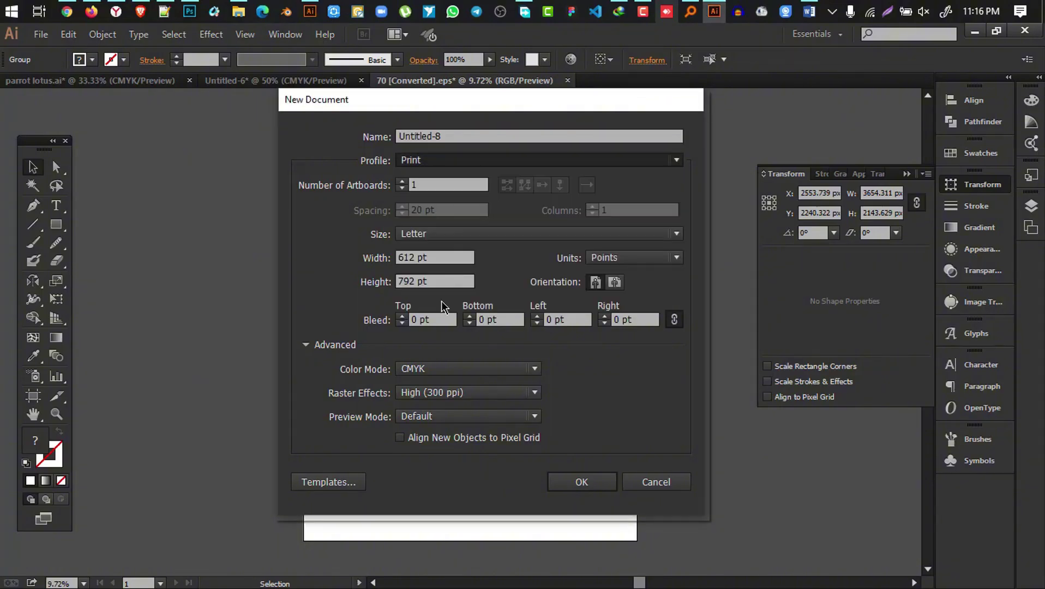
pyautogui.click(458, 392)
pyautogui.click(409, 442)
pyautogui.click(401, 438)
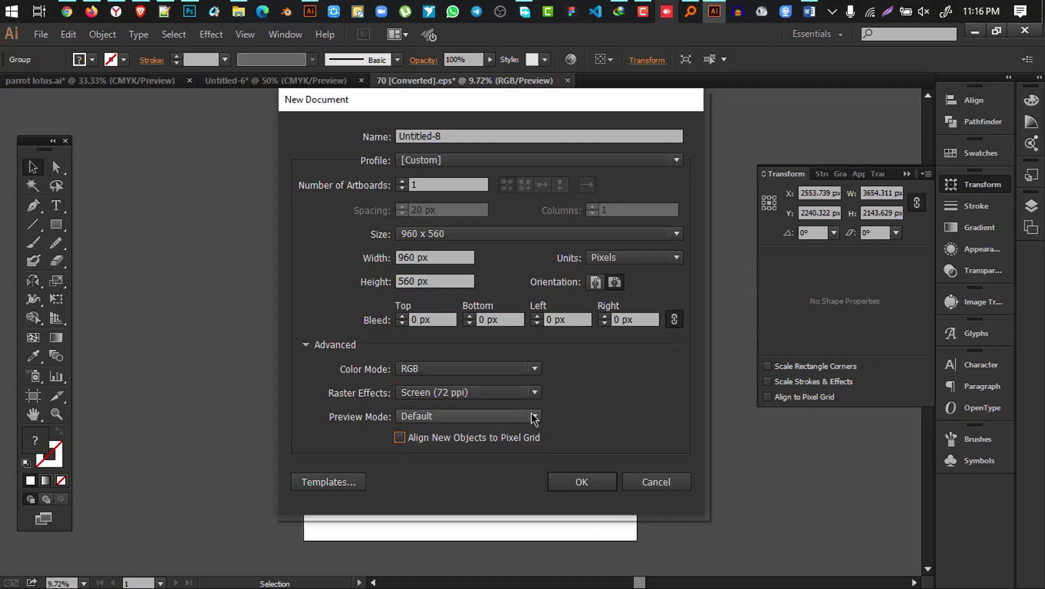
# Set the new document's raster effects to High (300 ppi)
pyautogui.click(487, 393)
pyautogui.click(446, 395)
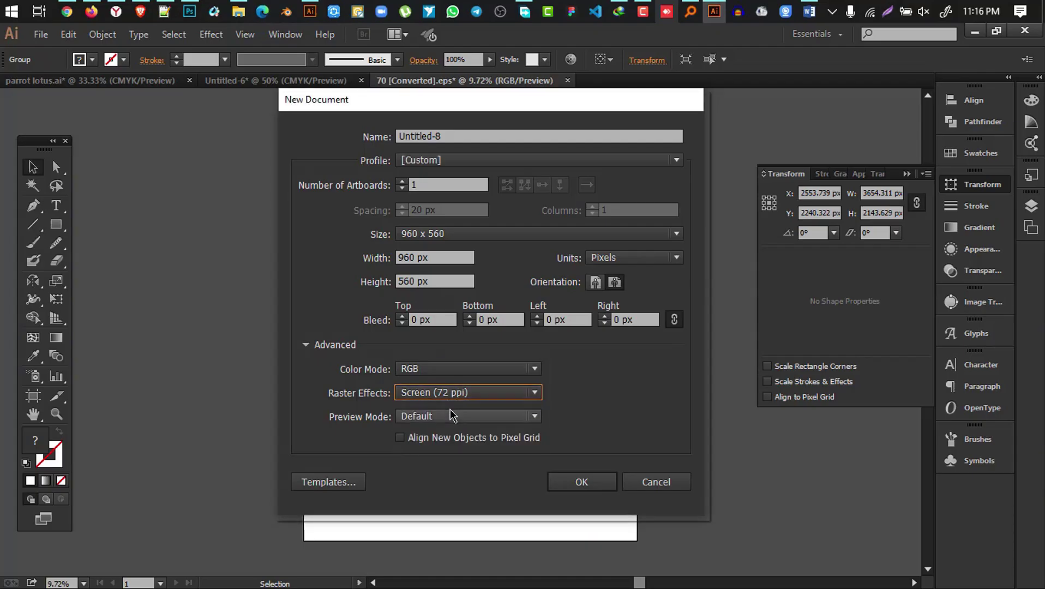
pyautogui.click(445, 394)
pyautogui.click(443, 409)
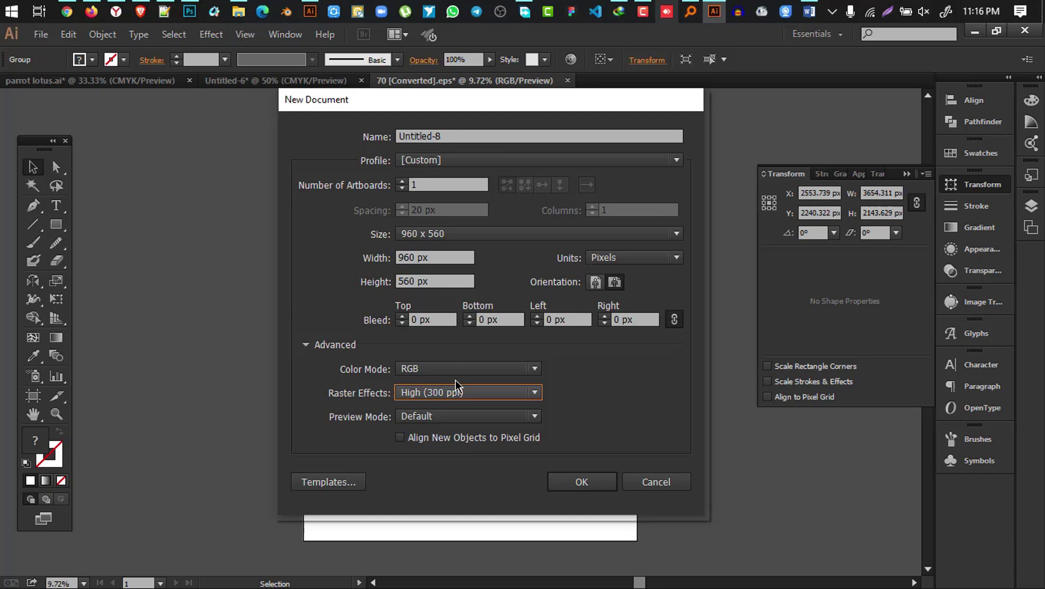
# Set the size to 4500 px wide by 5400 px high, switch to landscape orientation and create the document
pyautogui.click(436, 257)
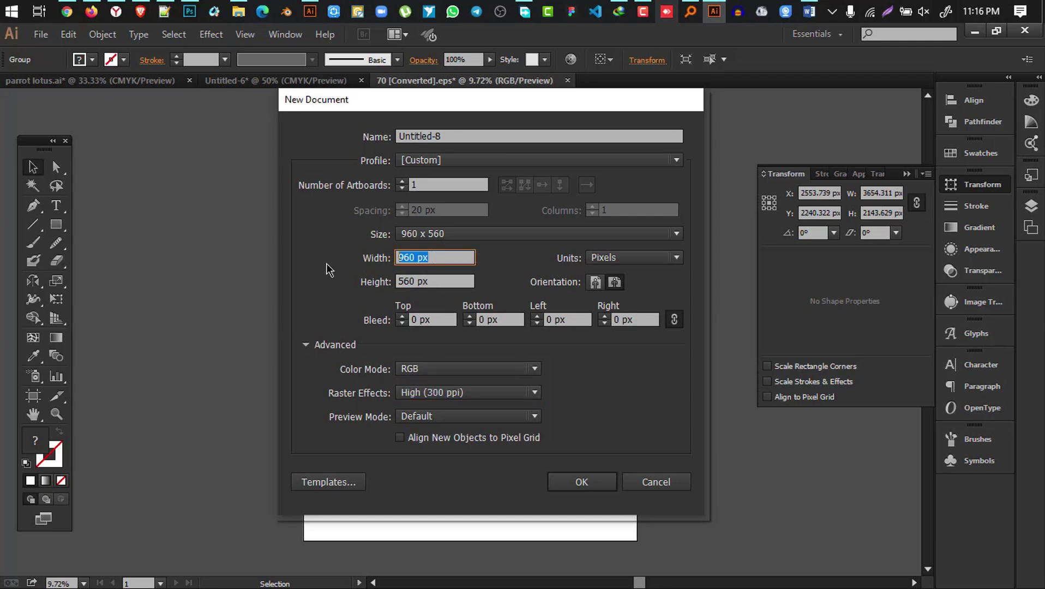
pyautogui.write('4500')
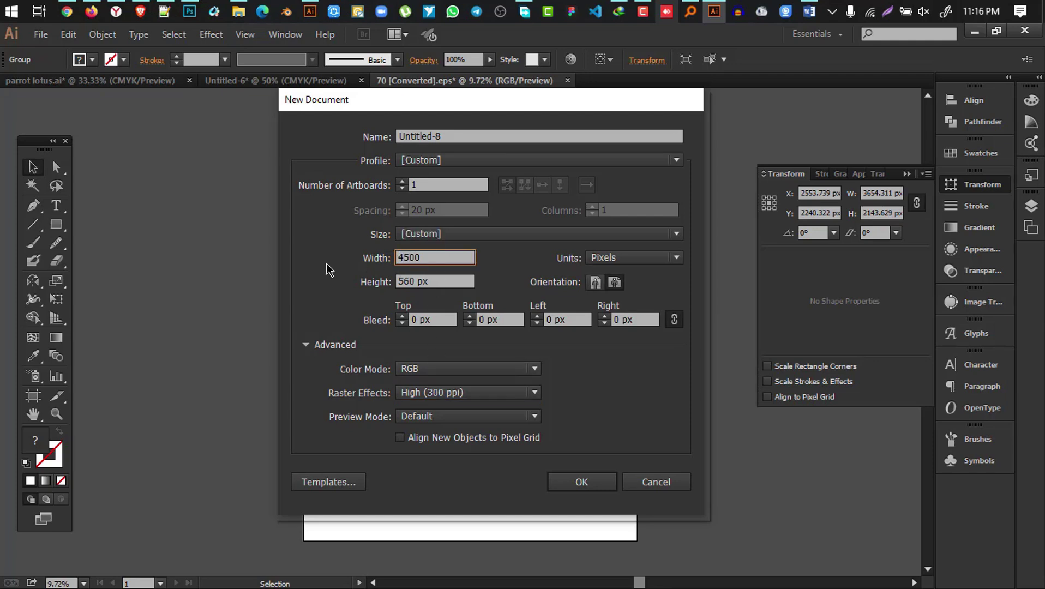
pyautogui.press('Tab')
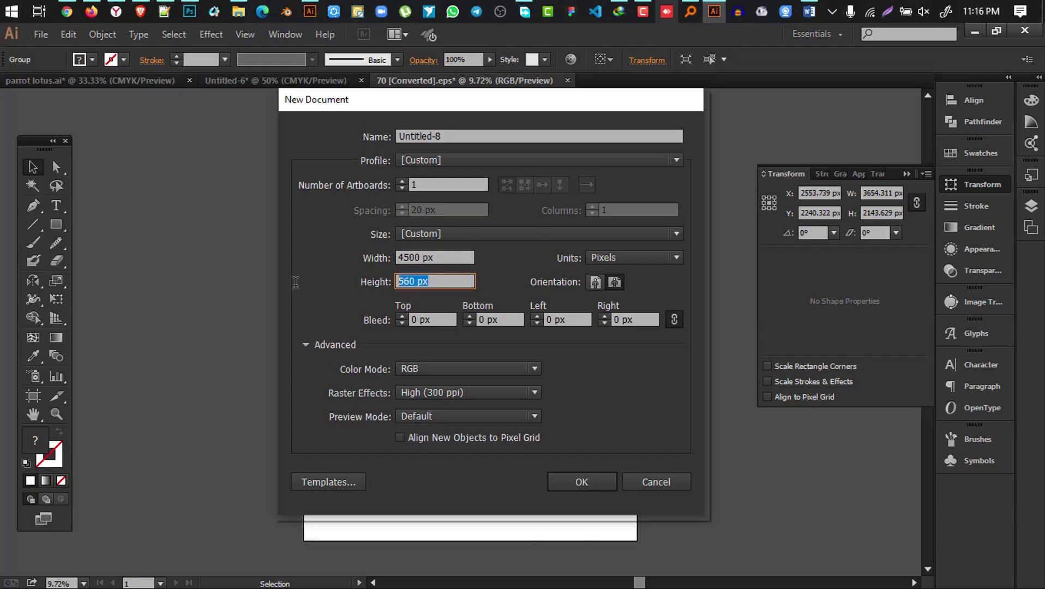
pyautogui.write('5400')
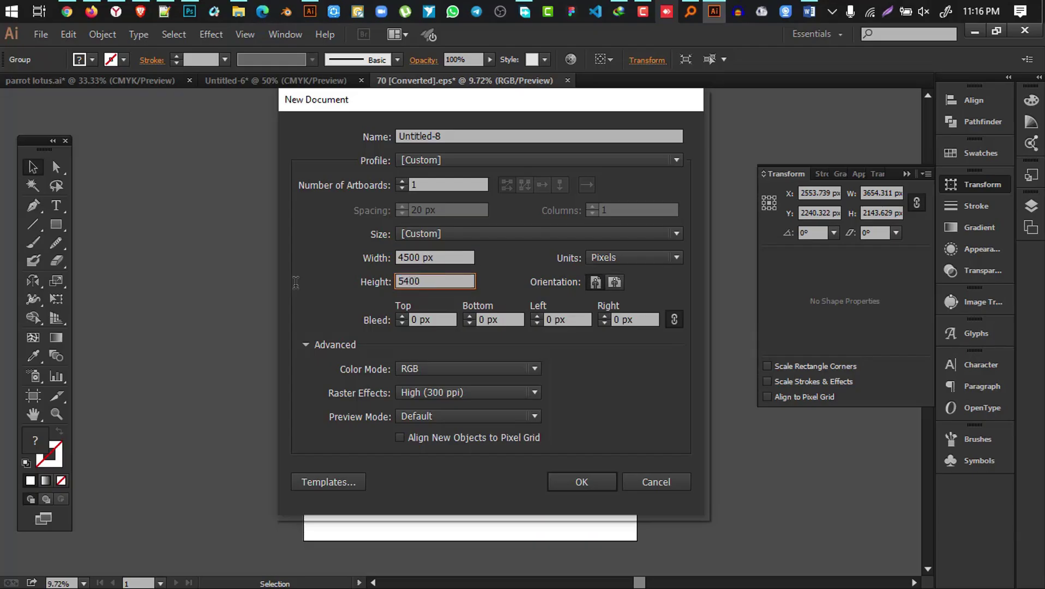
pyautogui.click(614, 283)
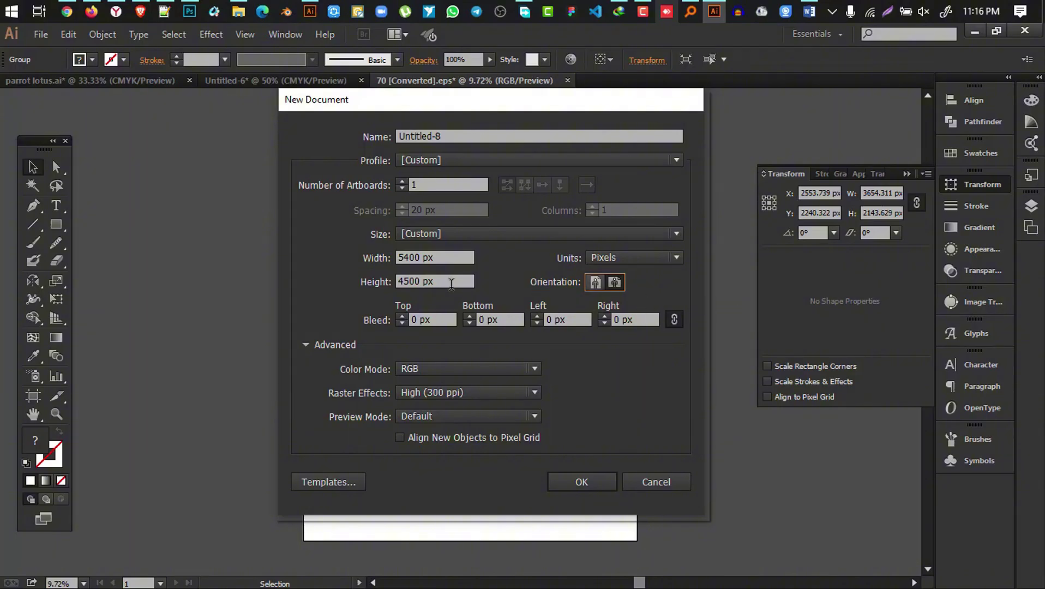
pyautogui.click(566, 484)
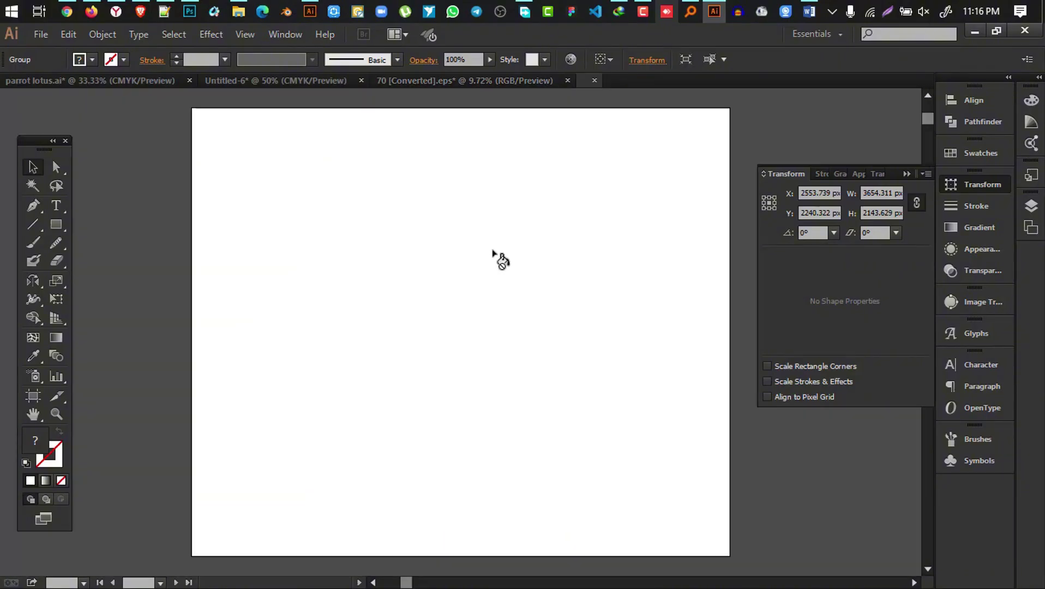
# Ready the Rectangle tool with a black fill and no stroke
pyautogui.scroll(1, 472, 240)
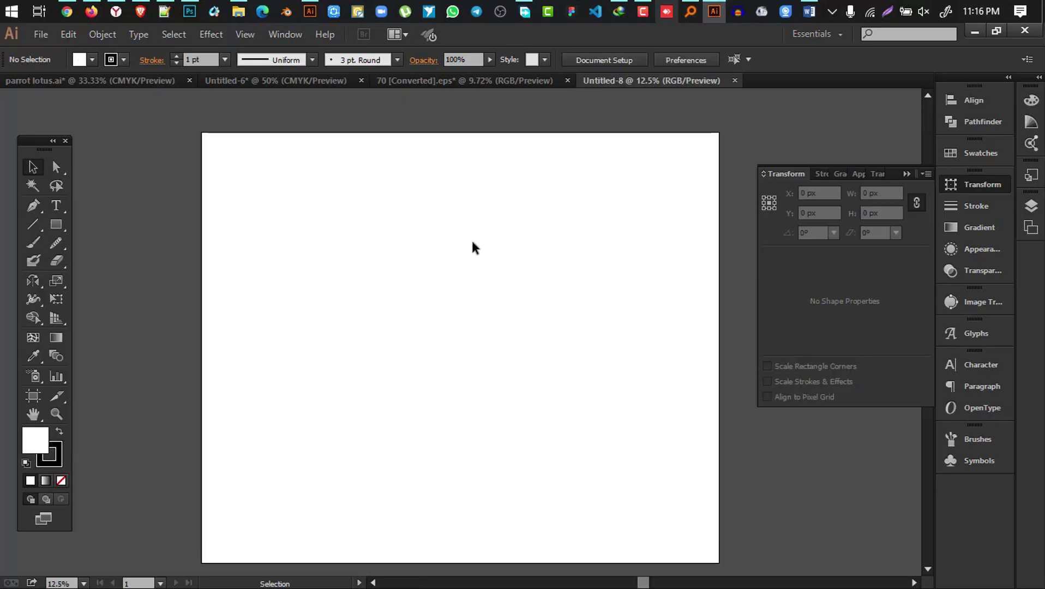
pyautogui.scroll(-1, 471, 237)
pyautogui.scroll(1, 406, 210)
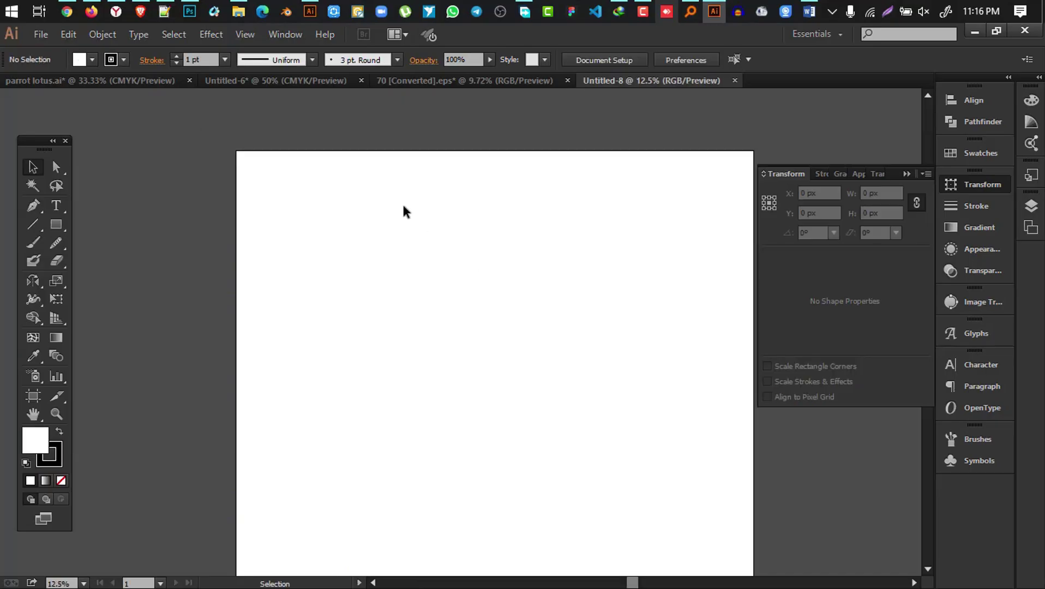
pyautogui.scroll(-1, 406, 211)
pyautogui.scroll(-1, 352, 199)
pyautogui.click(56, 225)
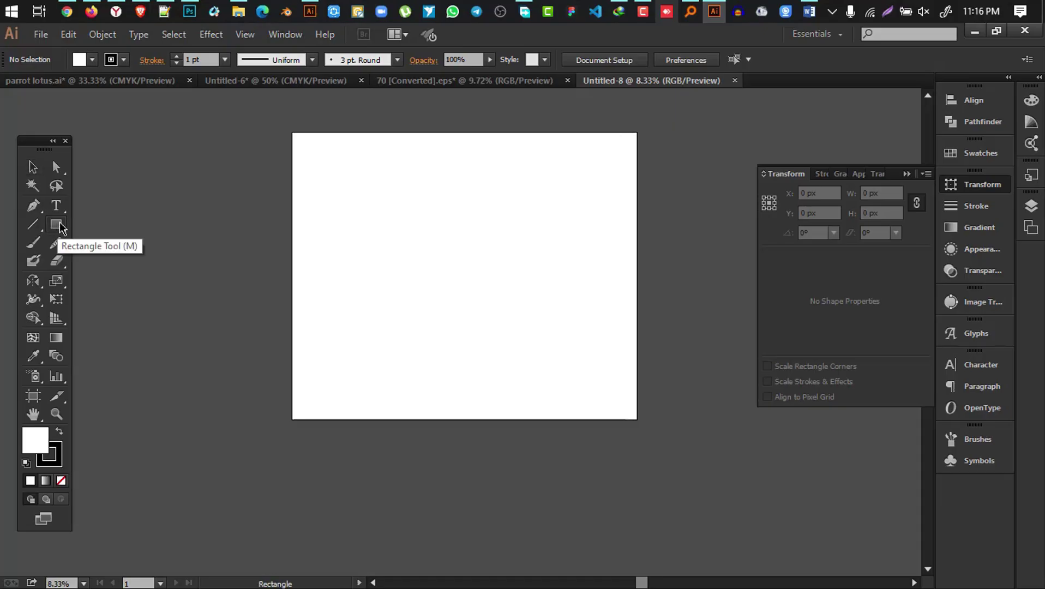
pyautogui.click(59, 433)
pyautogui.click(55, 454)
pyautogui.click(61, 480)
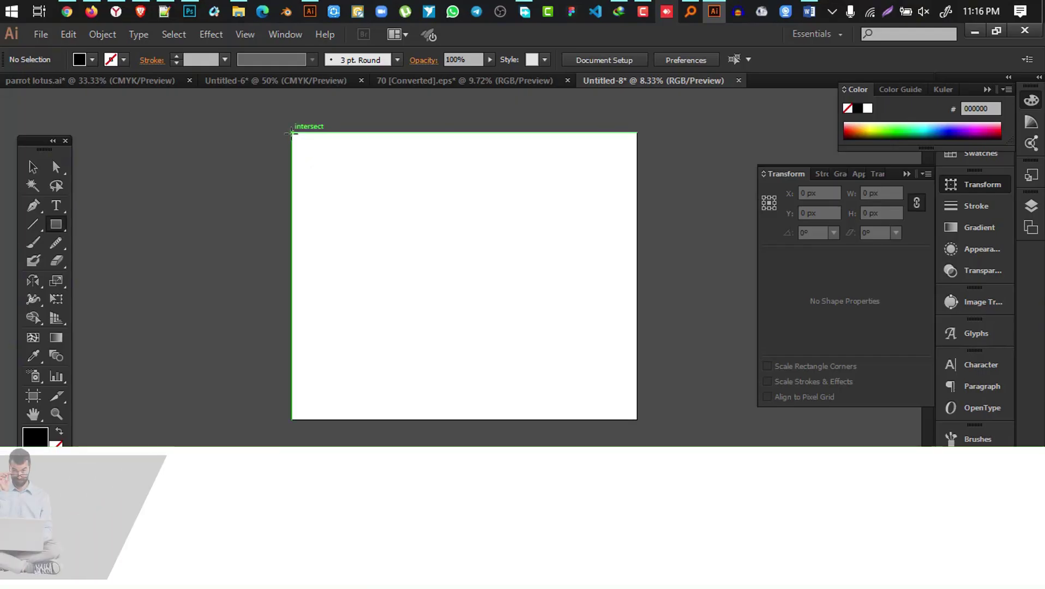
pyautogui.moveTo(291, 133); pyautogui.dragTo(441, 266)
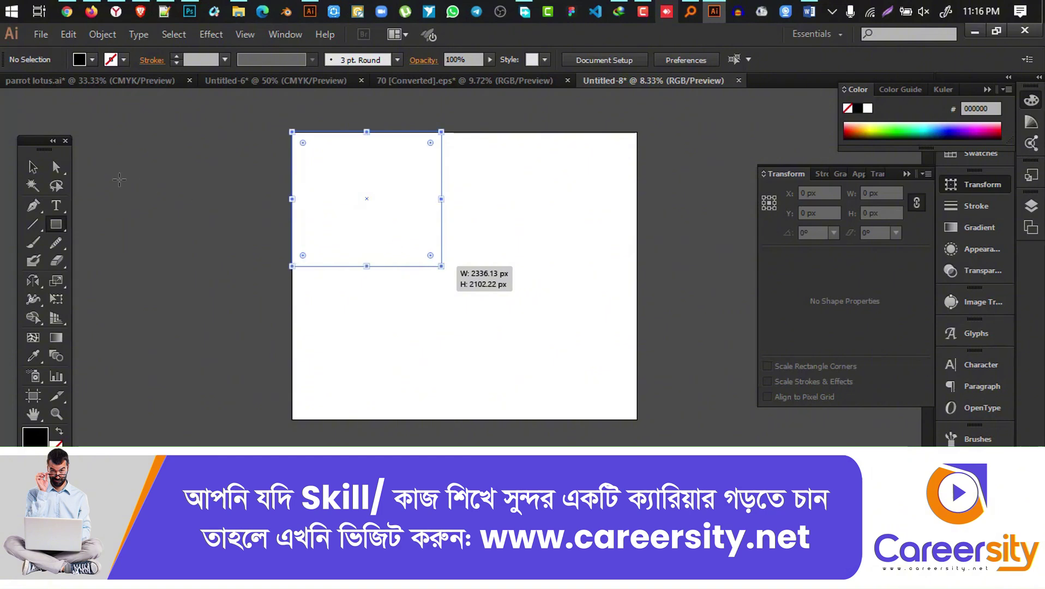
pyautogui.press('v')
pyautogui.click(619, 202)
pyautogui.moveTo(401, 192); pyautogui.dragTo(585, 228)
pyautogui.moveTo(618, 326); pyautogui.dragTo(366, 175)
pyautogui.press('Delete')
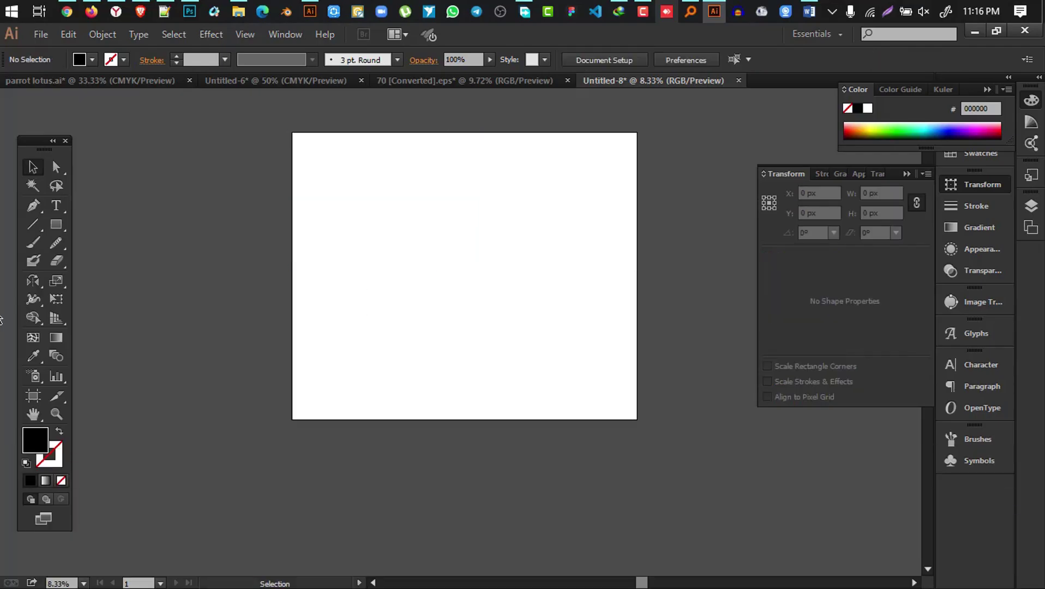
# Draw a black 5400 x 4500 px rectangle covering the whole artboard
pyautogui.click(32, 225)
pyautogui.click(56, 224)
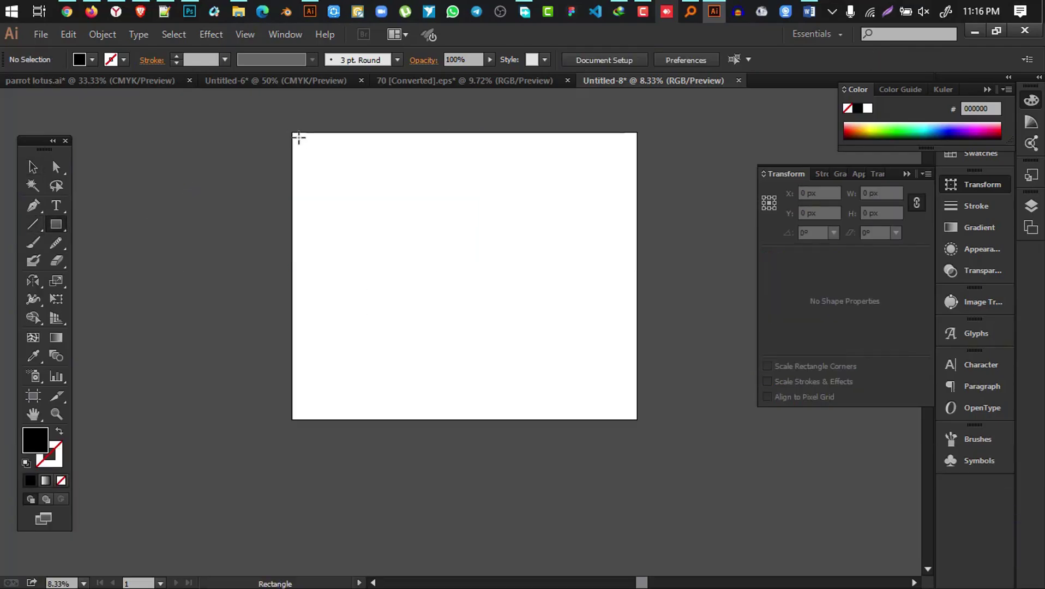
pyautogui.moveTo(293, 132); pyautogui.dragTo(637, 419)
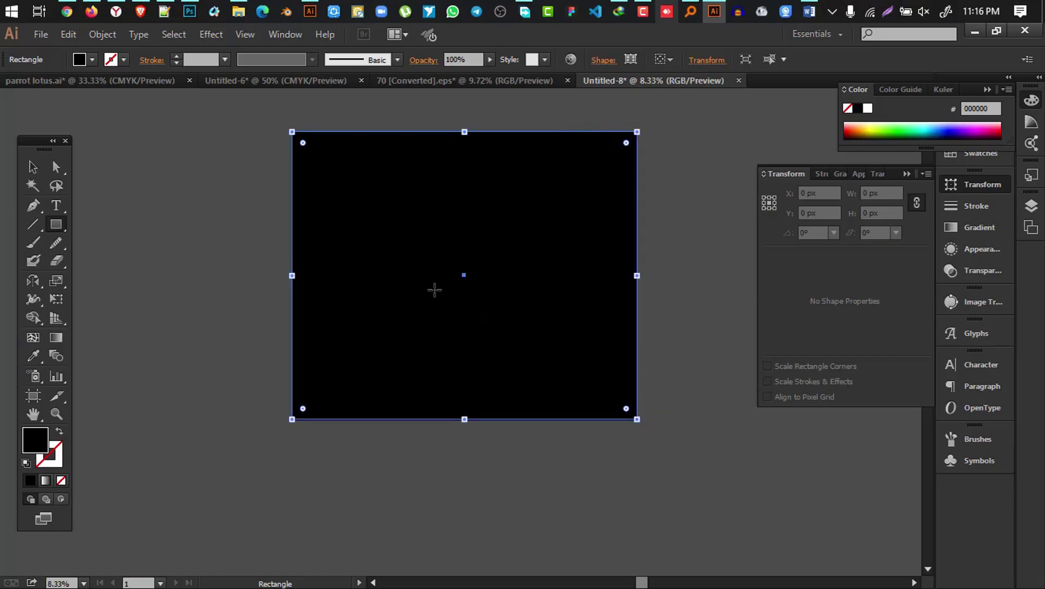
pyautogui.click(33, 167)
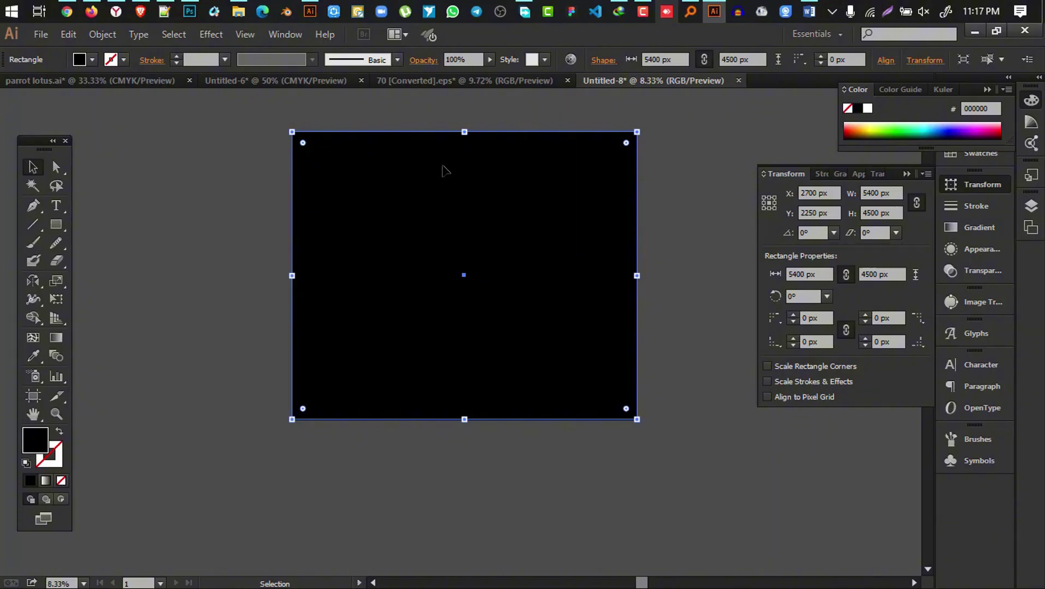
# Split the black rectangle into a grid of 2 rows and 2 columns with 0 px gutters
pyautogui.click(103, 34)
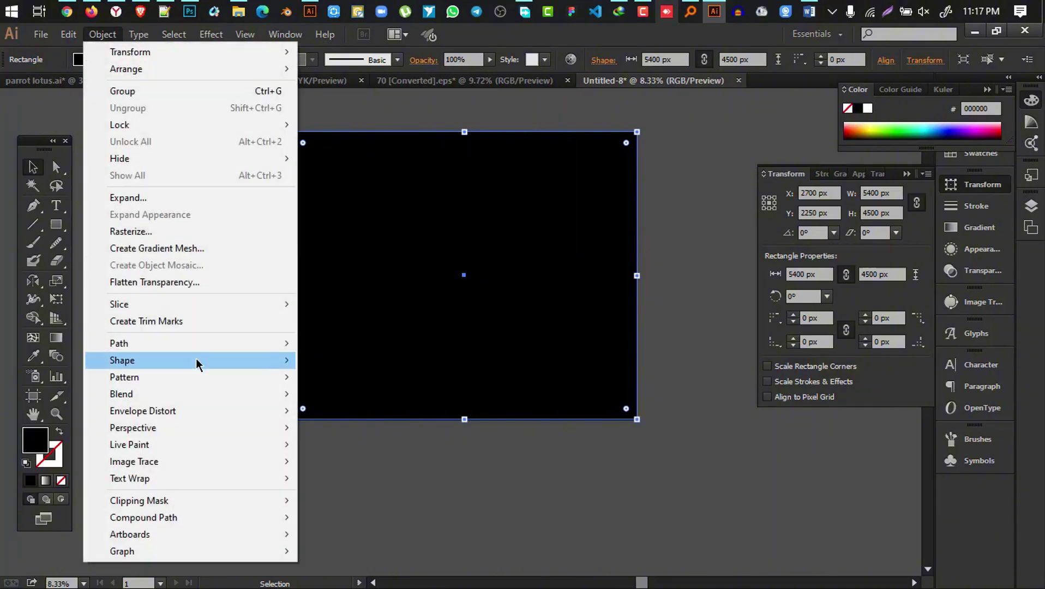
pyautogui.moveTo(150, 344)
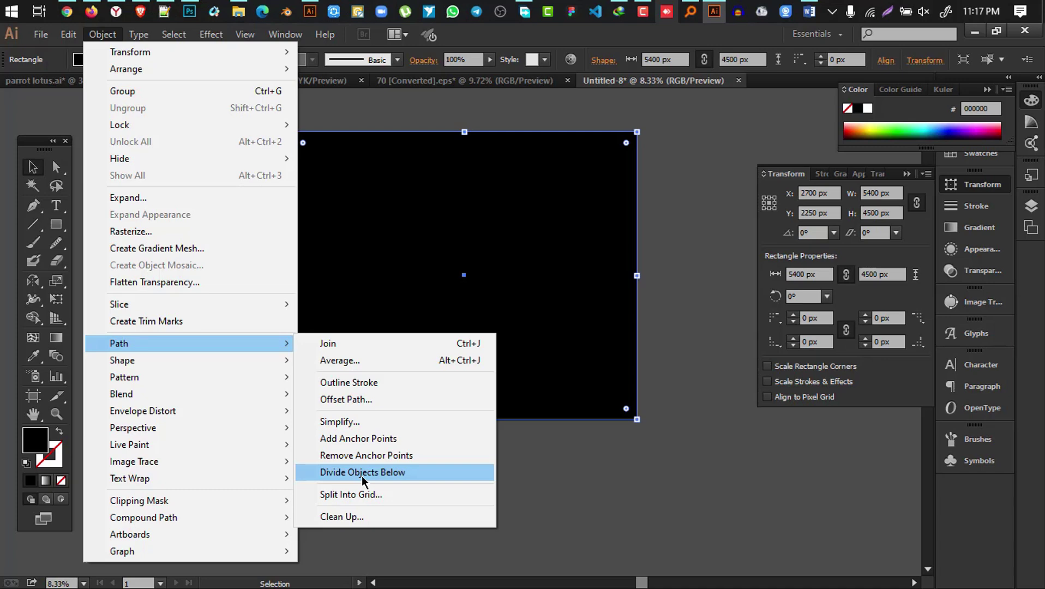
pyautogui.click(364, 494)
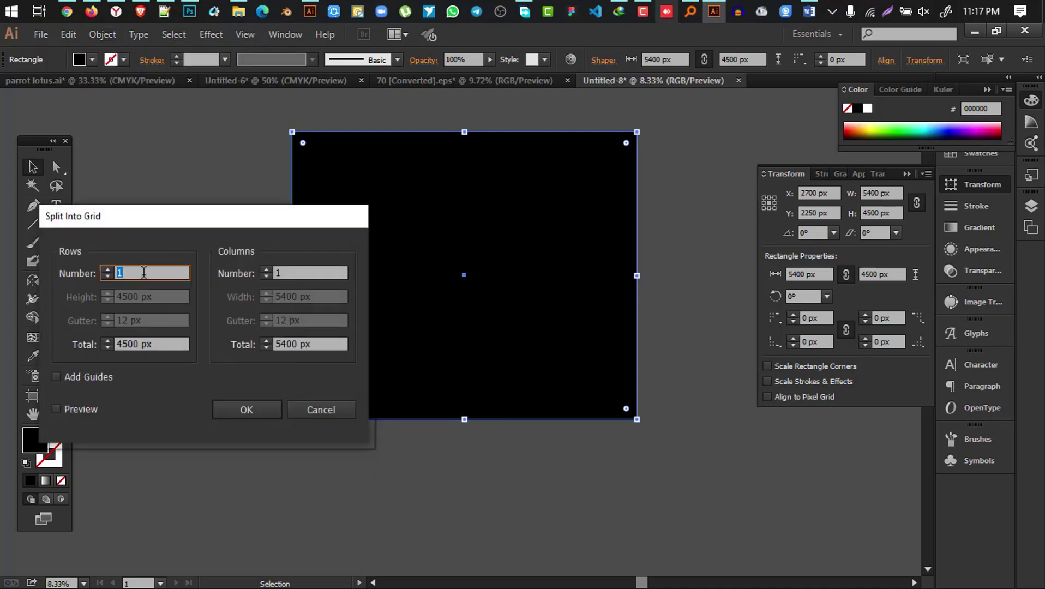
pyautogui.write('2')
pyautogui.click(85, 413)
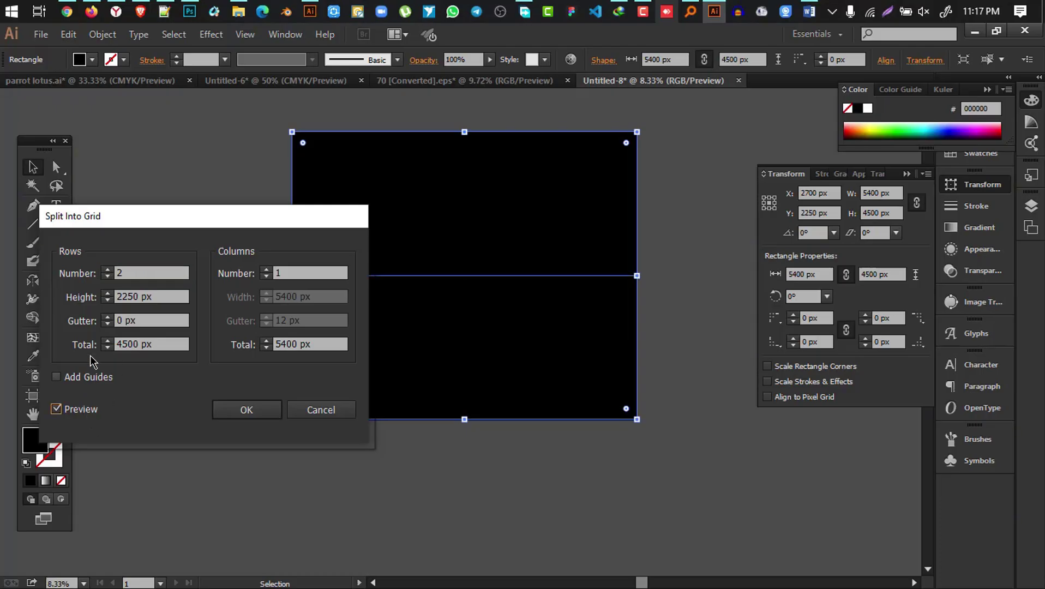
pyautogui.click(289, 266)
pyautogui.write('2')
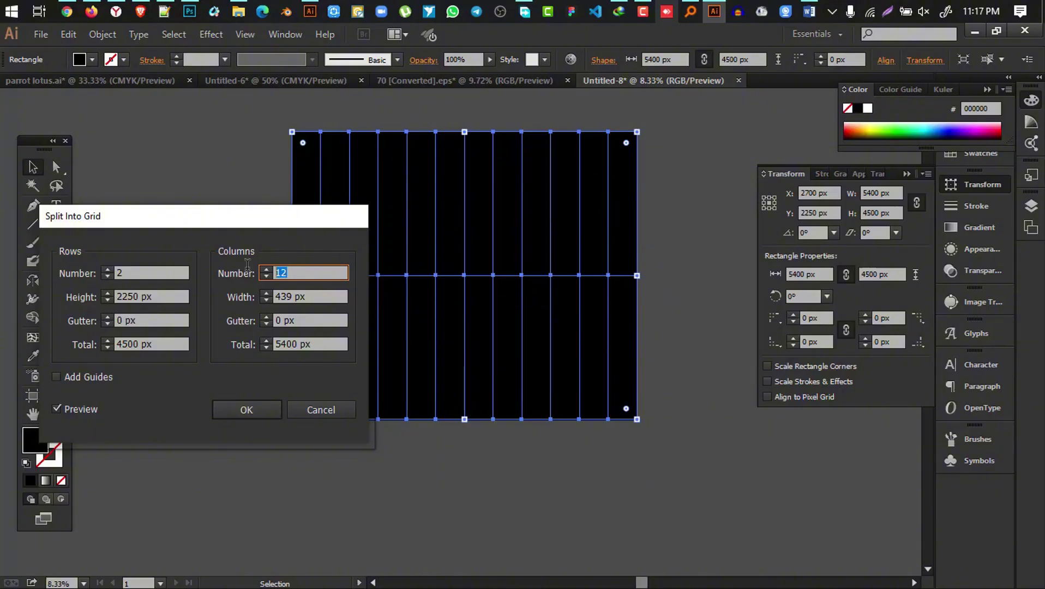
pyautogui.write('2')
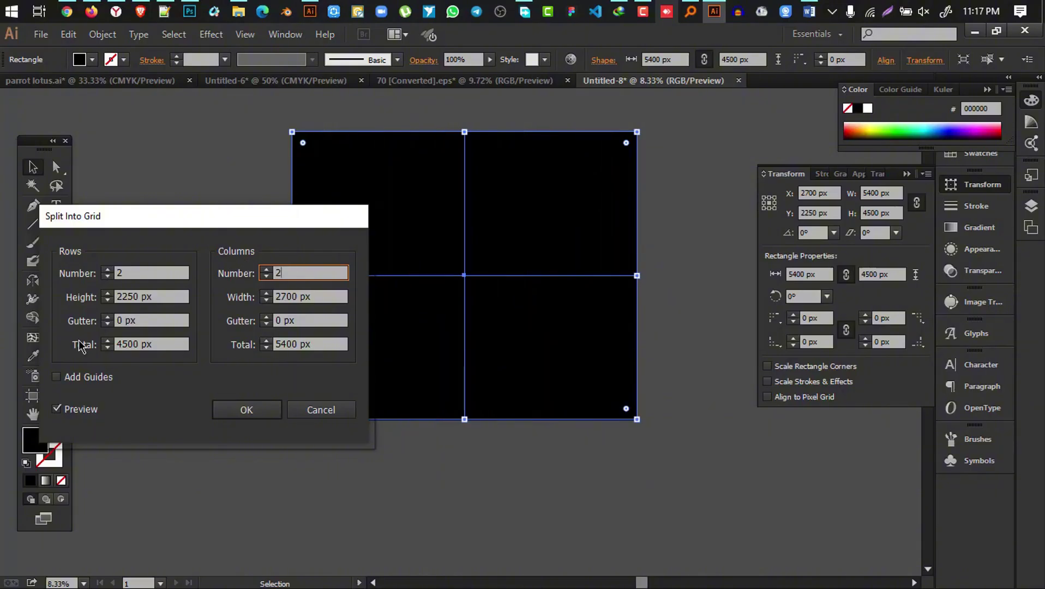
pyautogui.click(144, 294)
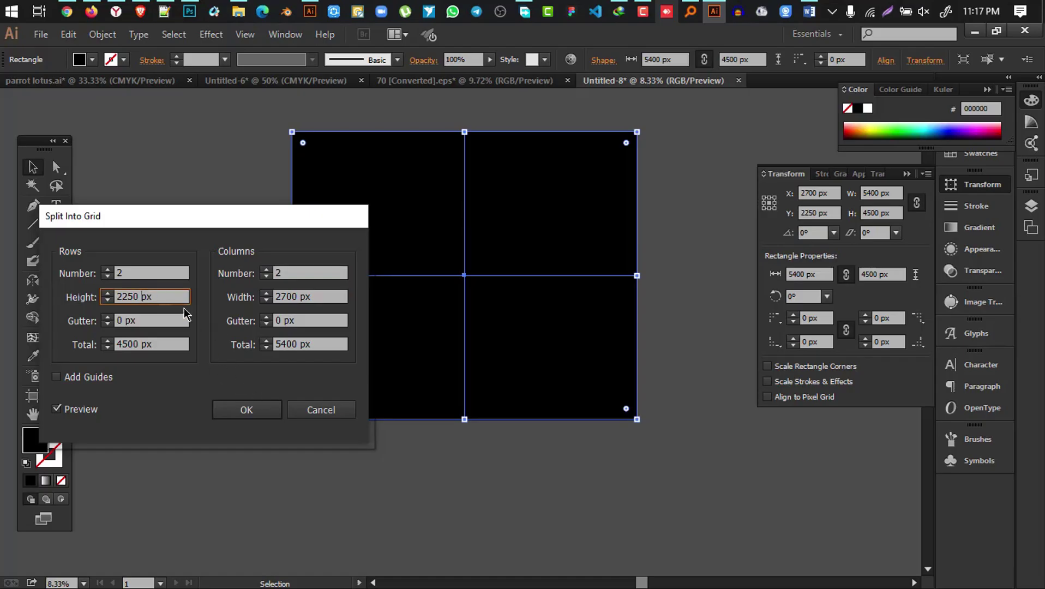
pyautogui.click(257, 410)
pyautogui.click(686, 269)
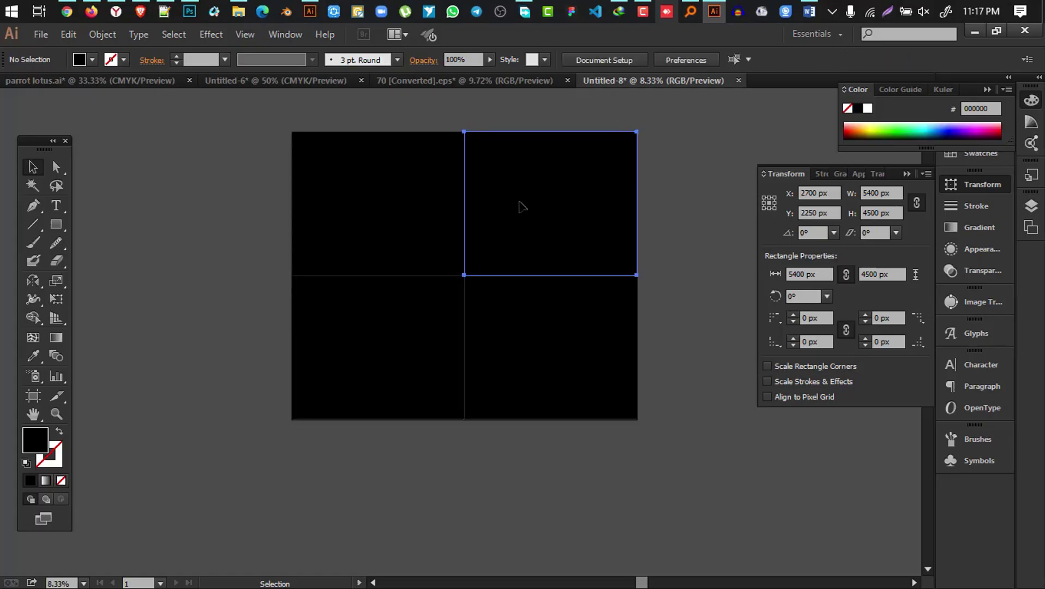
# Fill the upper-left grid cell with white
pyautogui.click(518, 205)
pyautogui.click(402, 210)
pyautogui.click(567, 289)
pyautogui.click(410, 291)
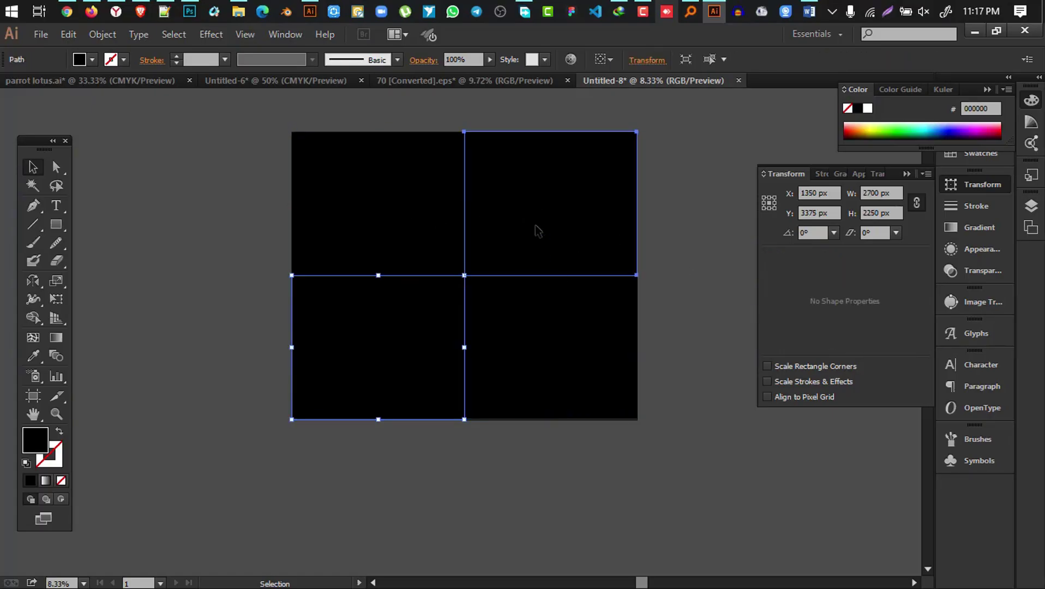
pyautogui.click(534, 225)
pyautogui.click(410, 251)
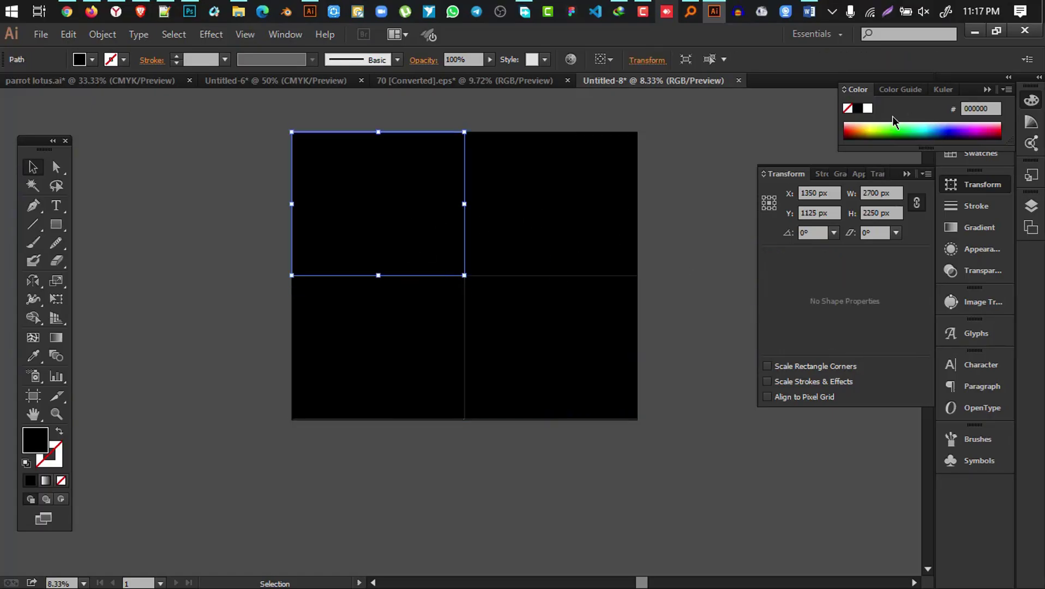
pyautogui.click(868, 109)
pyautogui.click(517, 198)
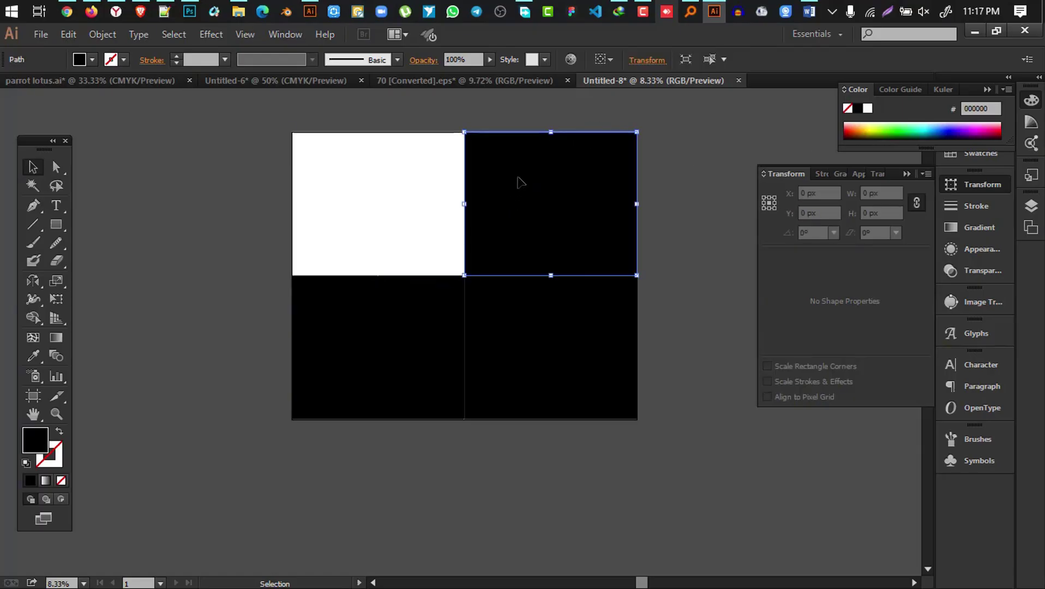
# Bring the Home Builder logo from 70 [Converted].eps into the white cell, scaled to about 1714 x 1005 px
pyautogui.click(480, 81)
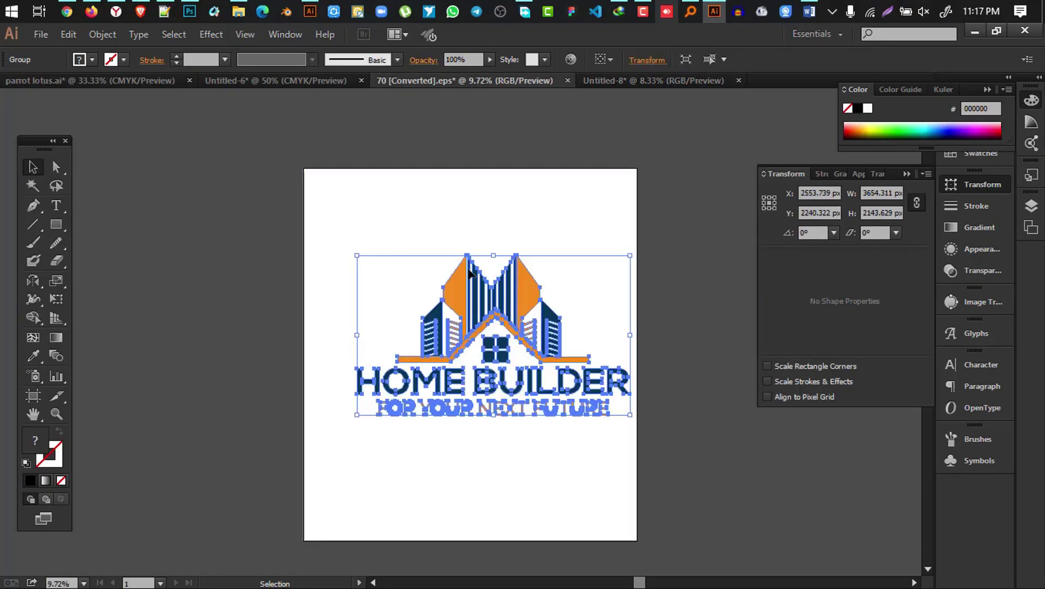
pyautogui.moveTo(464, 275); pyautogui.dragTo(282, 220)
pyautogui.moveTo(271, 213); pyautogui.dragTo(382, 200)
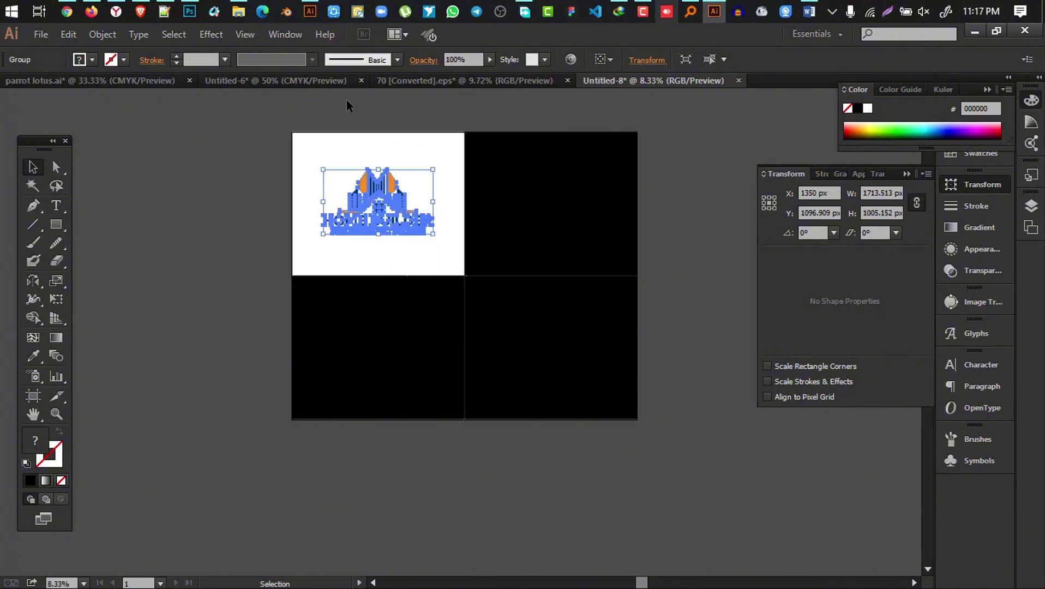
# Center the logo within the white cell and leave only the logo selected
pyautogui.moveTo(348, 100); pyautogui.dragTo(423, 240)
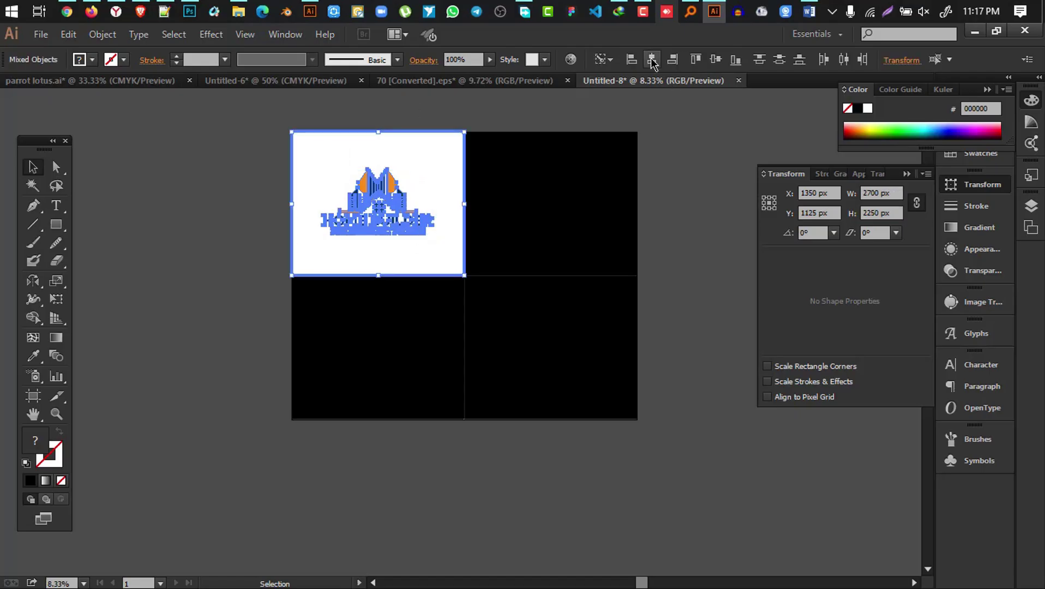
pyautogui.click(708, 189)
pyautogui.click(418, 213)
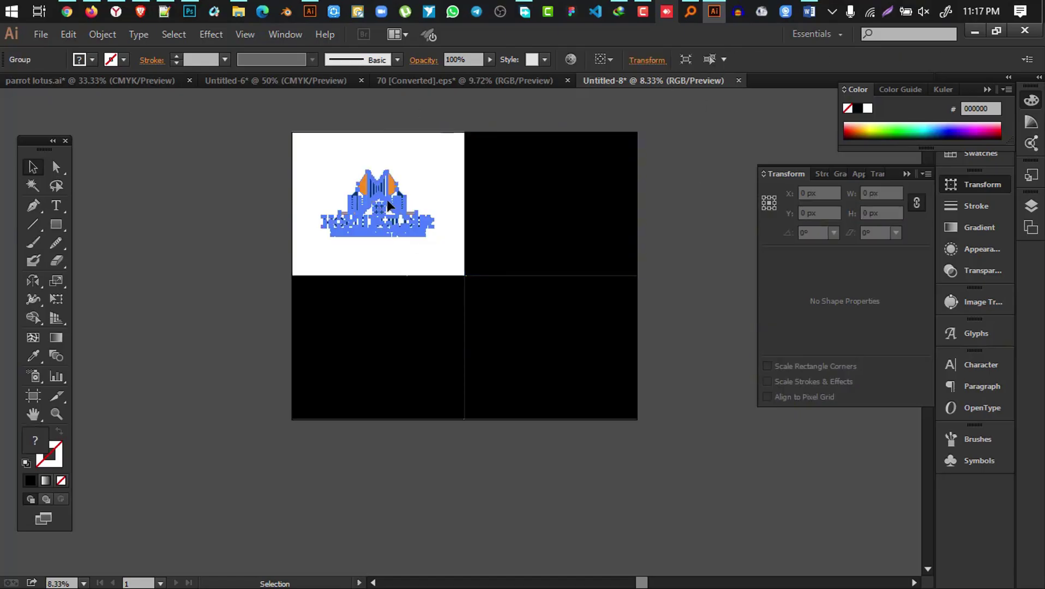
# Scale up the logo in the white cell proportionally from its center to about 2241 x 1315 px
pyautogui.scroll(1, 418, 213)
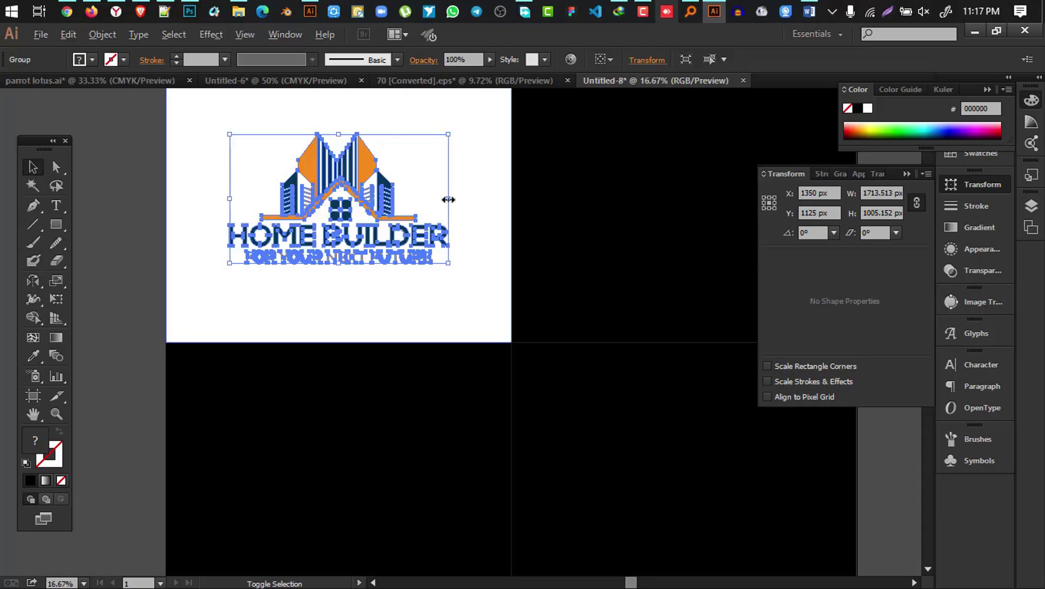
pyautogui.moveTo(449, 201); pyautogui.dragTo(481, 197)
pyautogui.scroll(-1, 481, 197)
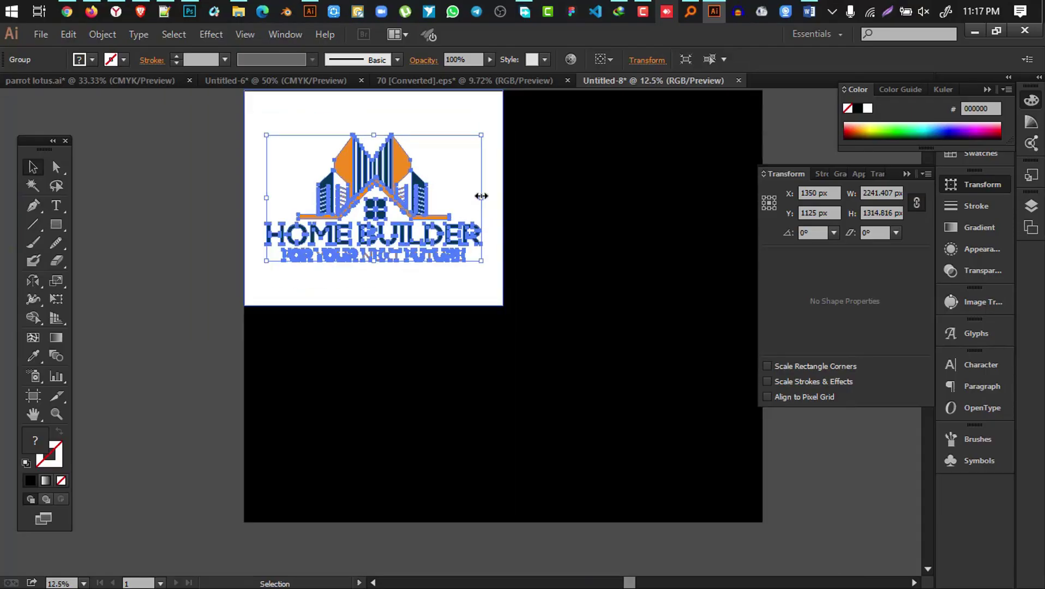
# Fill the upper-right grid cell with the orange sampled from the logo using the Eyedropper
pyautogui.click(567, 215)
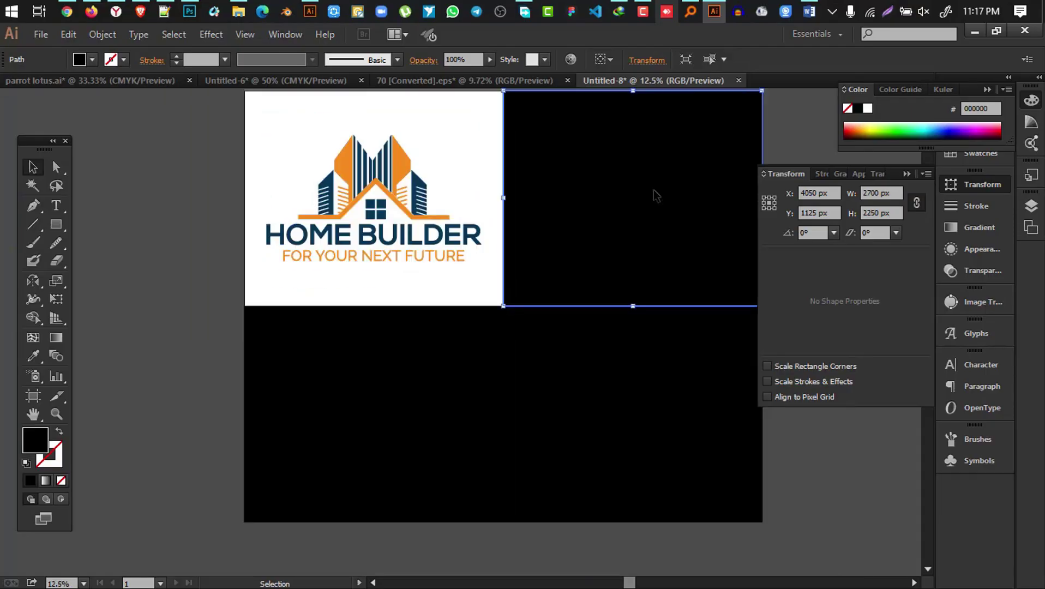
pyautogui.press('i')
pyautogui.click(397, 164)
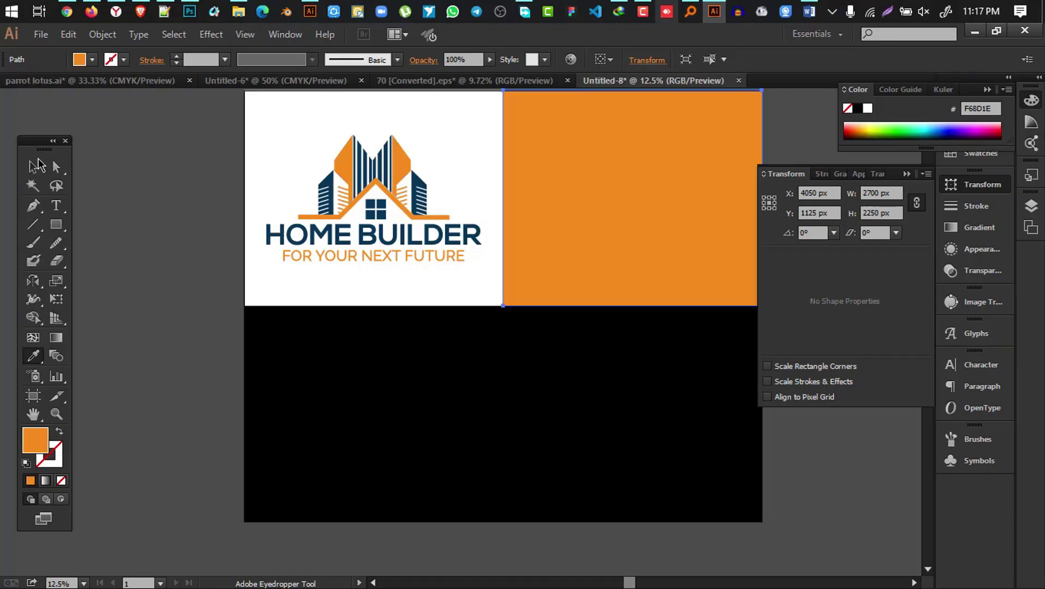
pyautogui.click(34, 165)
# Fill the lower-left grid cell with the dark blue sampled from the logo's building stripes
pyautogui.click(323, 364)
pyautogui.press('i')
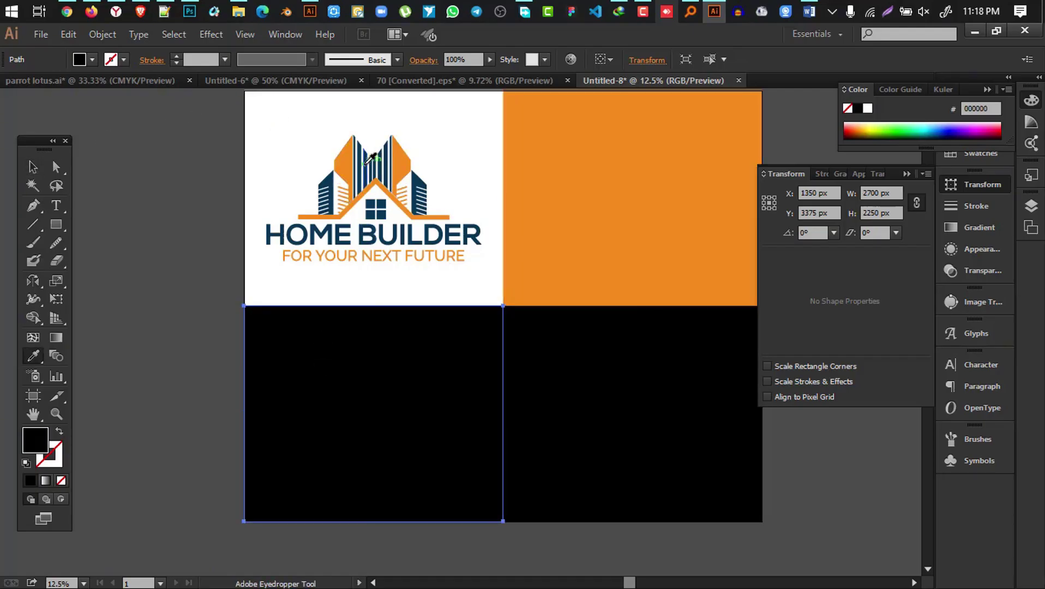
pyautogui.click(366, 163)
pyautogui.click(33, 167)
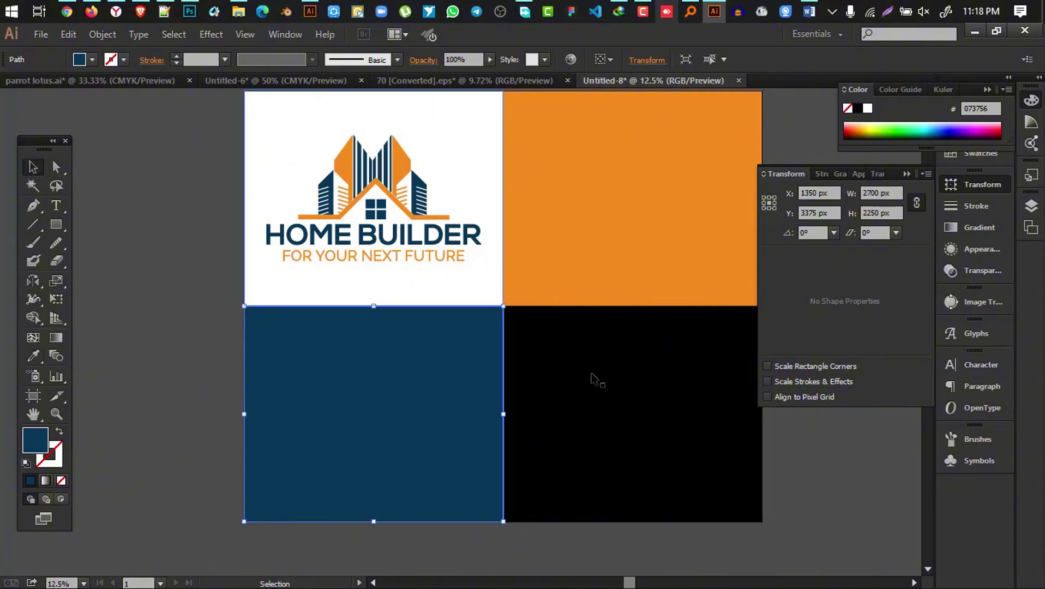
# Copy the logo into the black lower-right cell and fill the whole copy with white
pyautogui.moveTo(546, 319); pyautogui.dragTo(450, 334)
pyautogui.moveTo(373, 293); pyautogui.dragTo(562, 407)
pyautogui.click(867, 108)
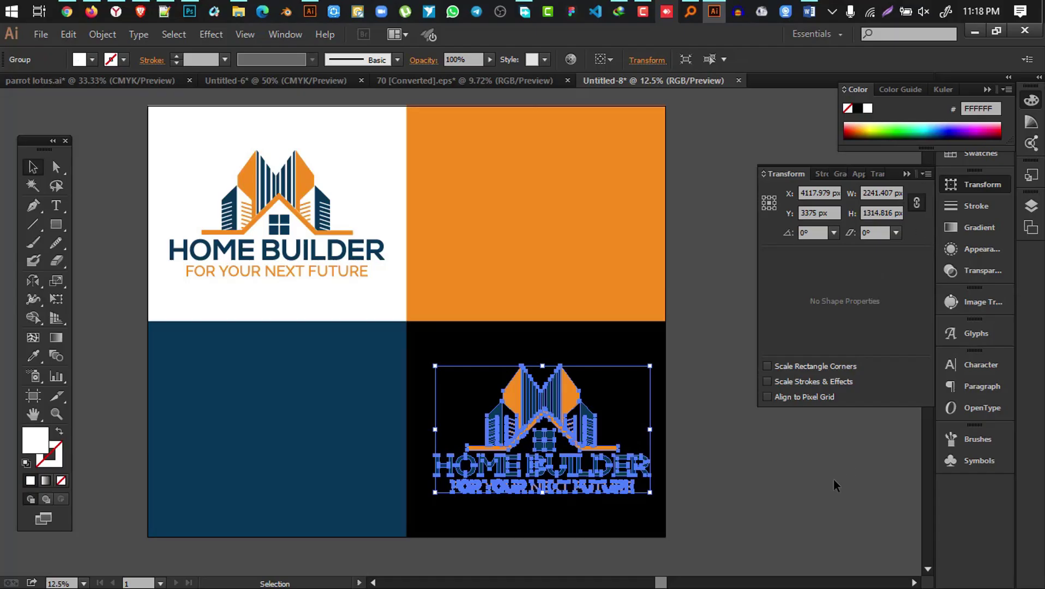
pyautogui.click(776, 488)
# Place a copy of the full-colour logo from the white cell in the orange cell
pyautogui.moveTo(559, 396); pyautogui.dragTo(587, 202)
pyautogui.press('Delete')
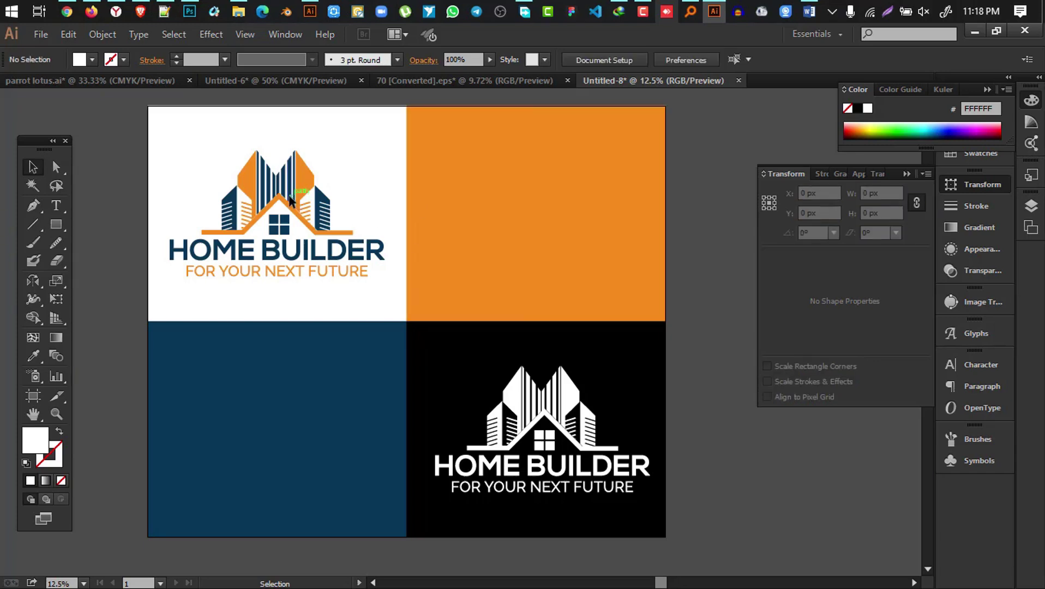
pyautogui.moveTo(292, 201); pyautogui.dragTo(552, 203)
# Isolate the logo in the orange cell, select its orange parts with the Magic Wand, and recolour them white
pyautogui.doubleClick(555, 188)
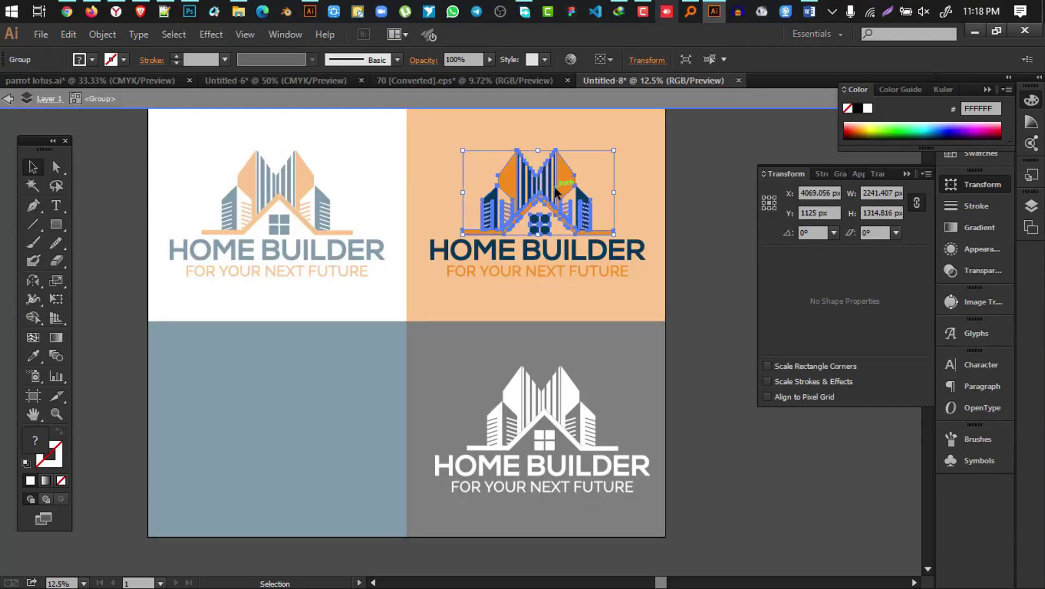
pyautogui.click(33, 186)
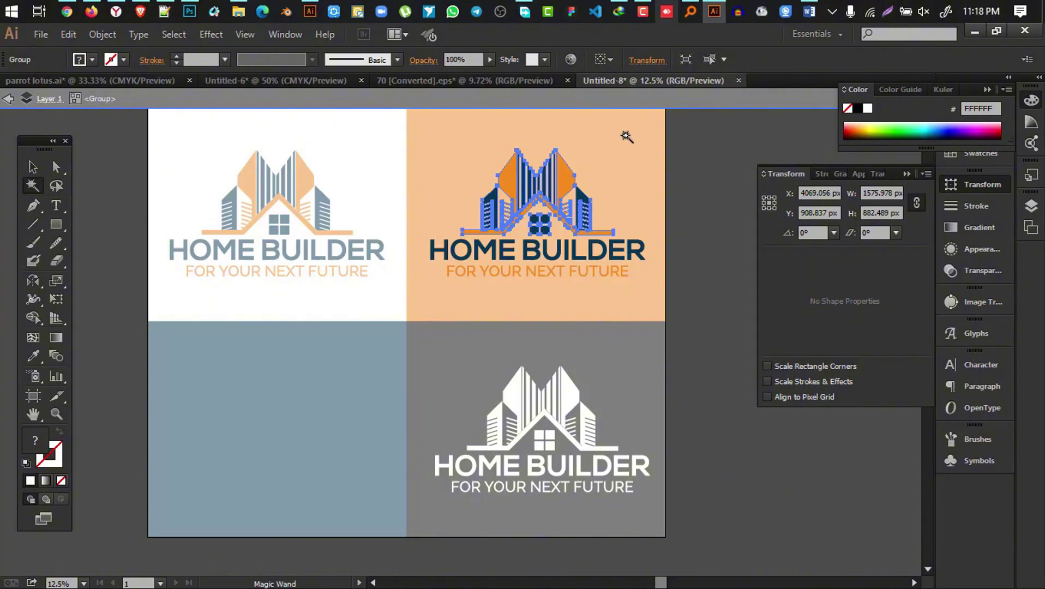
pyautogui.click(561, 175)
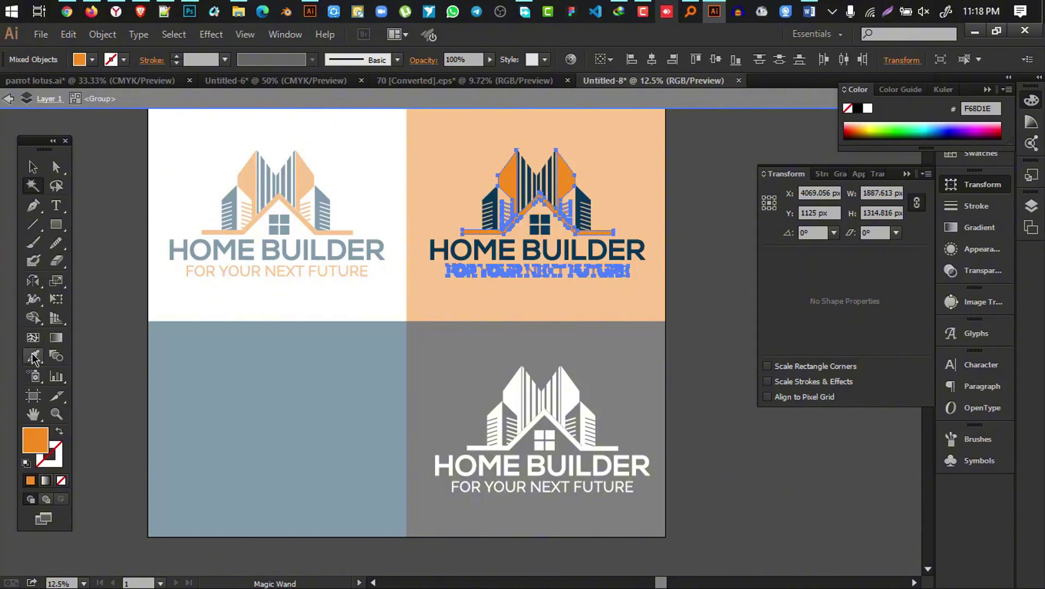
pyautogui.click(33, 356)
pyautogui.click(175, 126)
pyautogui.click(33, 169)
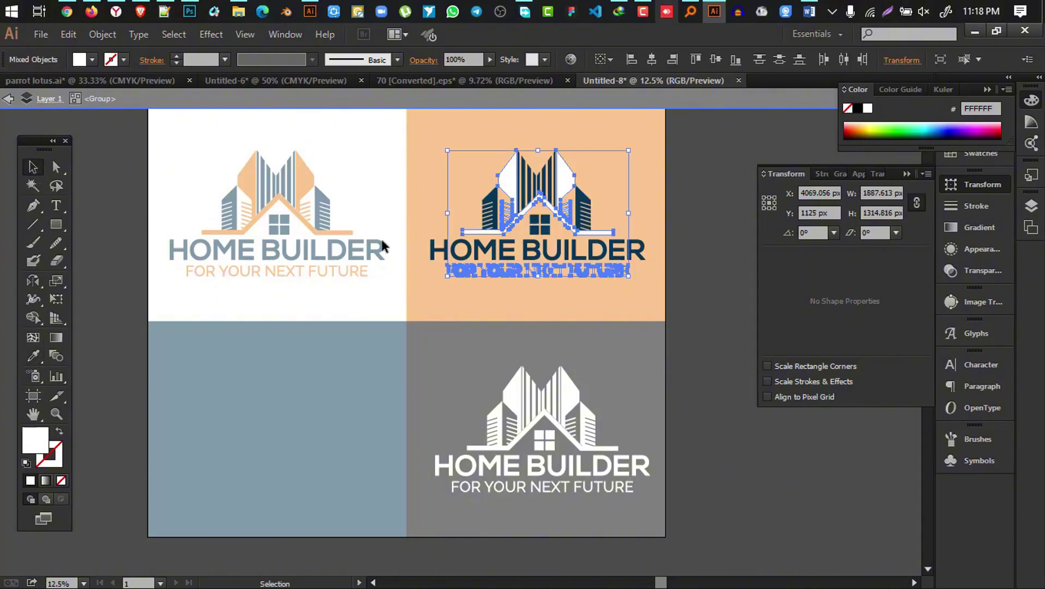
# Leave isolation mode and center the recoloured logo within the orange cell
pyautogui.click(653, 277)
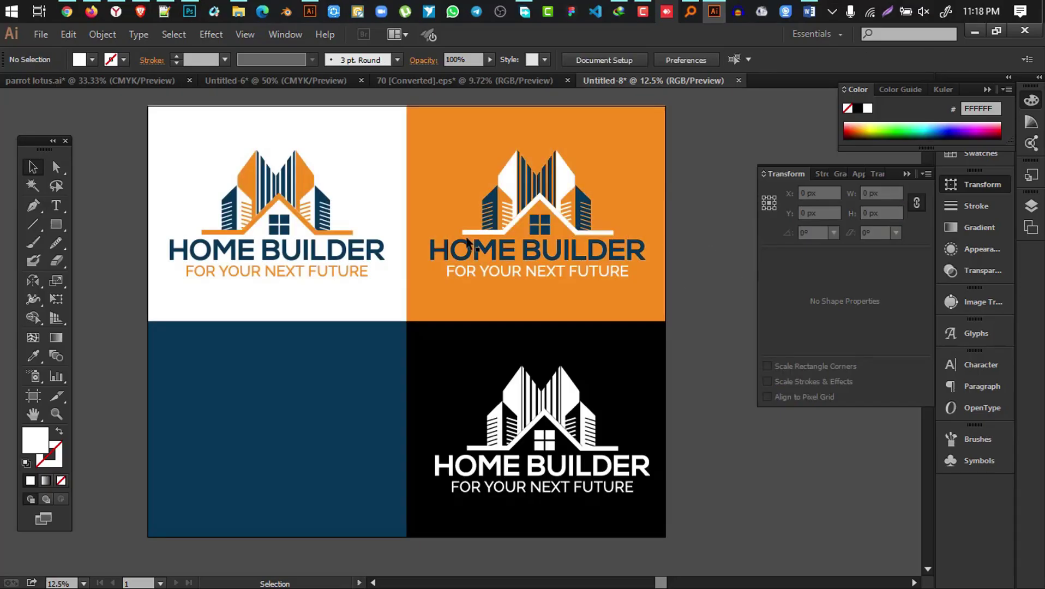
pyautogui.moveTo(709, 180); pyautogui.dragTo(532, 155)
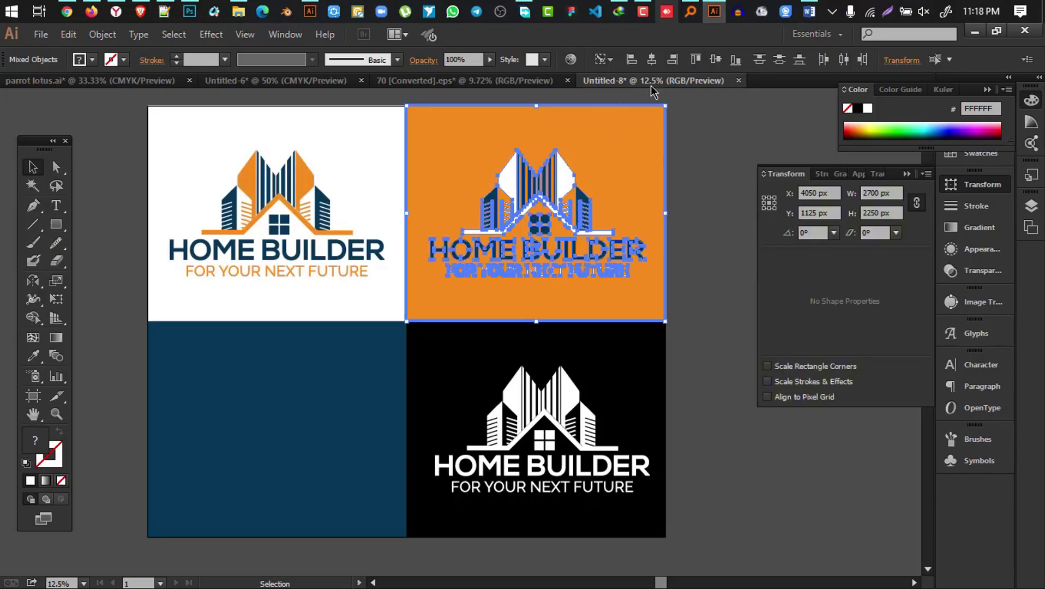
pyautogui.click(736, 186)
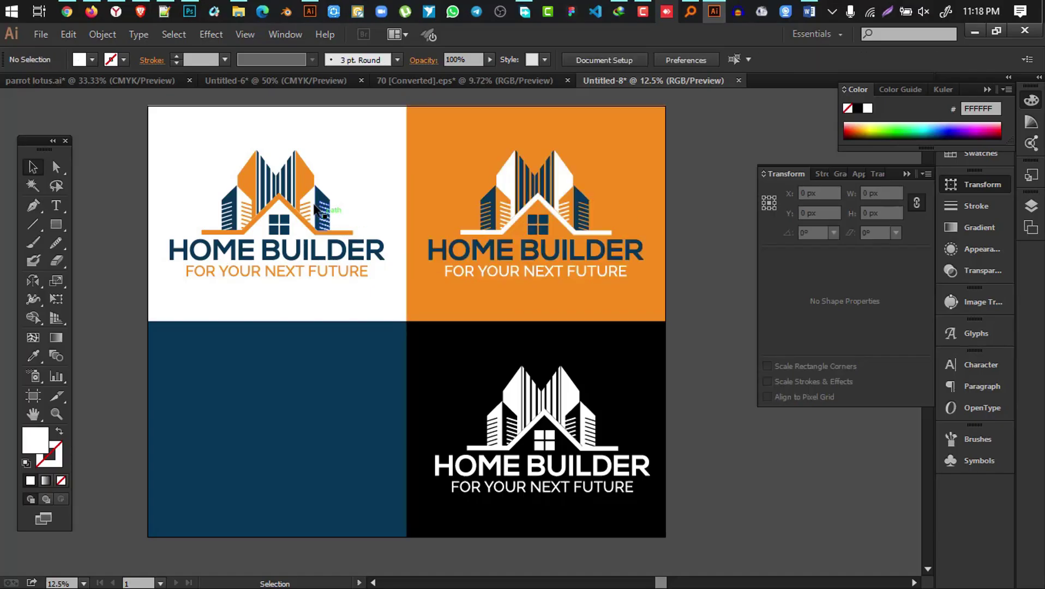
# Copy the full-colour logo into the dark blue cell and recolour the copy's dark blue parts white
pyautogui.moveTo(294, 184); pyautogui.dragTo(294, 391)
pyautogui.doubleClick(305, 399)
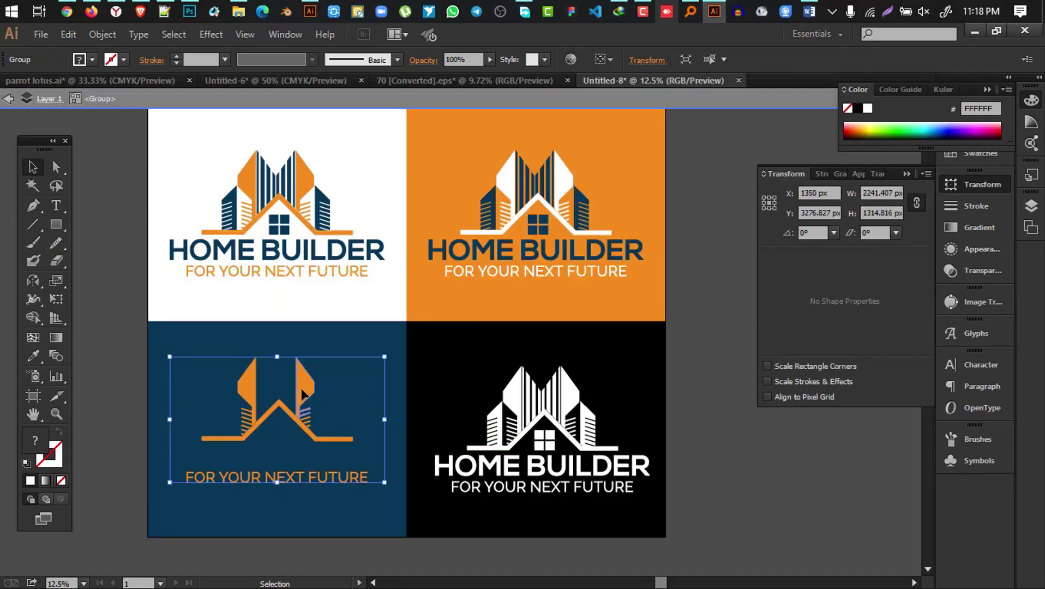
pyautogui.press('y')
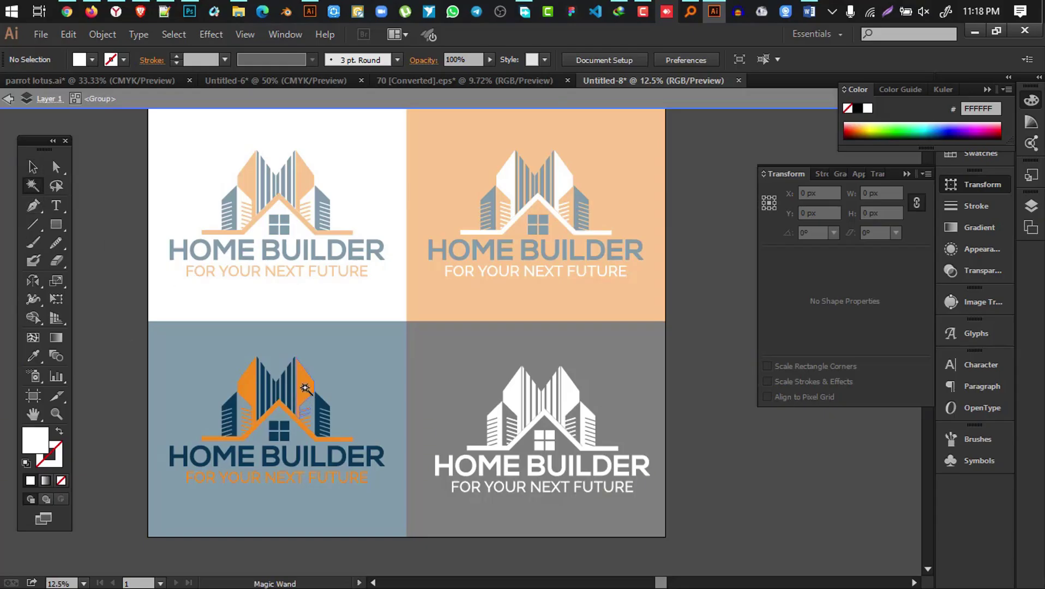
pyautogui.click(283, 384)
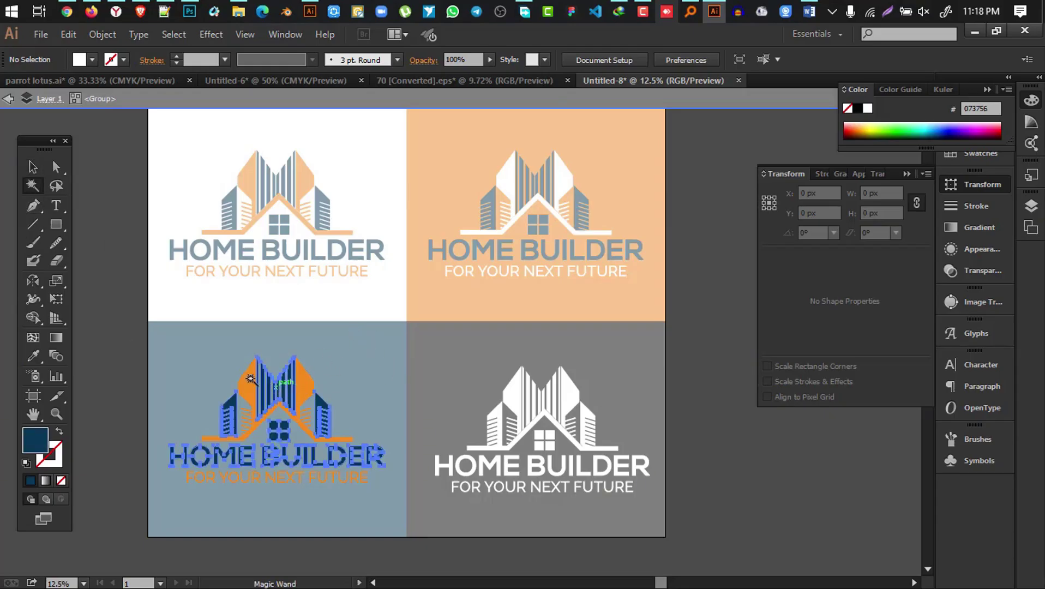
pyautogui.click(33, 355)
pyautogui.click(309, 296)
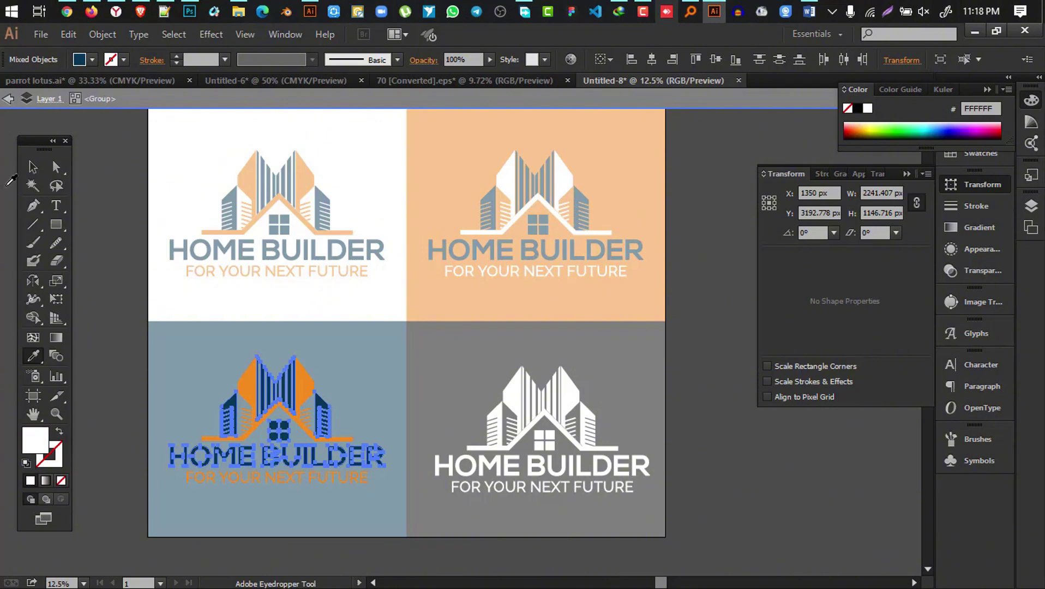
pyautogui.click(33, 166)
pyautogui.click(650, 372)
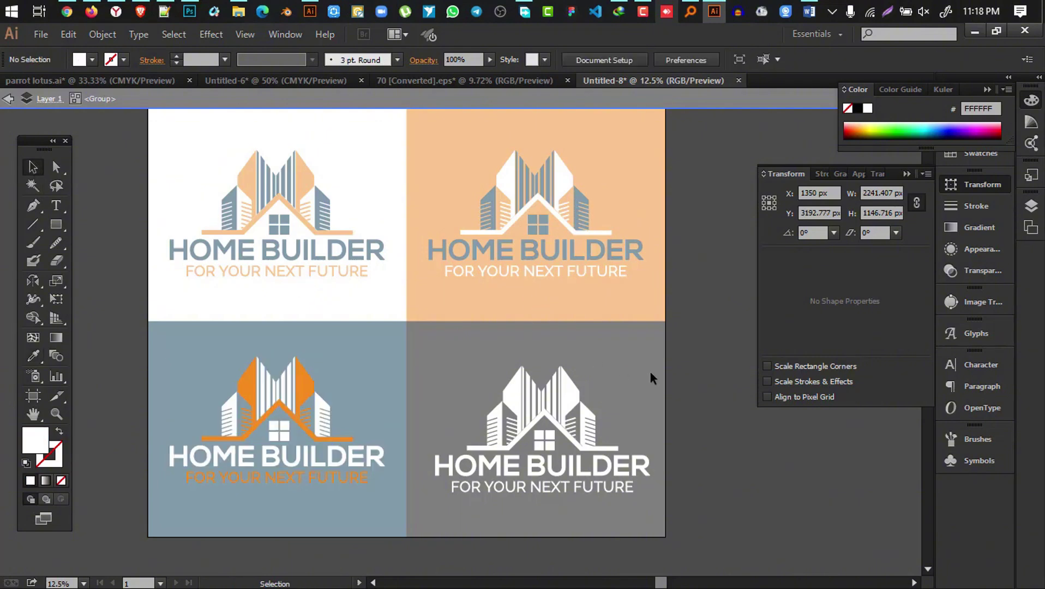
pyautogui.doubleClick(712, 398)
# Center the logos horizontally and vertically within their grid cells, including the black and dark blue ones, and clear the selection
pyautogui.moveTo(772, 492); pyautogui.dragTo(561, 371)
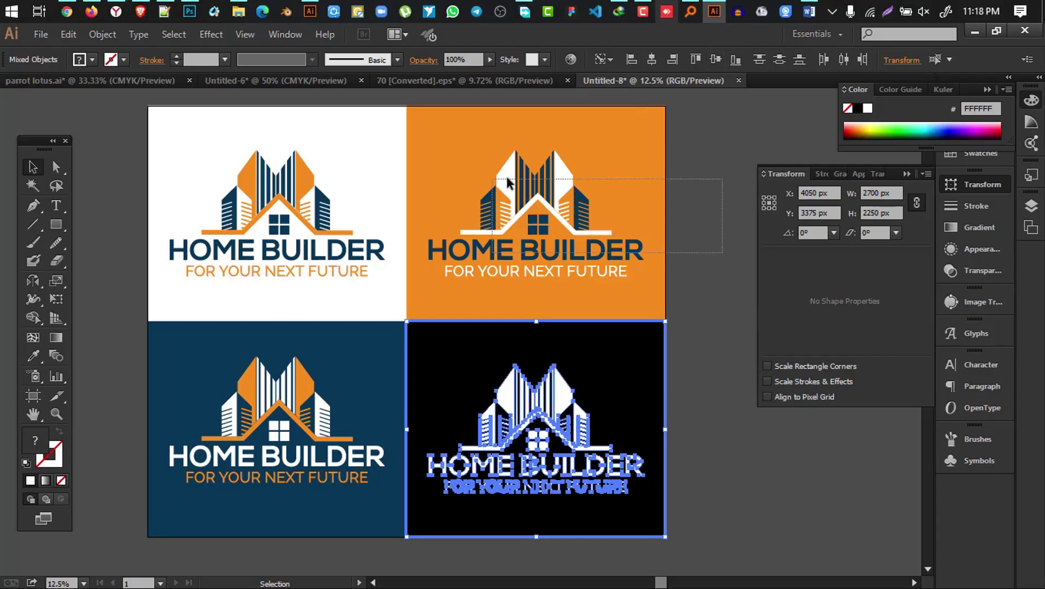
pyautogui.moveTo(508, 183); pyautogui.dragTo(507, 183)
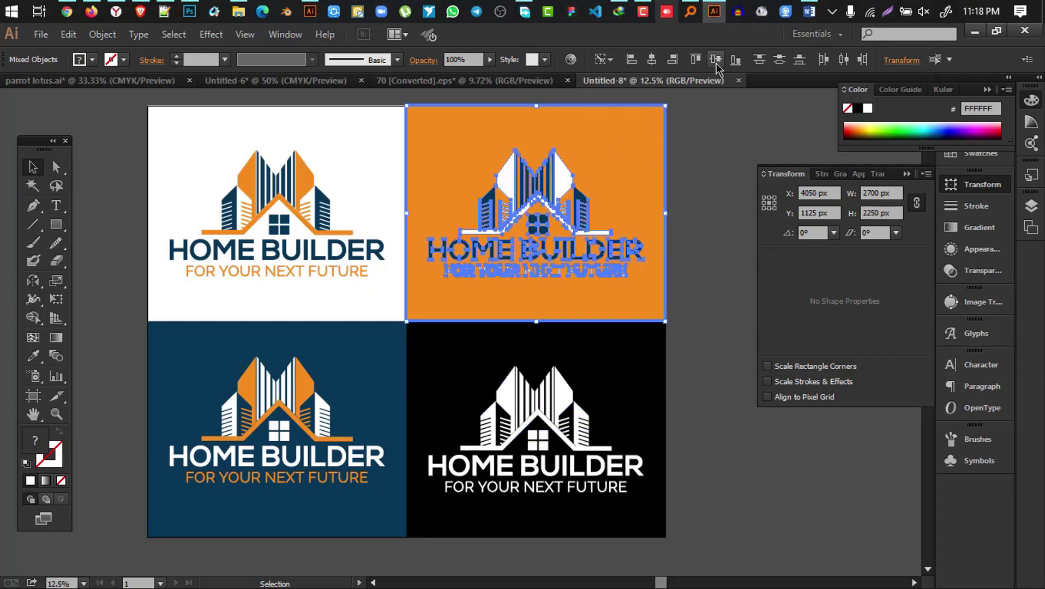
pyautogui.moveTo(133, 251); pyautogui.dragTo(349, 155)
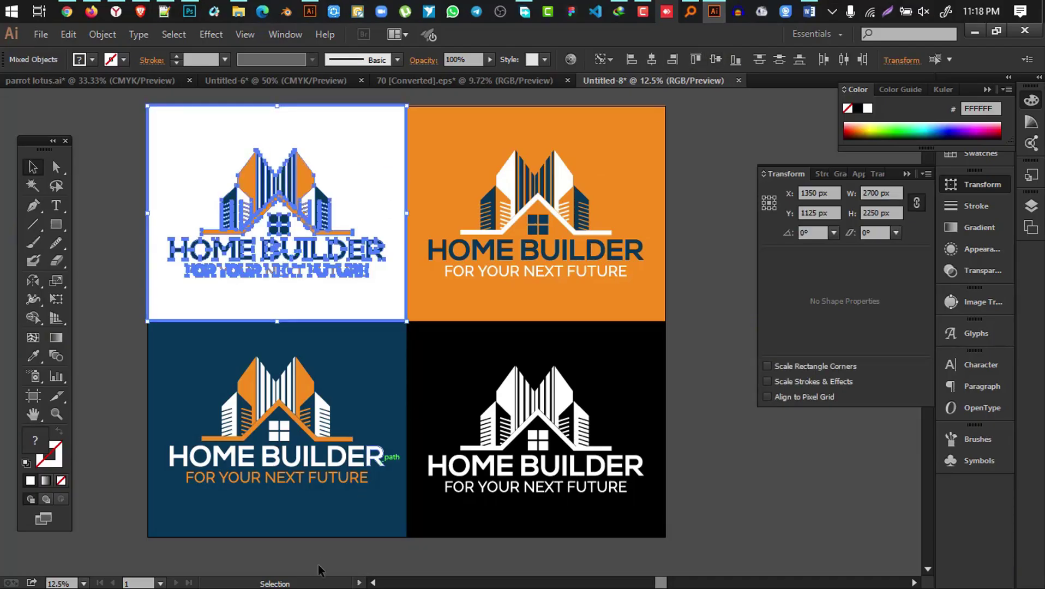
pyautogui.moveTo(306, 565); pyautogui.dragTo(351, 370)
pyautogui.click(351, 370)
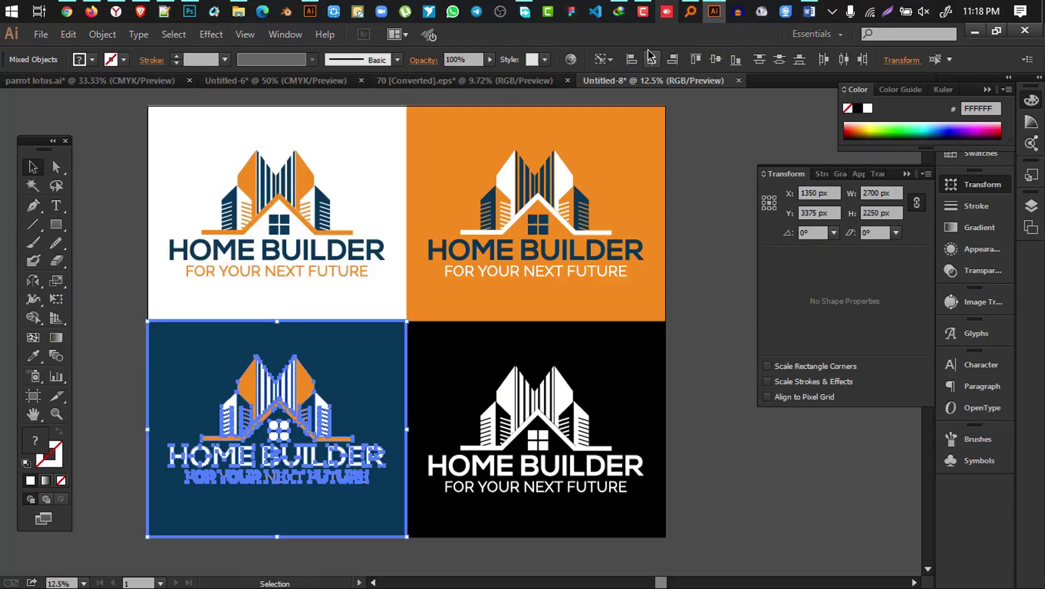
pyautogui.hotkey('ctrl', 'shift', 'a')
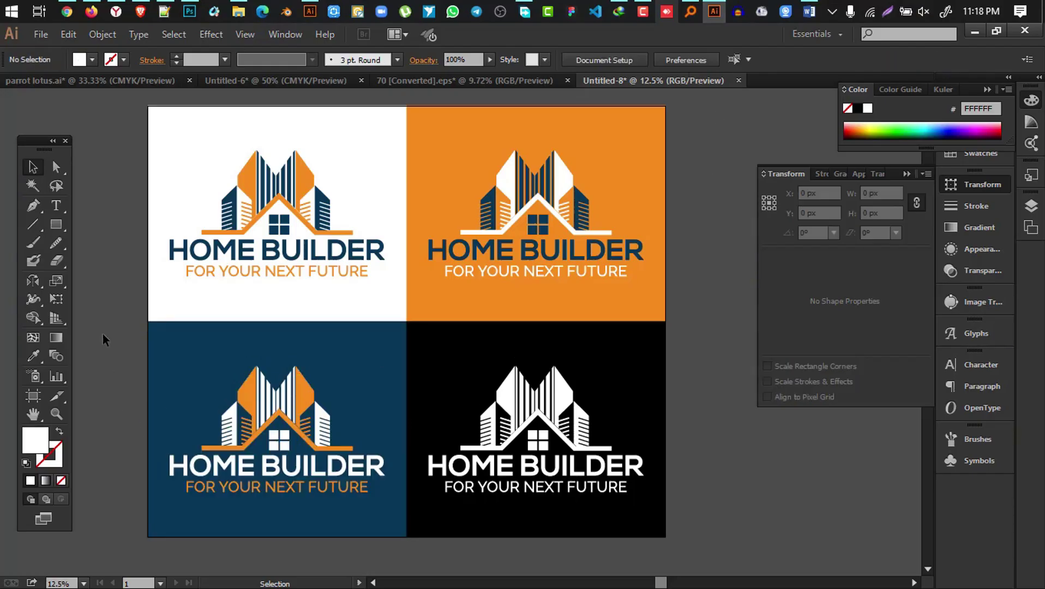
pyautogui.scroll(1, 339, 251)
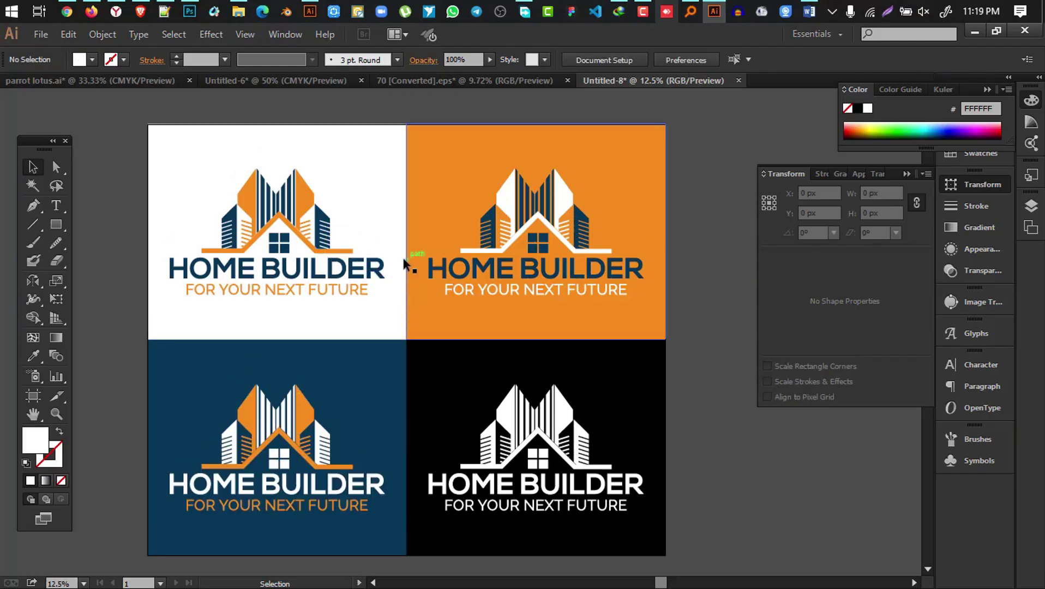
pyautogui.scroll(-1, 404, 261)
pyautogui.hscroll(-3, 416, 233)
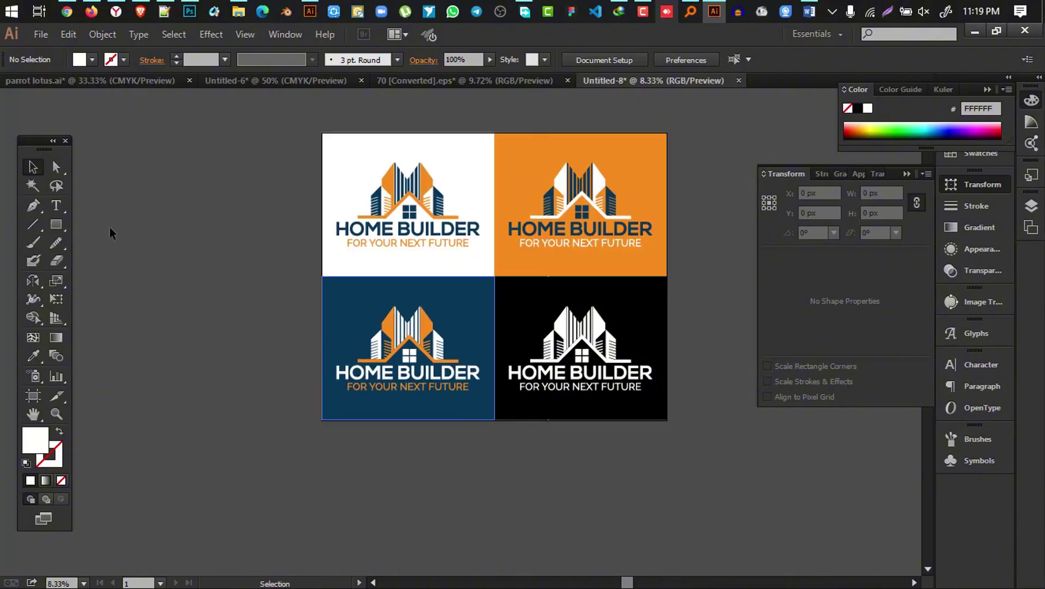
pyautogui.click(33, 208)
pyautogui.click(191, 182)
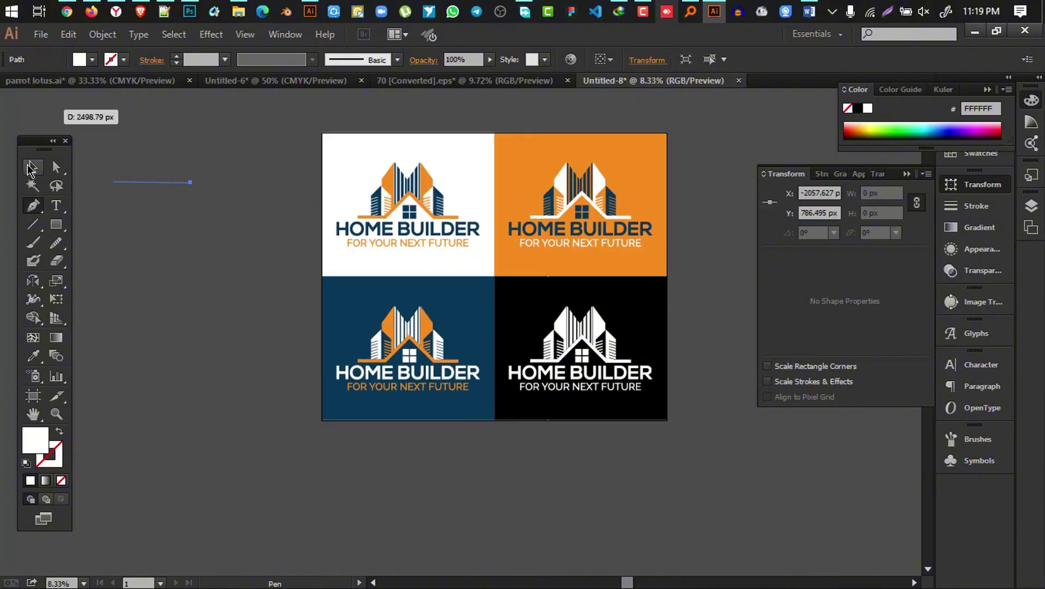
pyautogui.click(32, 167)
pyautogui.click(243, 237)
pyautogui.moveTo(150, 146); pyautogui.dragTo(243, 277)
pyautogui.click(201, 172)
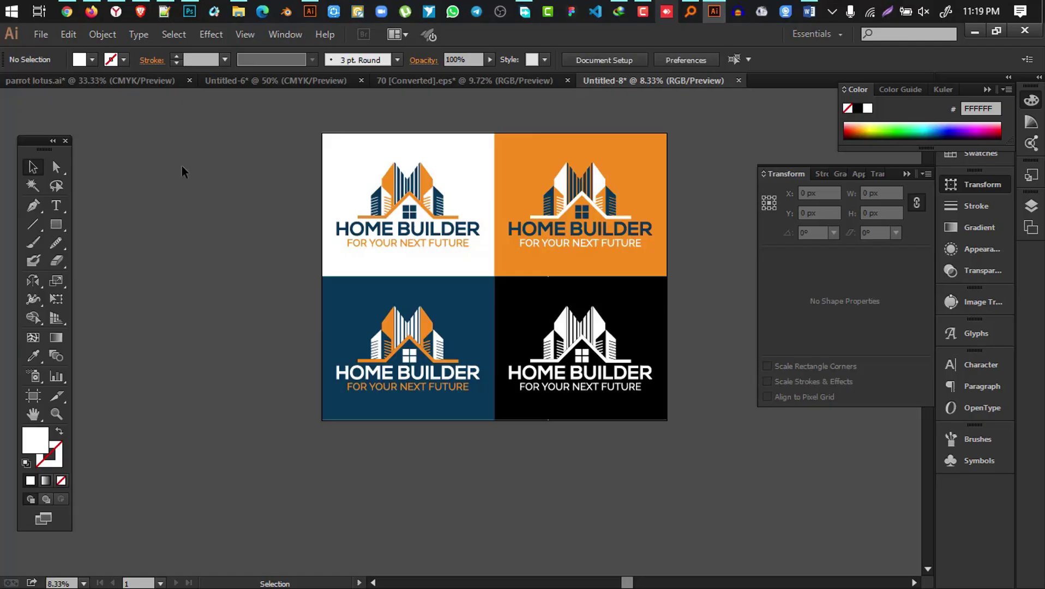
# Inspect the sheet's paths close up in outline view and return to the colour preview
pyautogui.hotkey('ctrl', 'y')
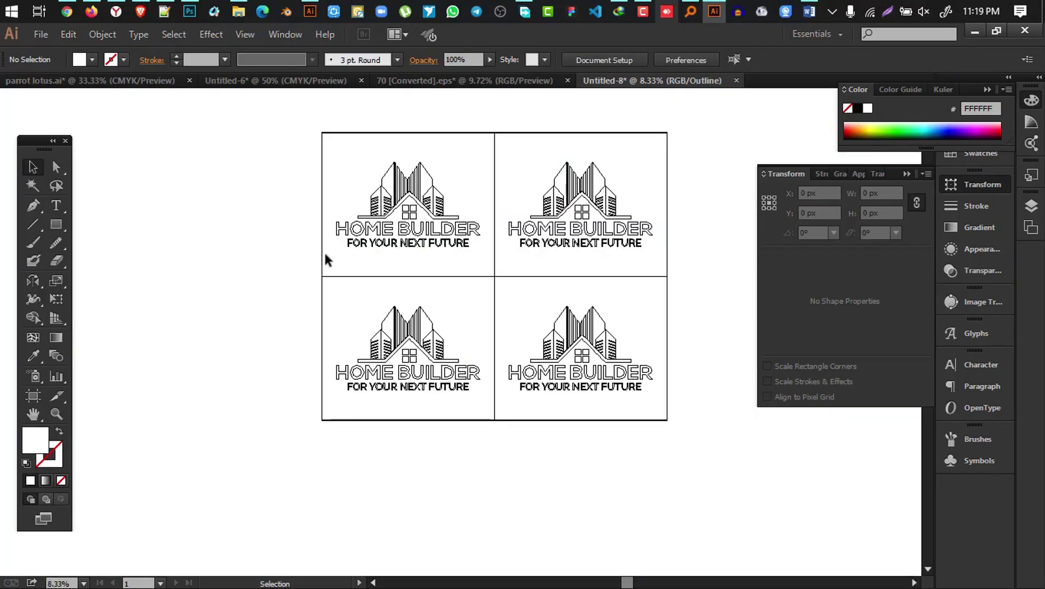
pyautogui.scroll(3, 324, 254)
pyautogui.scroll(4, 316, 311)
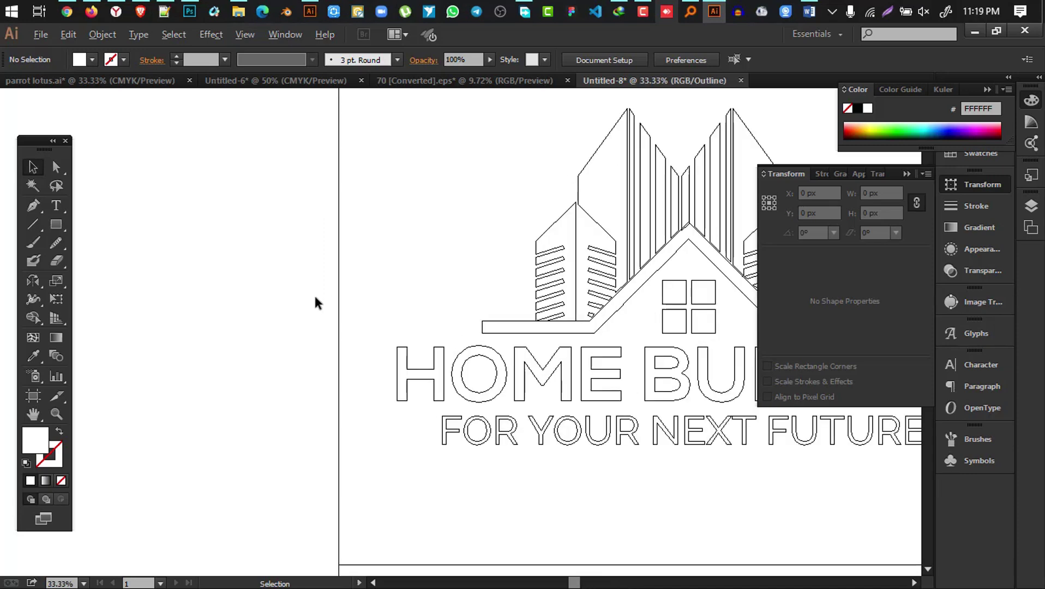
pyautogui.scroll(1, 349, 281)
pyautogui.scroll(4, 348, 270)
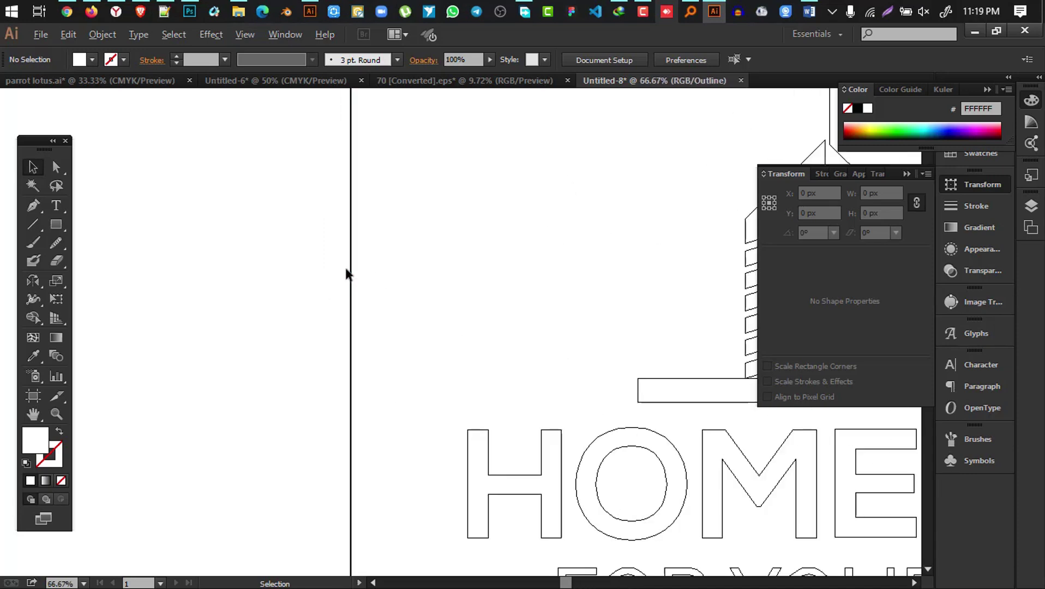
pyautogui.scroll(-5, 384, 321)
pyautogui.scroll(-5, 321, 318)
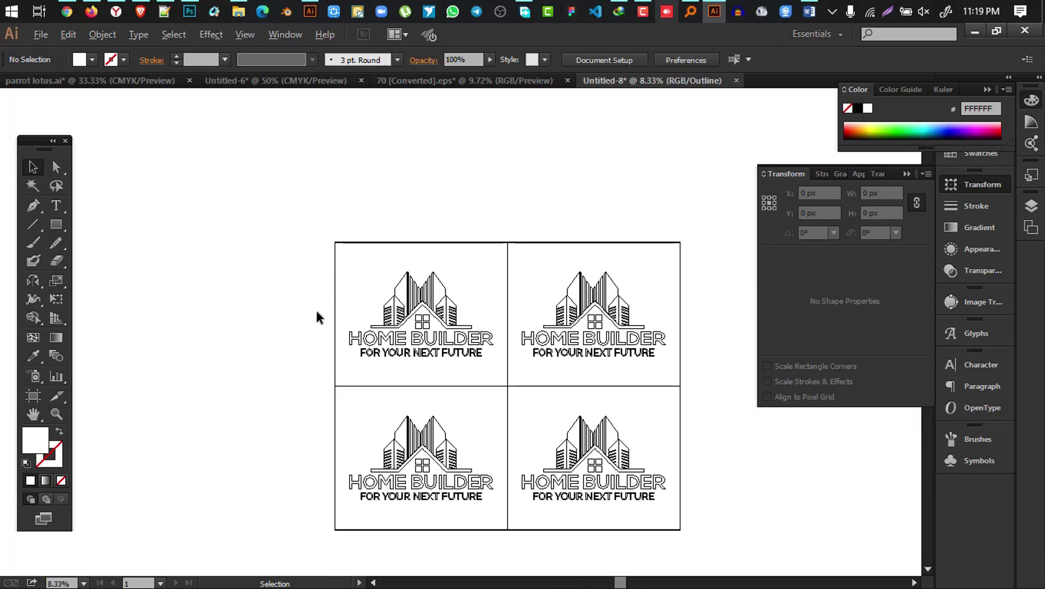
pyautogui.hotkey('ctrl', 'y')
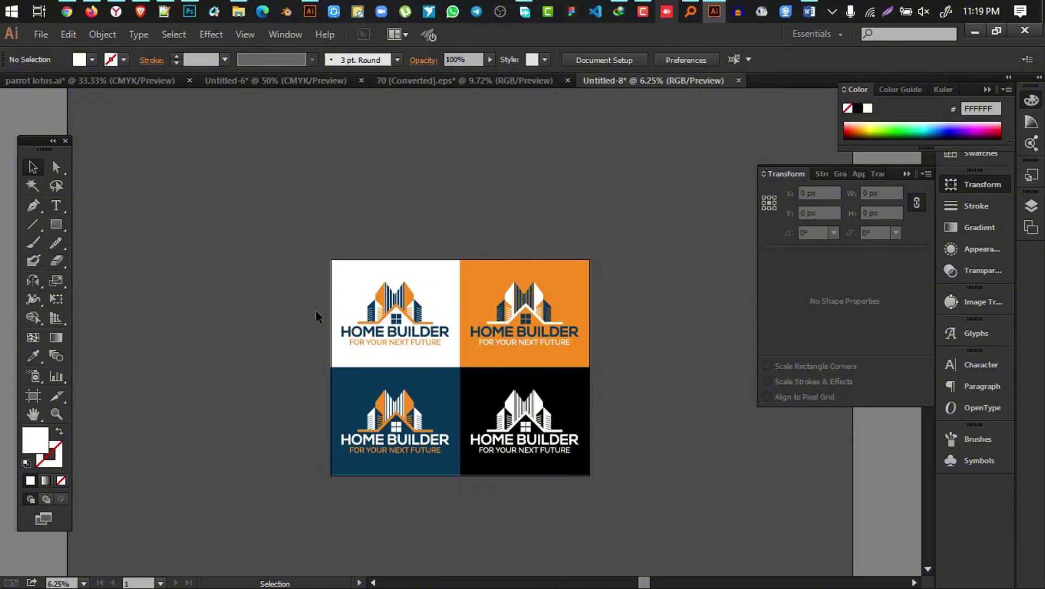
# Draw a diagonal line about 448 x 864 px without fill or stroke outside the artboard and select everything to expose it
pyautogui.hotkey('ctrl', 'a')
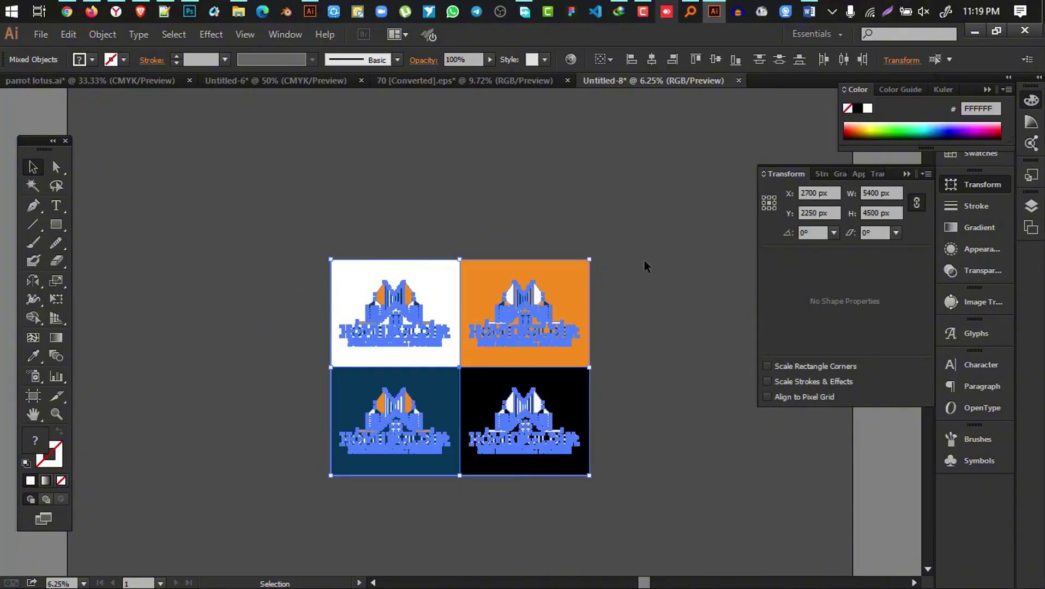
pyautogui.click(32, 224)
pyautogui.moveTo(150, 176); pyautogui.dragTo(143, 201)
pyautogui.press('v')
pyautogui.press('Delete')
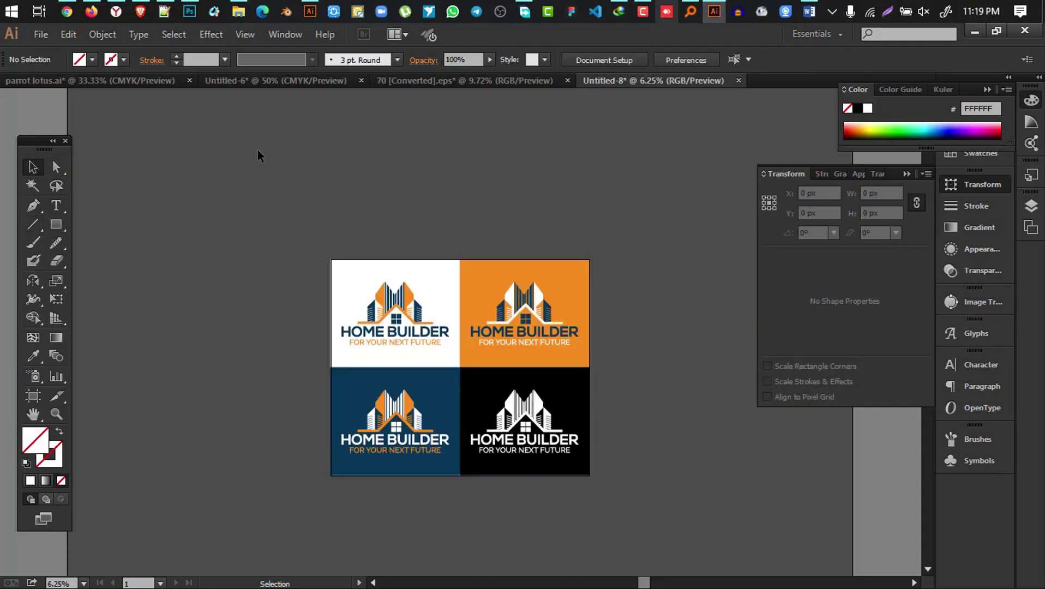
pyautogui.hotkey('ctrl', 'z')
pyautogui.hotkey('ctrl', 'a')
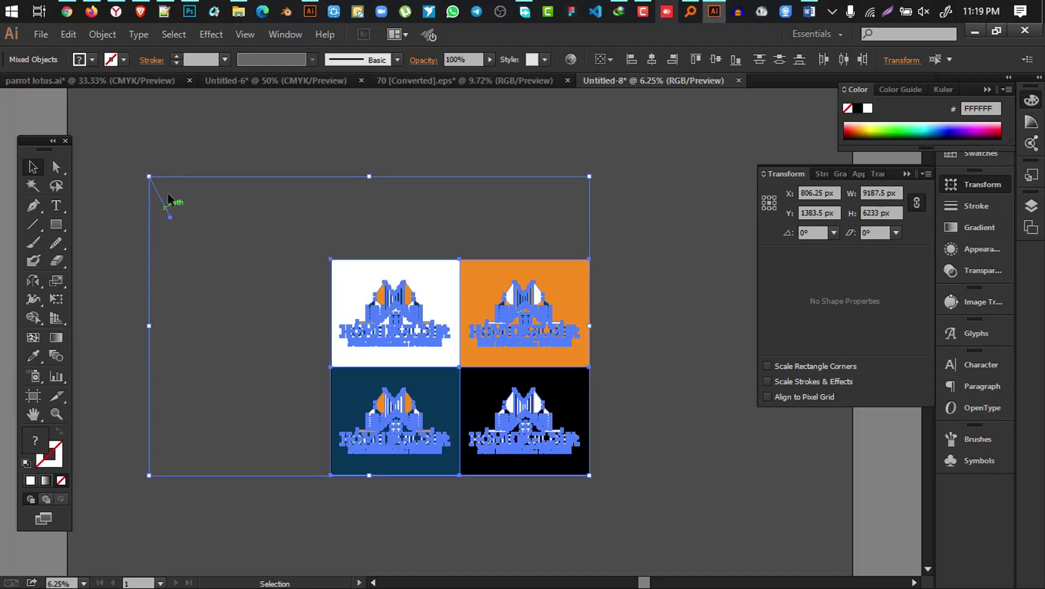
# Delete the invisible stray line outside the artboard and select everything once more to check for leftover paths
pyautogui.click(268, 226)
pyautogui.click(141, 176)
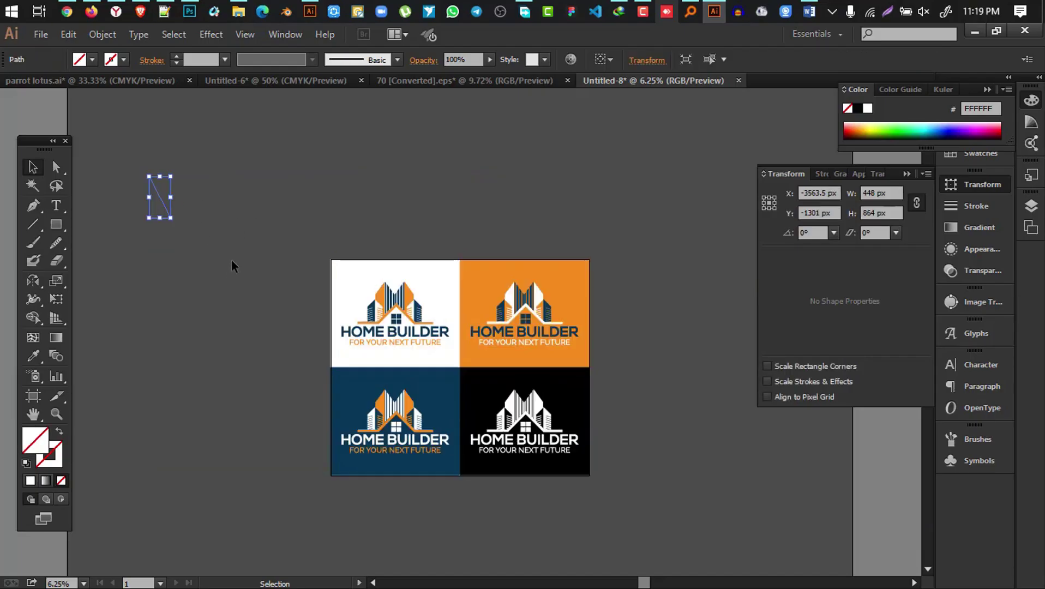
pyautogui.click(233, 266)
pyautogui.hotkey('ctrl', 'a')
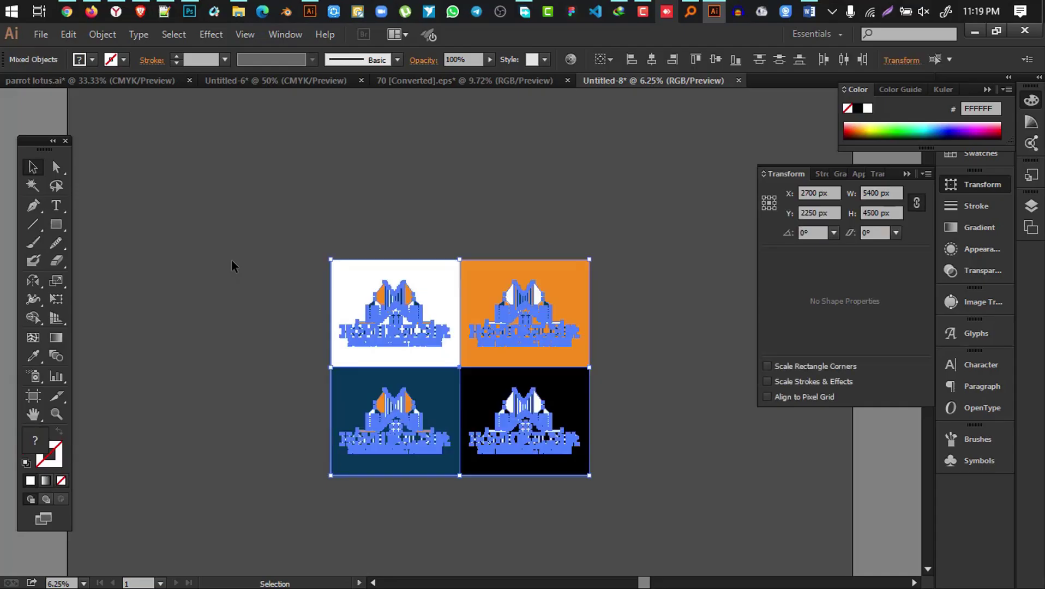
pyautogui.click(458, 199)
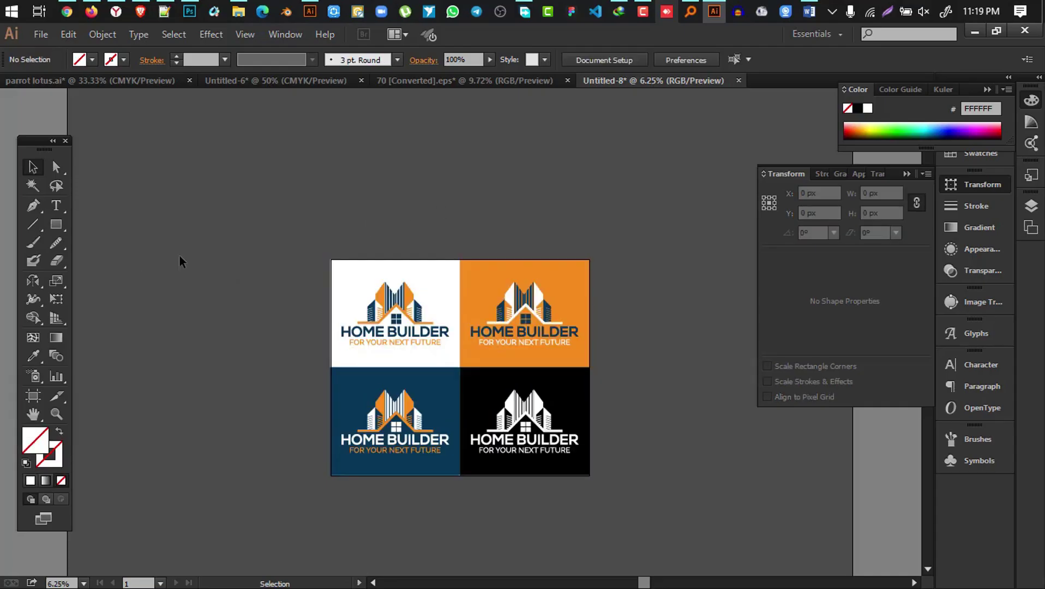
# Select all four cells with their logos and expand the appearance of the artwork
pyautogui.moveTo(260, 226); pyautogui.dragTo(697, 513)
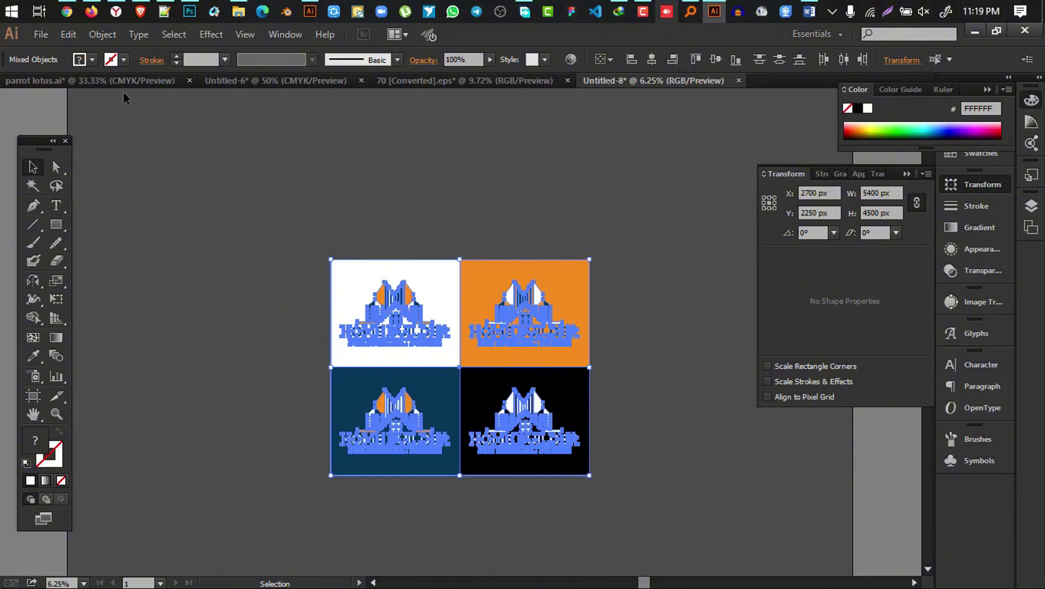
pyautogui.click(103, 34)
pyautogui.click(174, 216)
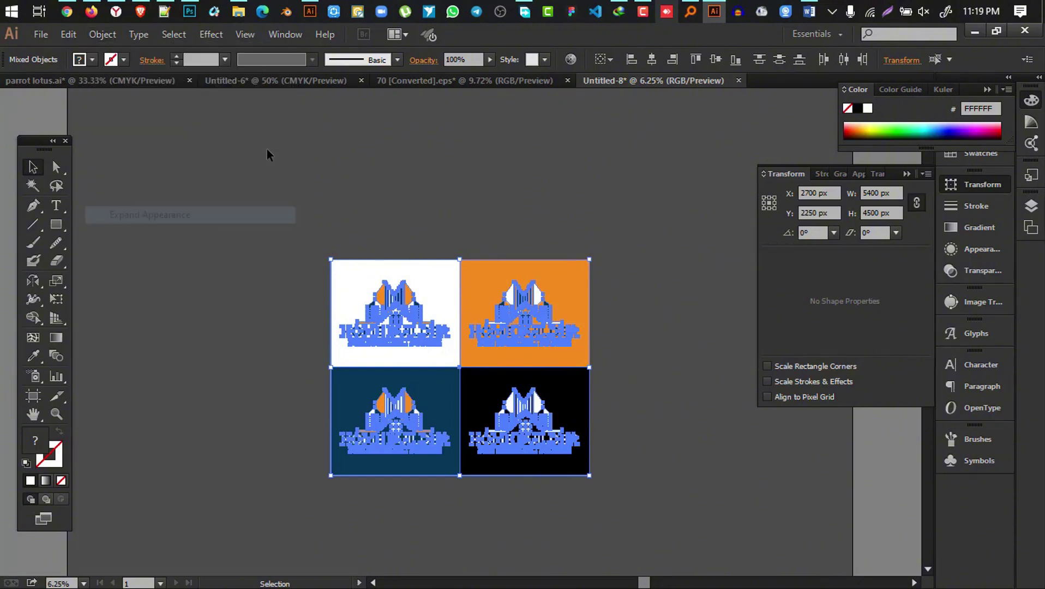
pyautogui.click(102, 35)
pyautogui.click(457, 207)
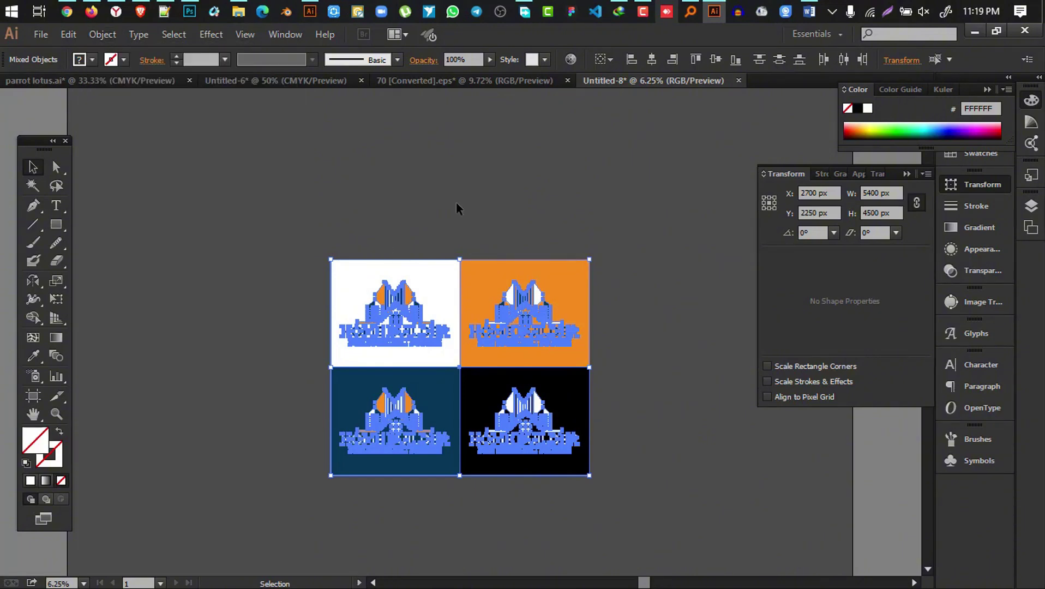
pyautogui.scroll(-1, 547, 397)
pyautogui.scroll(-4, 547, 397)
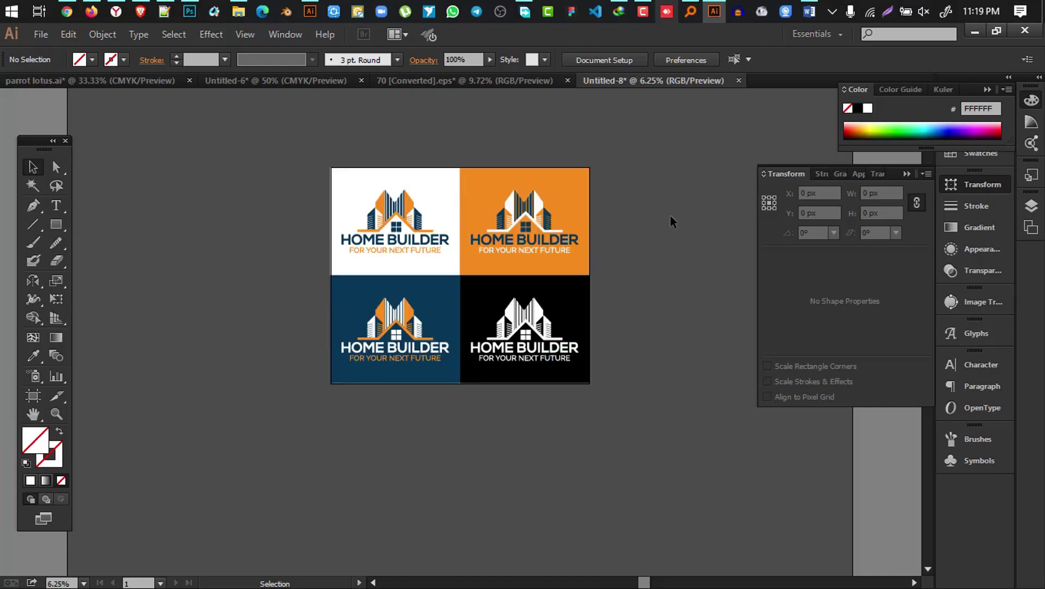
pyautogui.scroll(2, 673, 221)
pyautogui.click(548, 227)
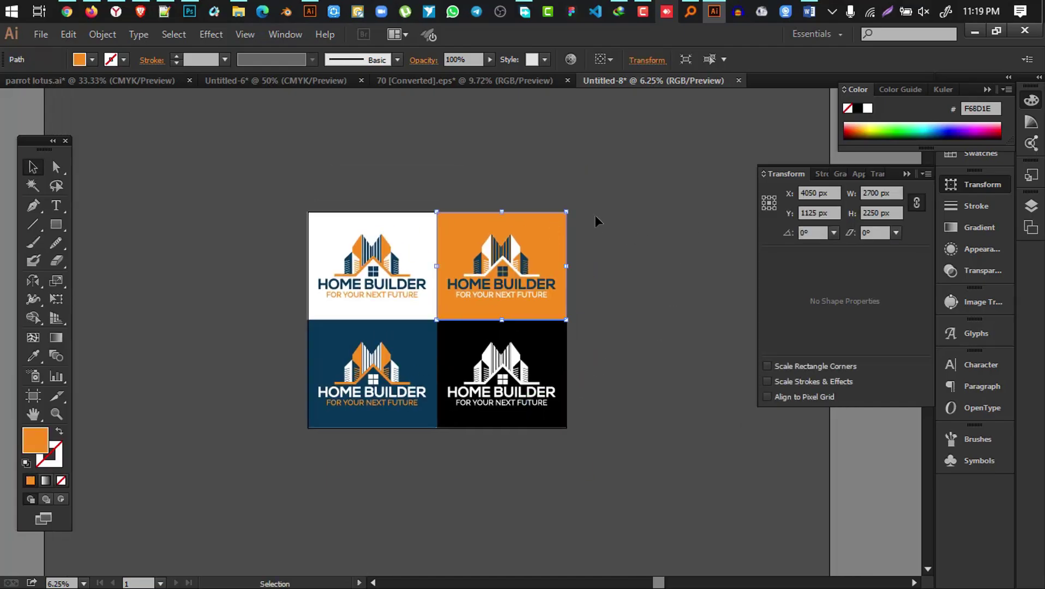
pyautogui.moveTo(281, 181); pyautogui.dragTo(610, 454)
pyautogui.press('ctrl')
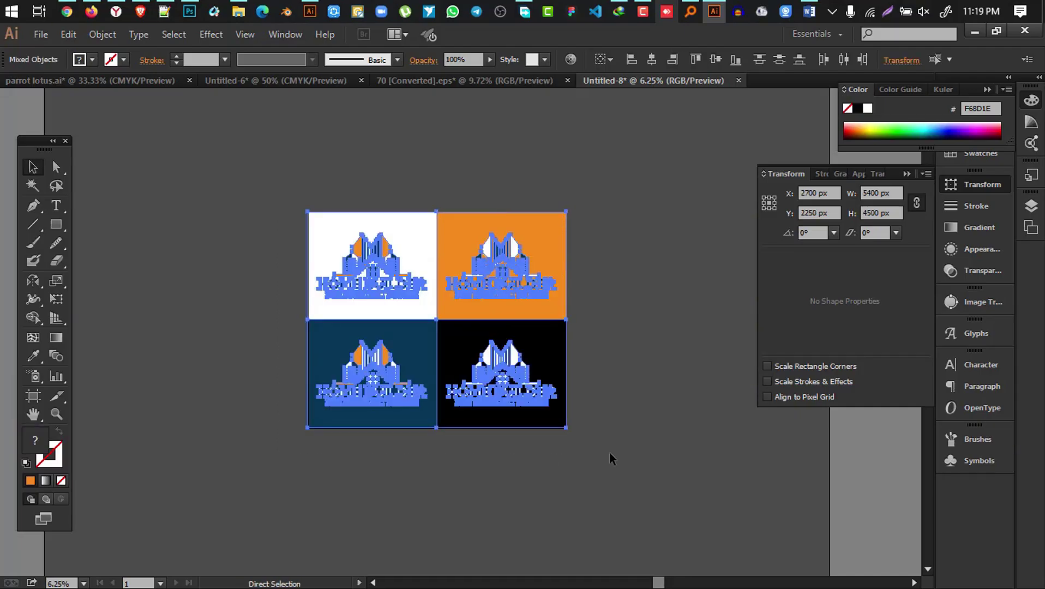
pyautogui.press('ctrl')
pyautogui.press('alt')
pyautogui.press('ctrl')
pyautogui.press('ctrl')
pyautogui.press('ctrl')
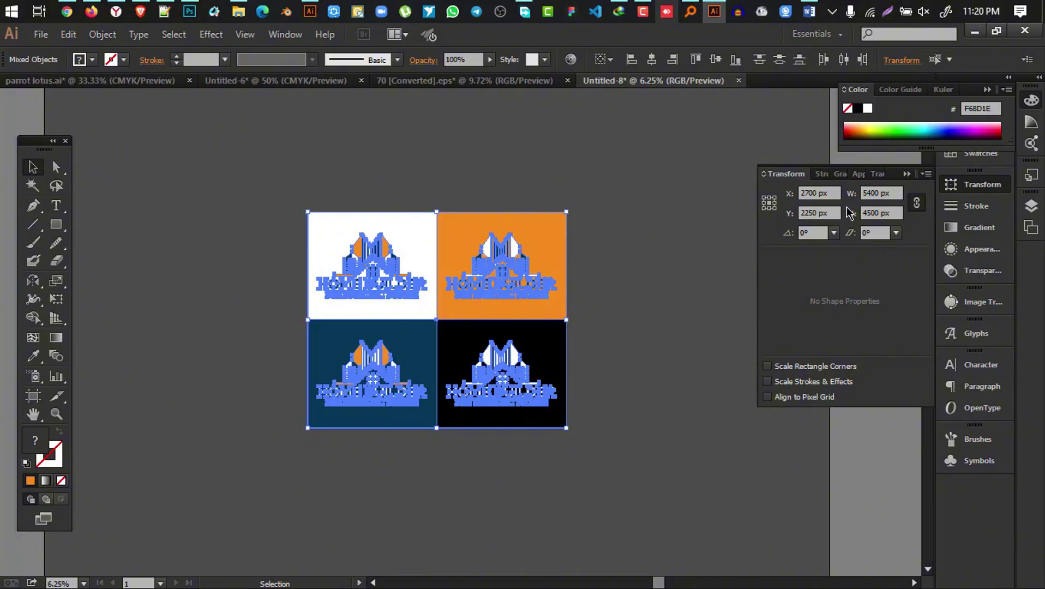
# Collapse the Transform panel and clear the artwork selection
pyautogui.click(906, 173)
pyautogui.moveTo(258, 187); pyautogui.dragTo(646, 431)
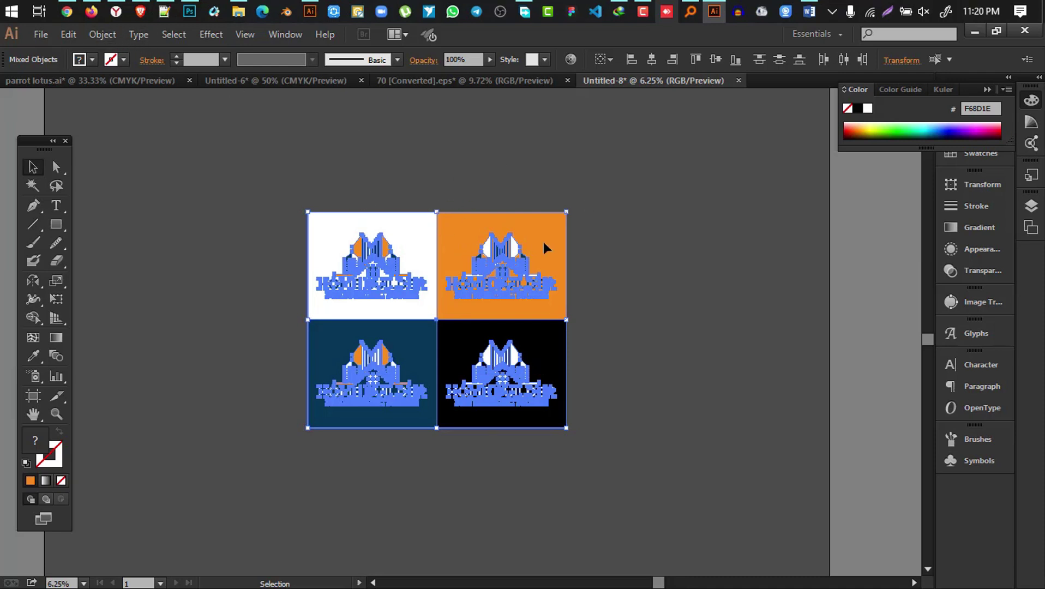
pyautogui.click(661, 306)
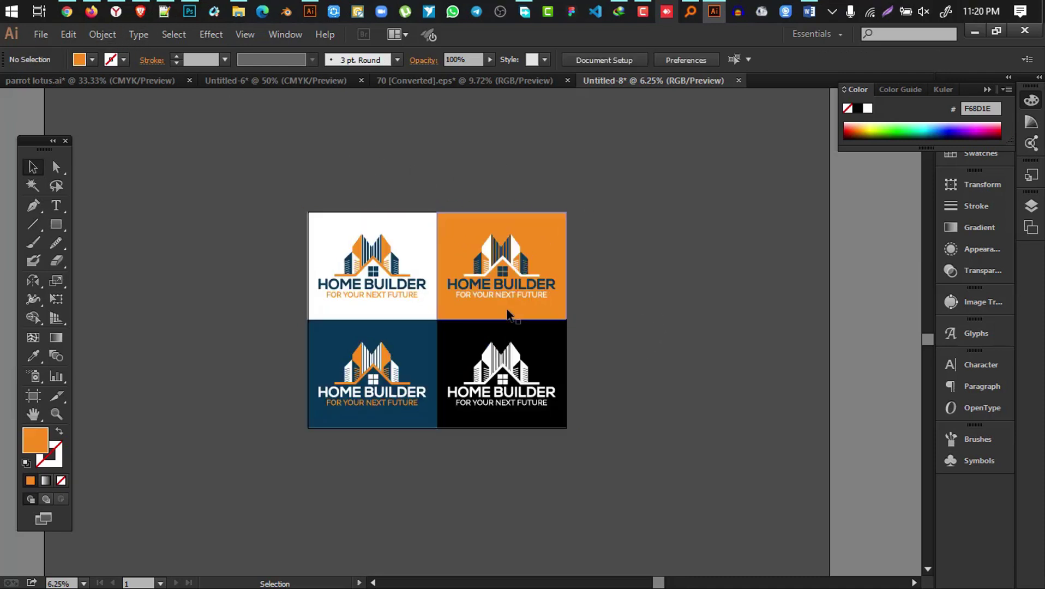
# Save the presentation sheet under the file name pioj in the Illustrator EPS format
pyautogui.click(41, 34)
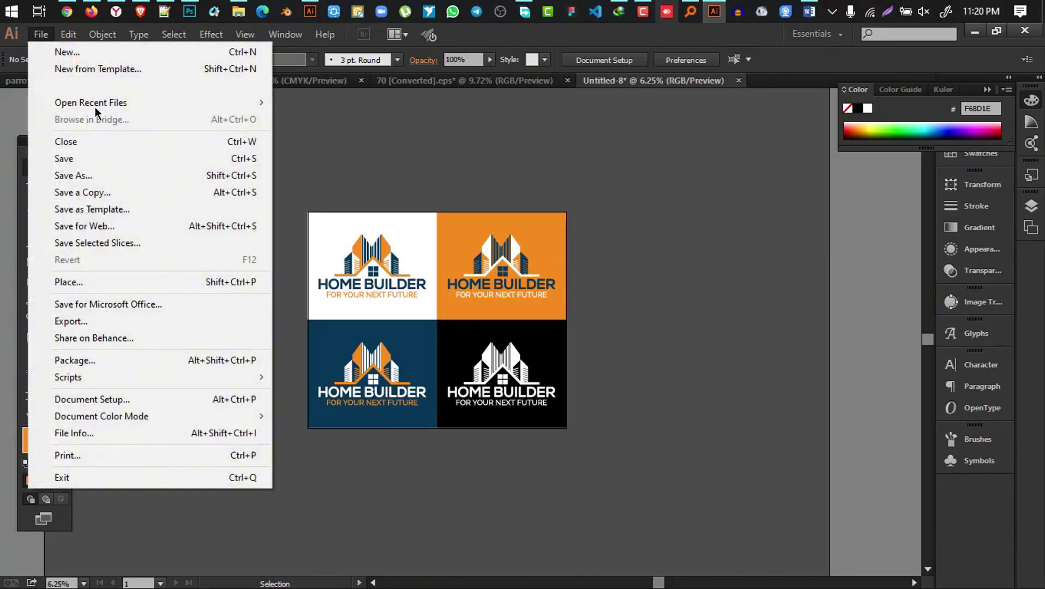
pyautogui.click(111, 175)
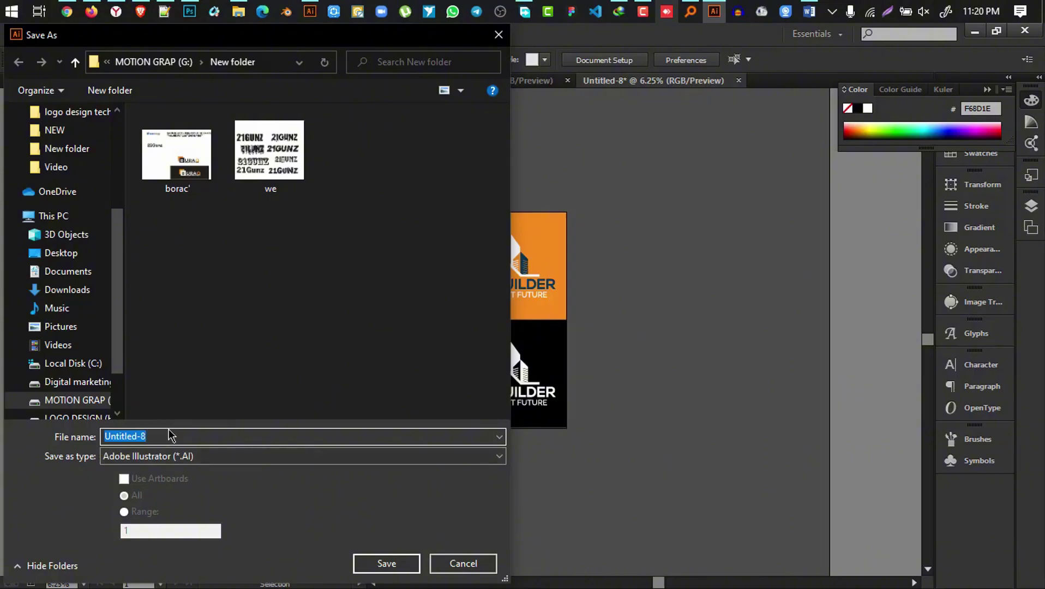
pyautogui.write('pioj')
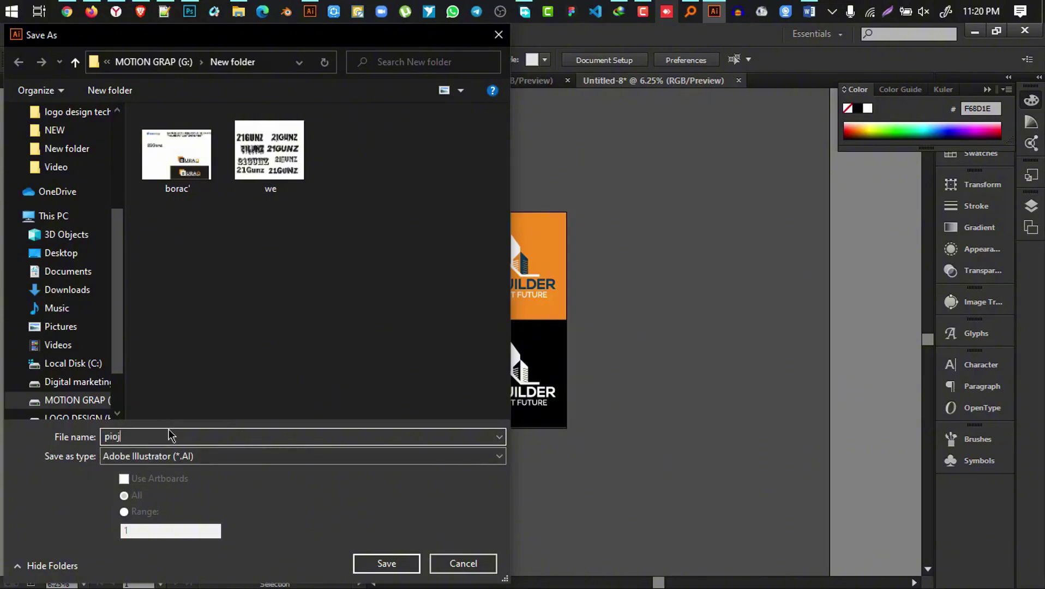
pyautogui.click(163, 458)
pyautogui.click(179, 495)
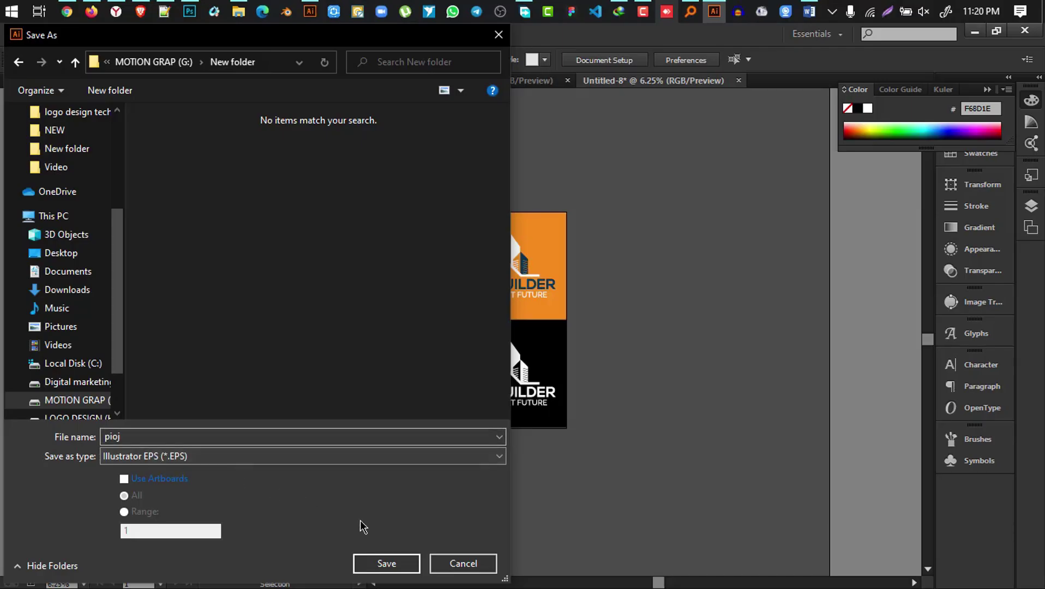
pyautogui.click(385, 565)
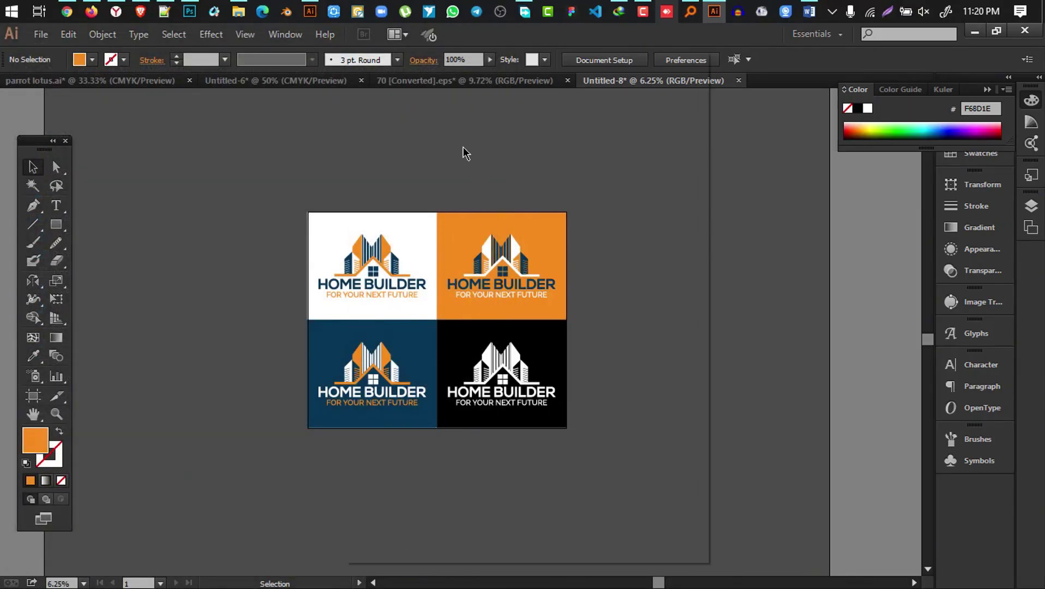
# Set the EPS version to Illustrator 10 EPS and write the file with the other options at their defaults
pyautogui.click(472, 98)
pyautogui.click(516, 254)
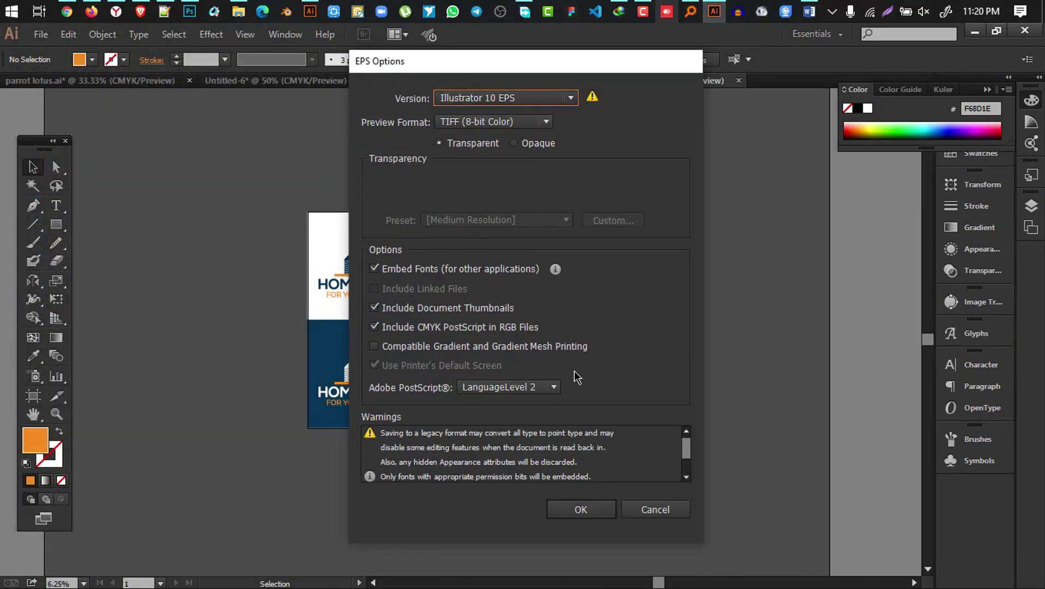
pyautogui.click(584, 521)
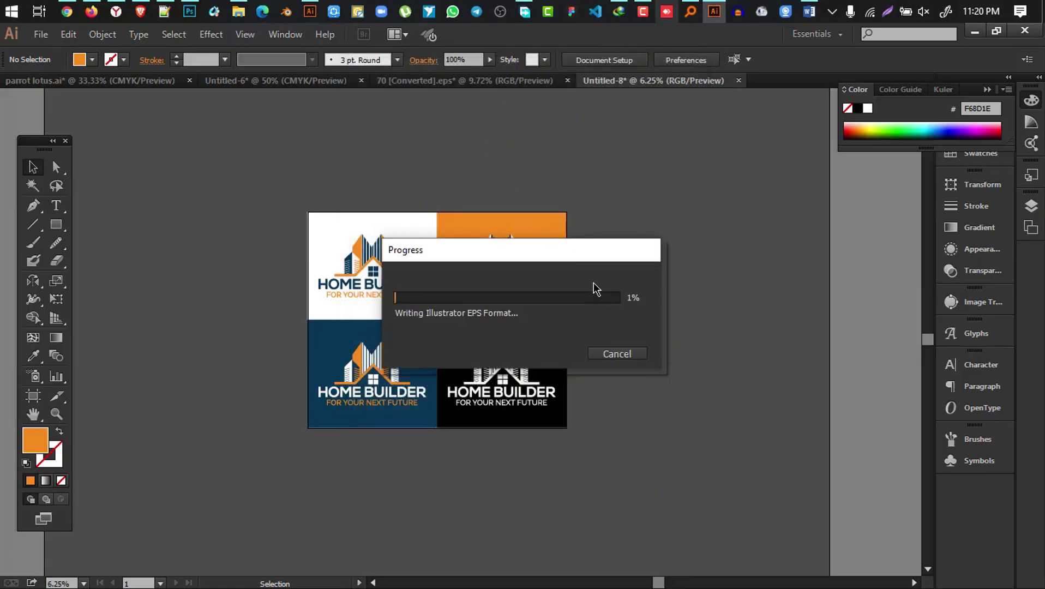
# Look at the Creative Fabrica dashboard in Firefox and the Shutterstock contributor dashboard in Chrome, and return to the sheet in Illustrator
pyautogui.moveTo(92, 11)
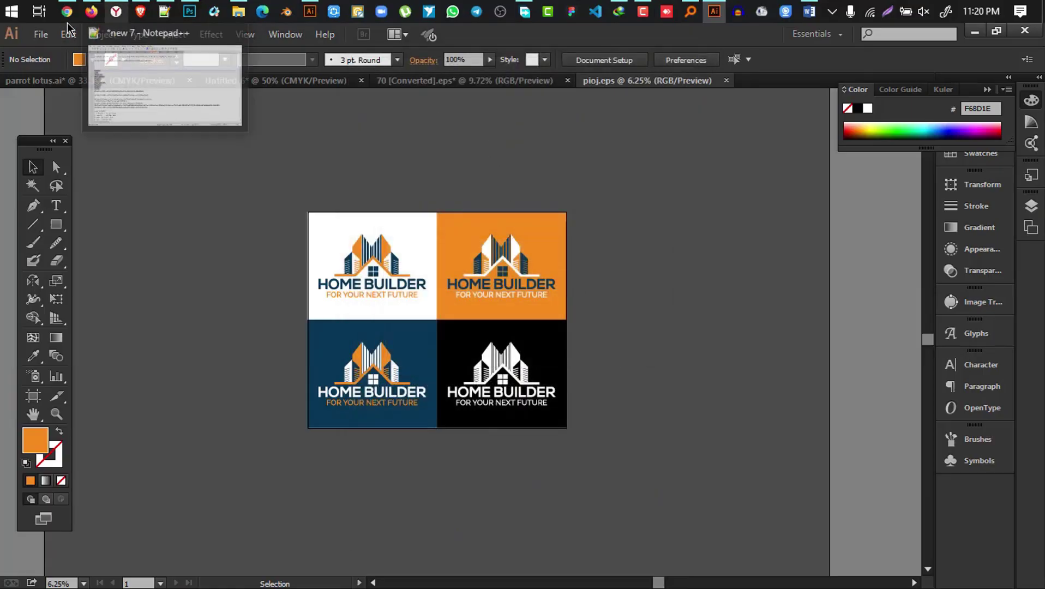
pyautogui.click(76, 98)
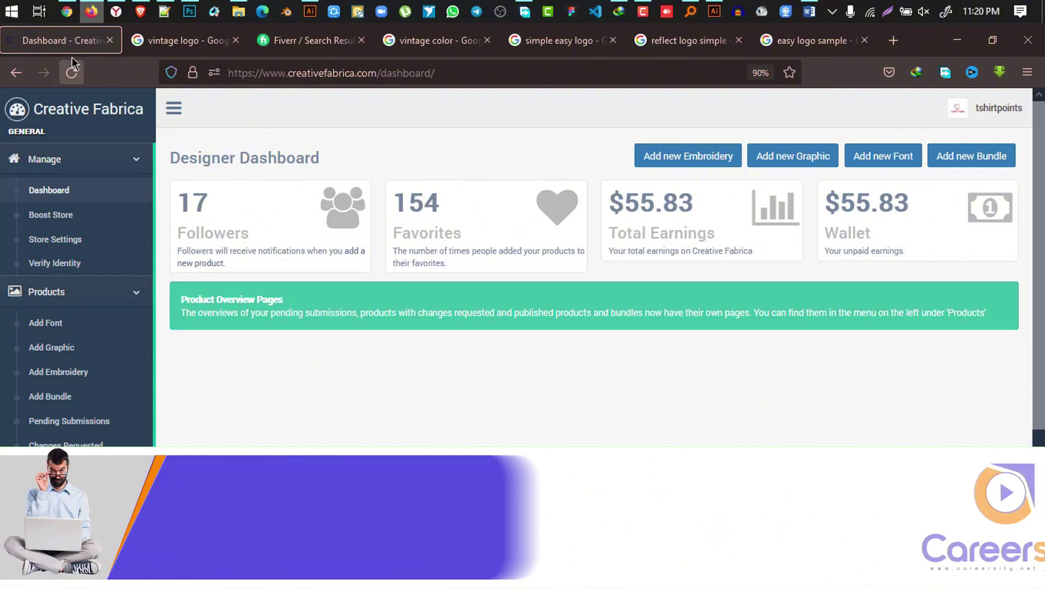
pyautogui.click(66, 11)
pyautogui.click(707, 40)
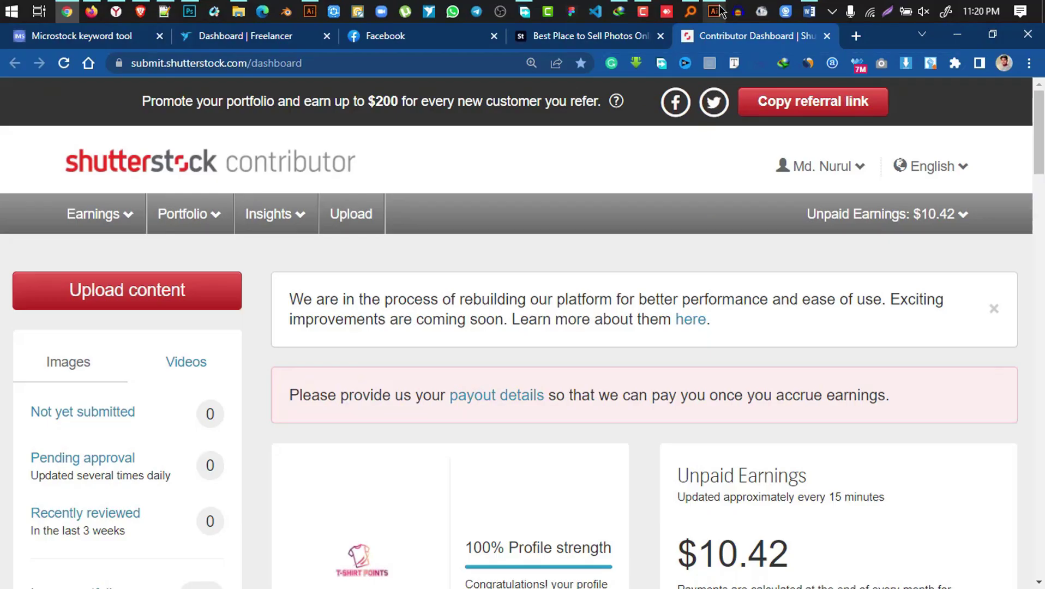
pyautogui.hotkey('alt', 'Tab')
pyautogui.scroll(-1, 493, 300)
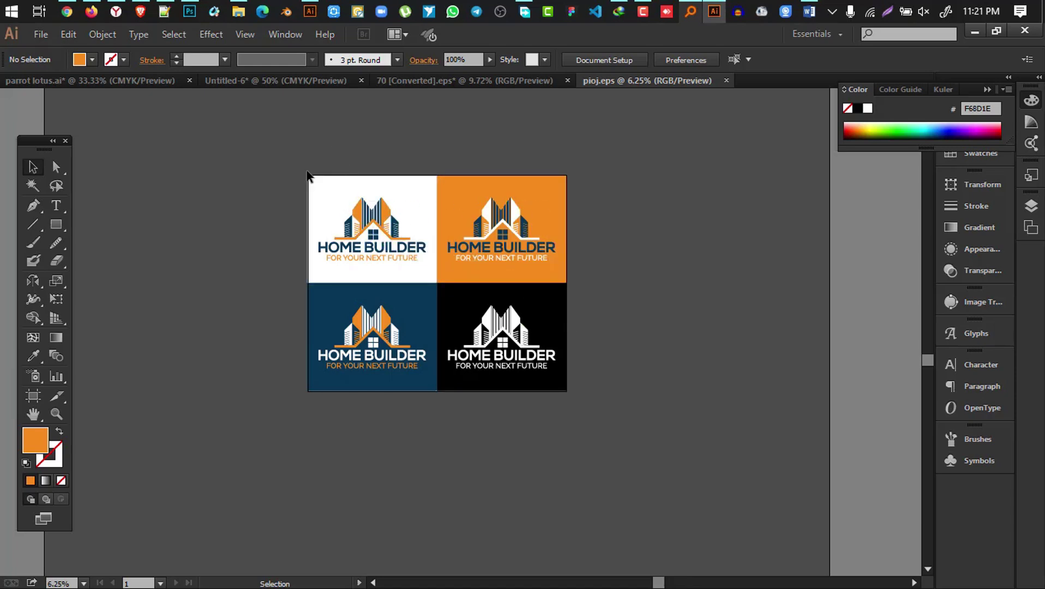
# Switch to the Shutterstock contributor site in Chrome and upload pioj.eps as new content
pyautogui.click(62, 16)
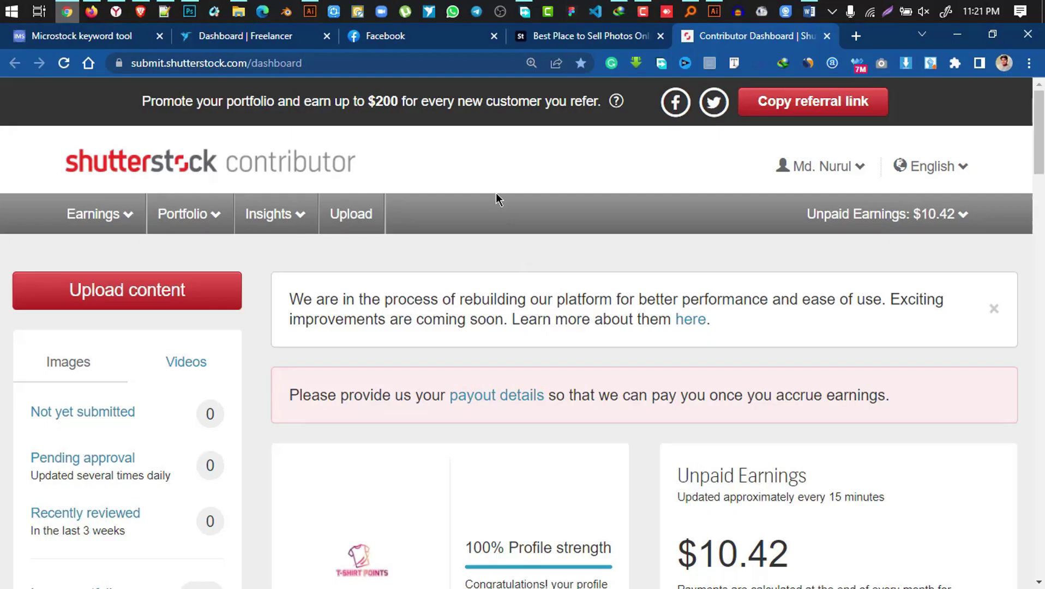
pyautogui.click(171, 296)
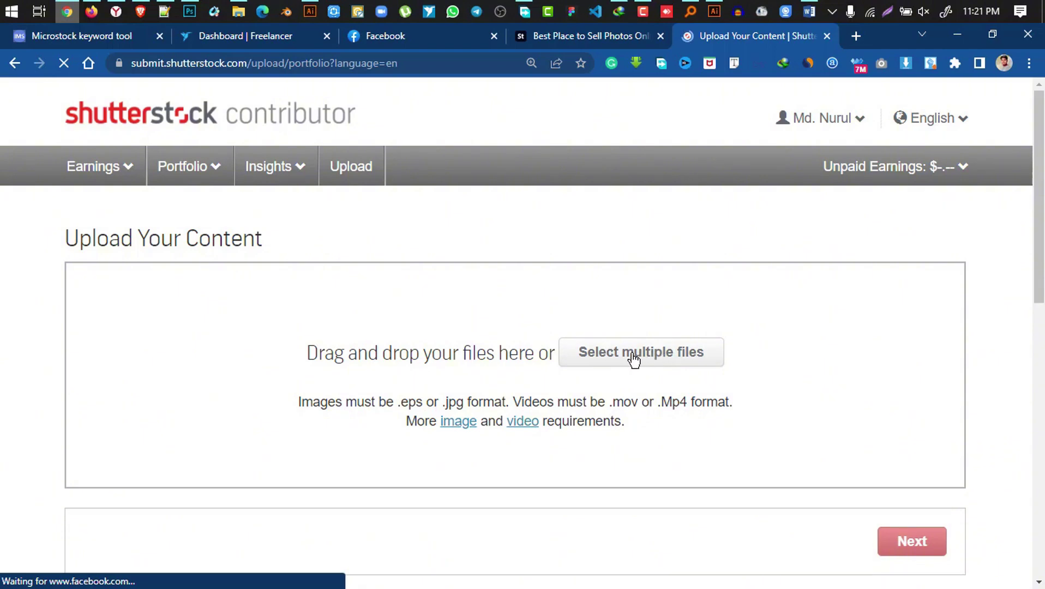
pyautogui.click(641, 341)
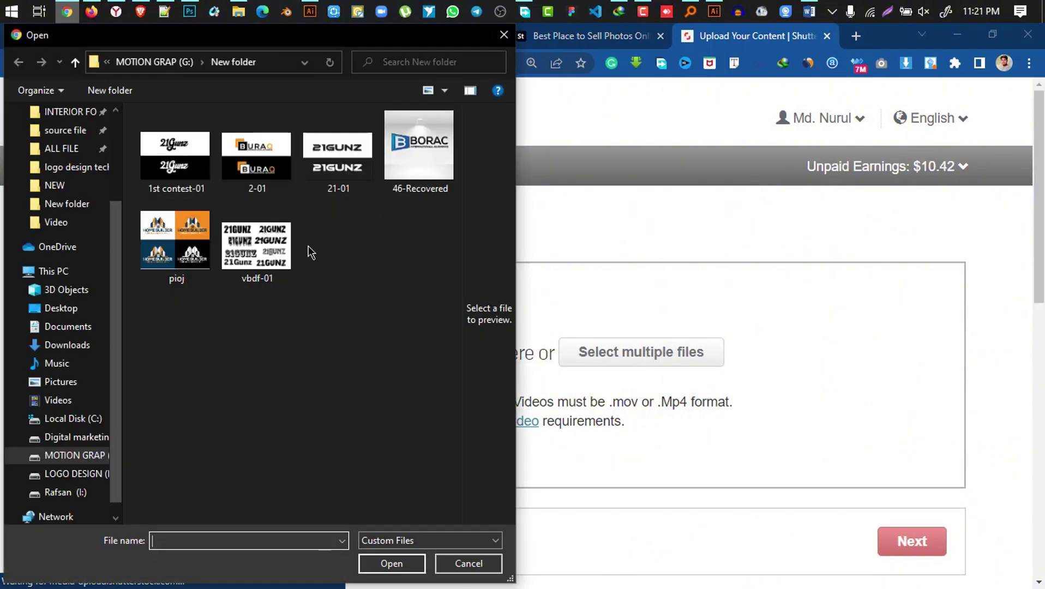
pyautogui.click(169, 255)
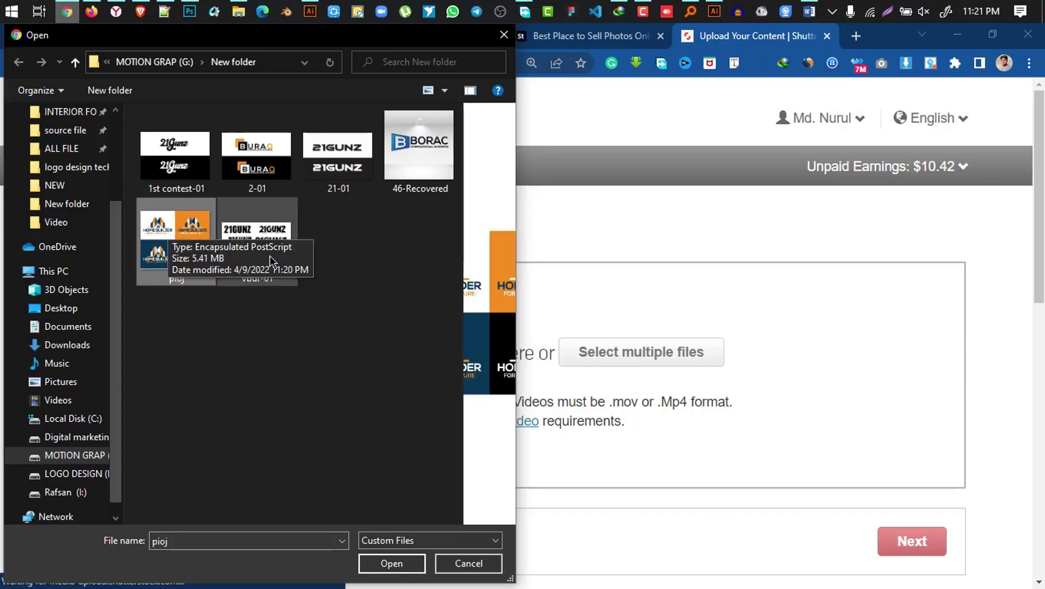
pyautogui.click(392, 564)
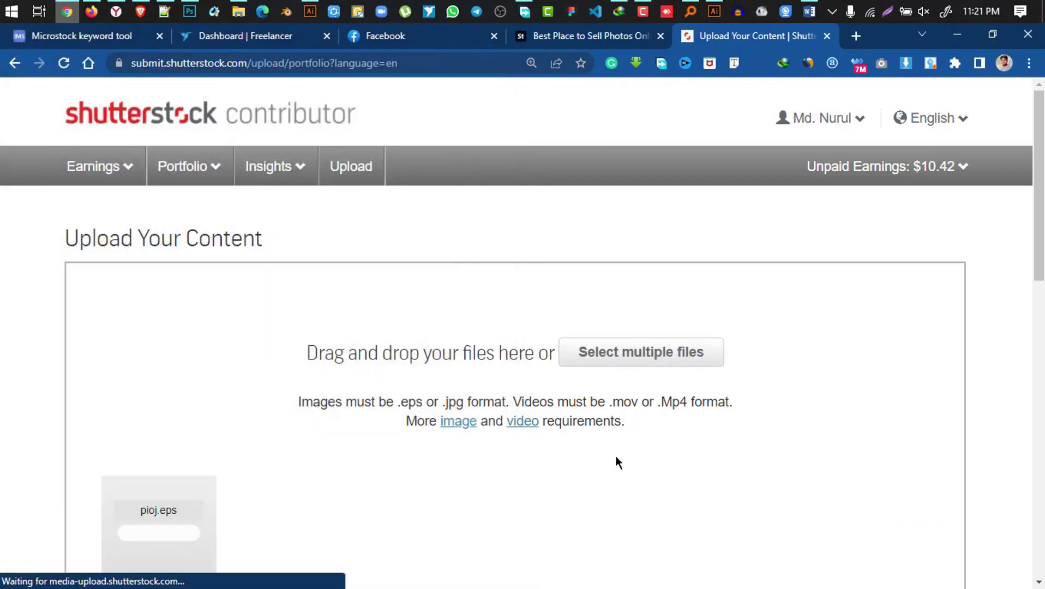
# Proceed to the content submission page, open the list of files to submit and reload it
pyautogui.scroll(-5, 616, 457)
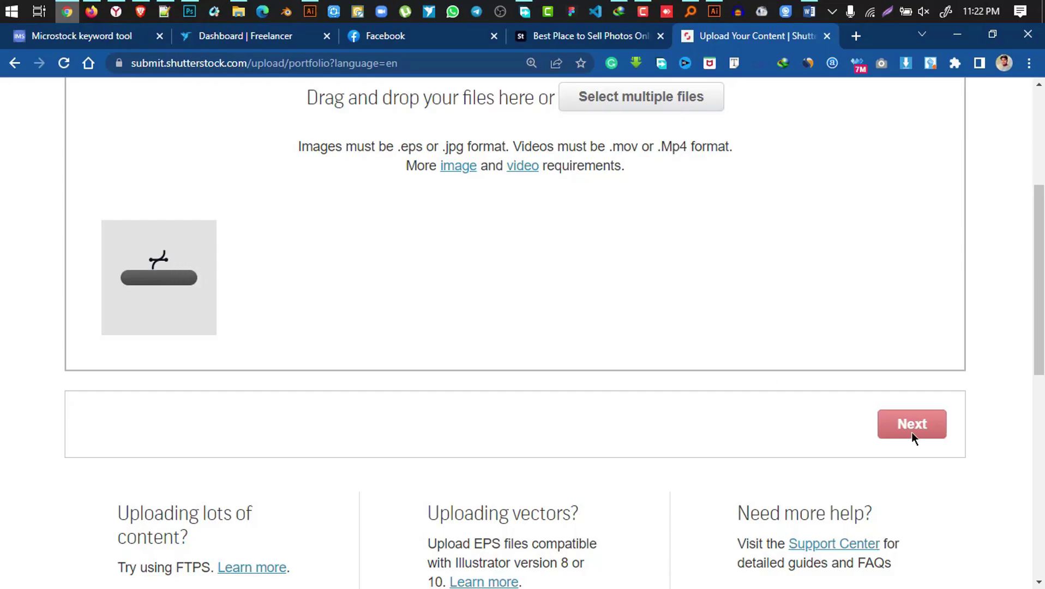
pyautogui.click(925, 434)
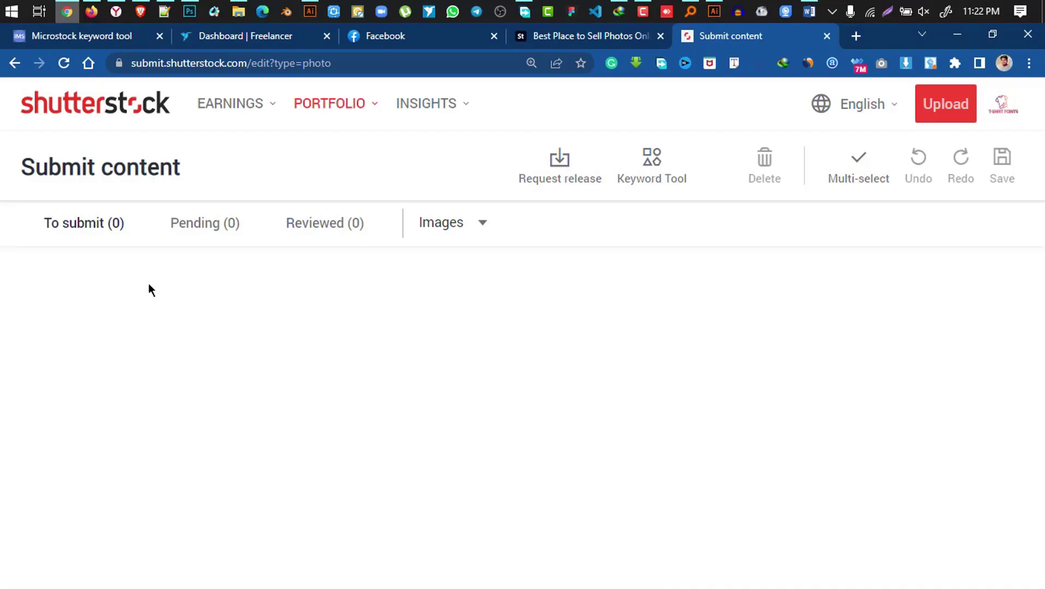
pyautogui.click(114, 229)
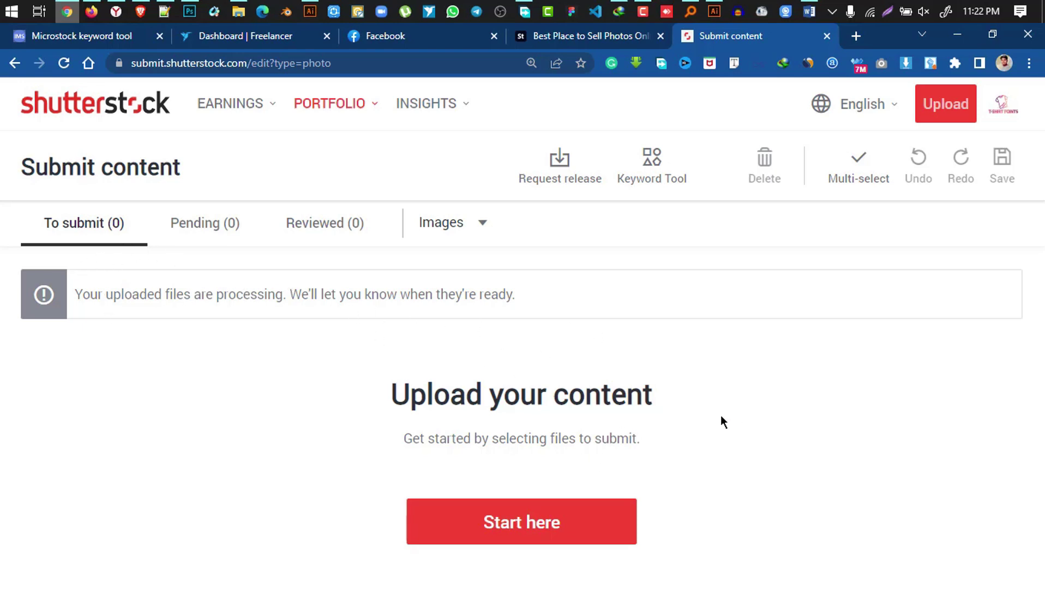
pyautogui.click(64, 64)
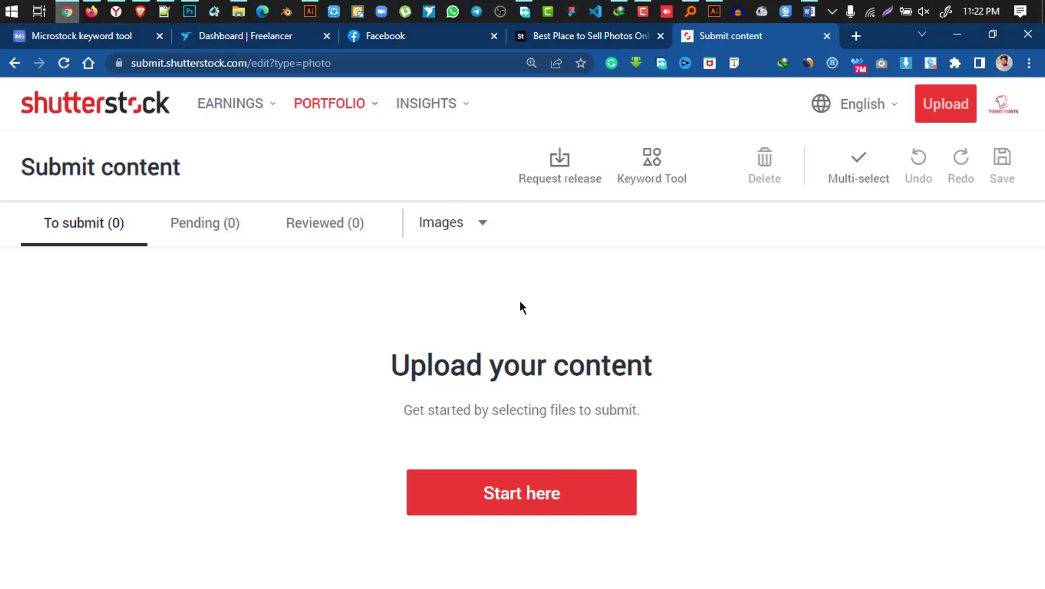
# Reload the content submission page and check the pending and to-submit lists for the uploaded file
pyautogui.click(64, 63)
pyautogui.click(63, 64)
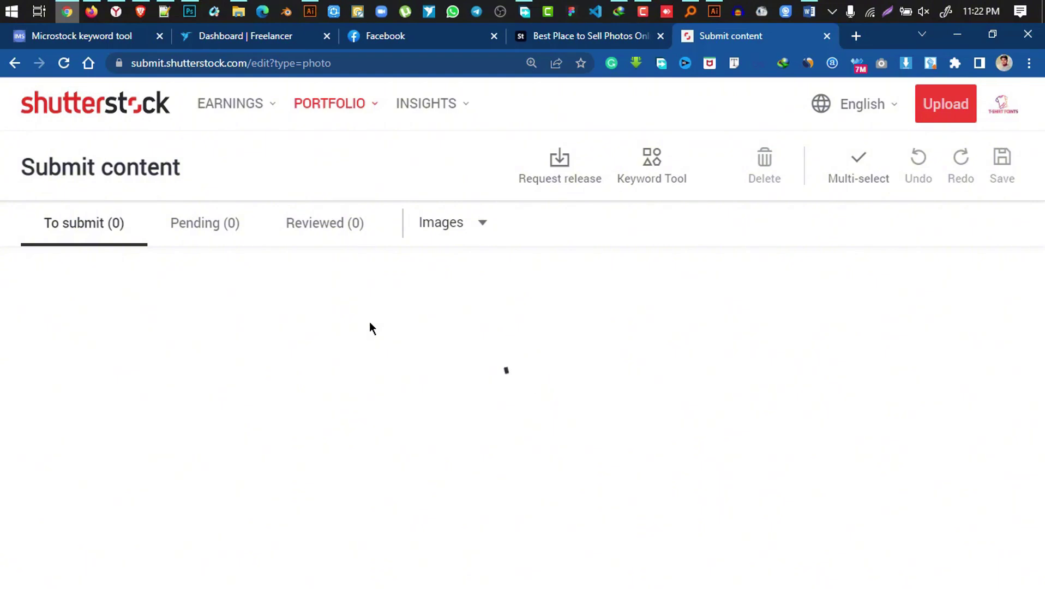
pyautogui.click(201, 228)
pyautogui.click(91, 228)
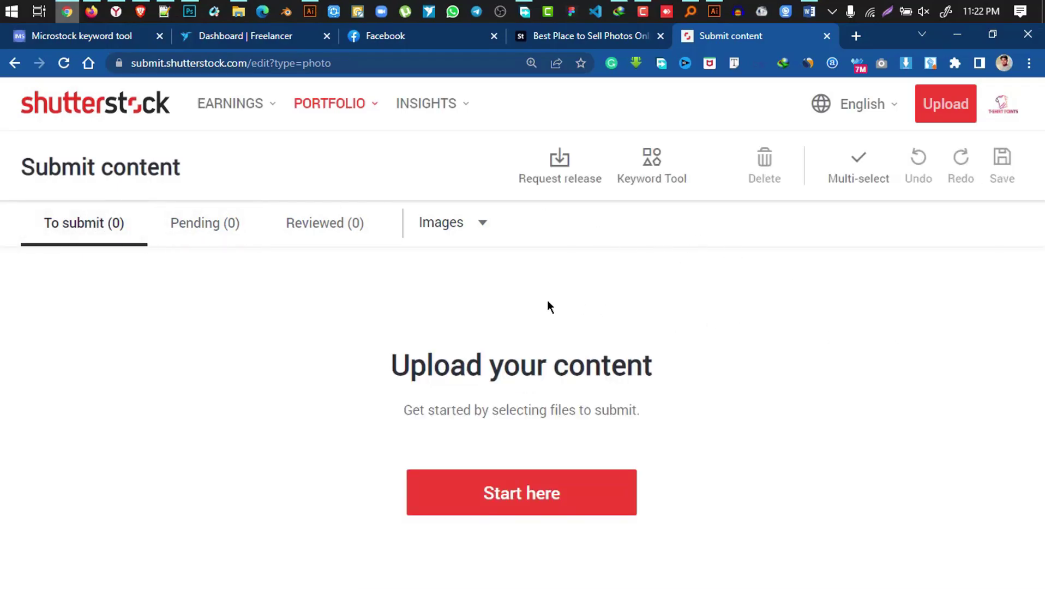
# Upload pioj.eps from the New folder on the MOTION GRAP (G:) drive again and proceed to the submission page
pyautogui.click(570, 492)
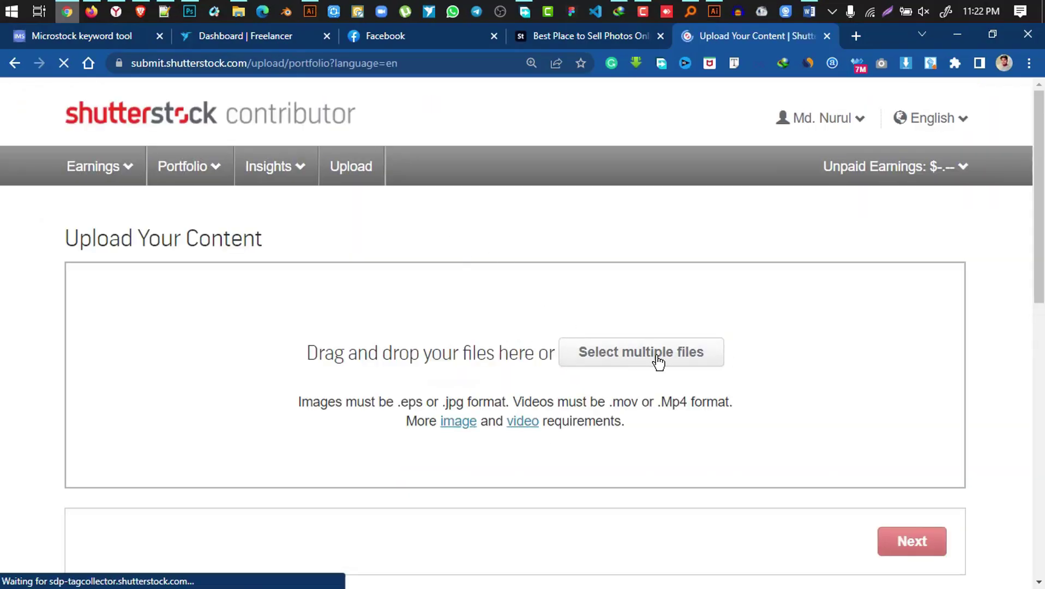
pyautogui.click(658, 361)
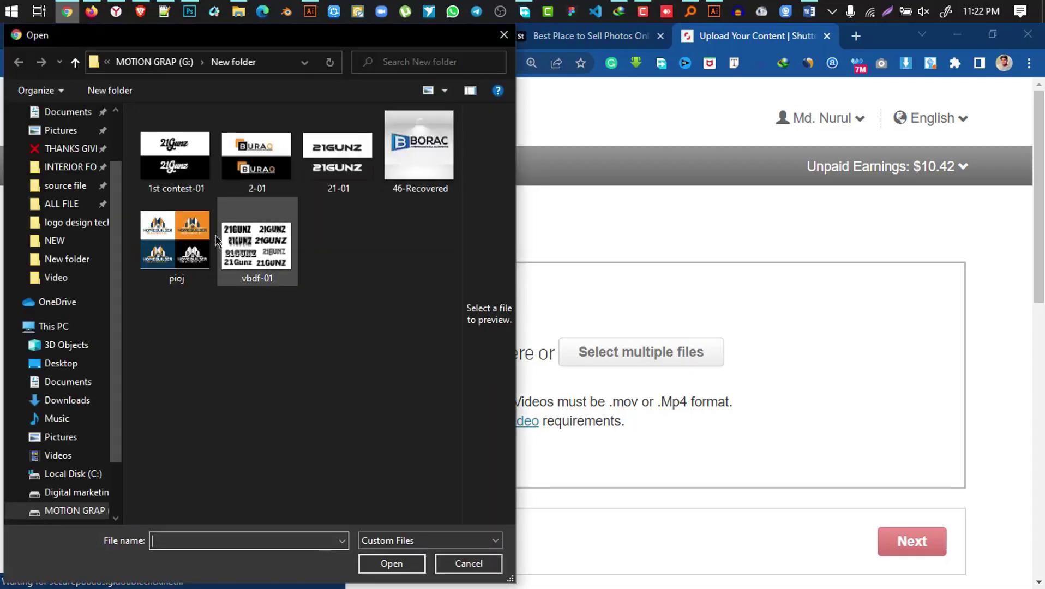
pyautogui.click(188, 243)
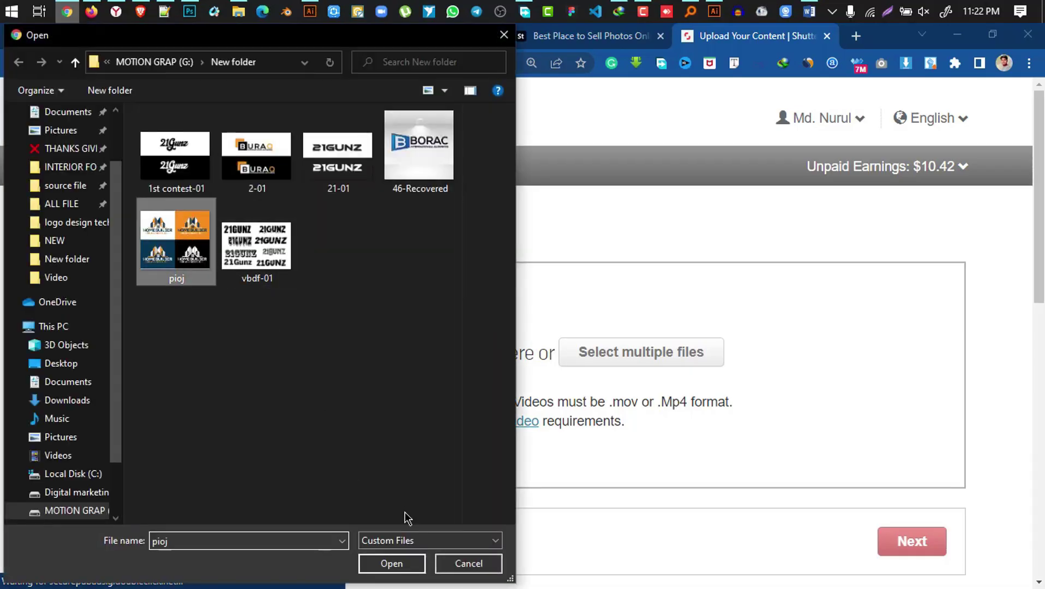
pyautogui.click(408, 567)
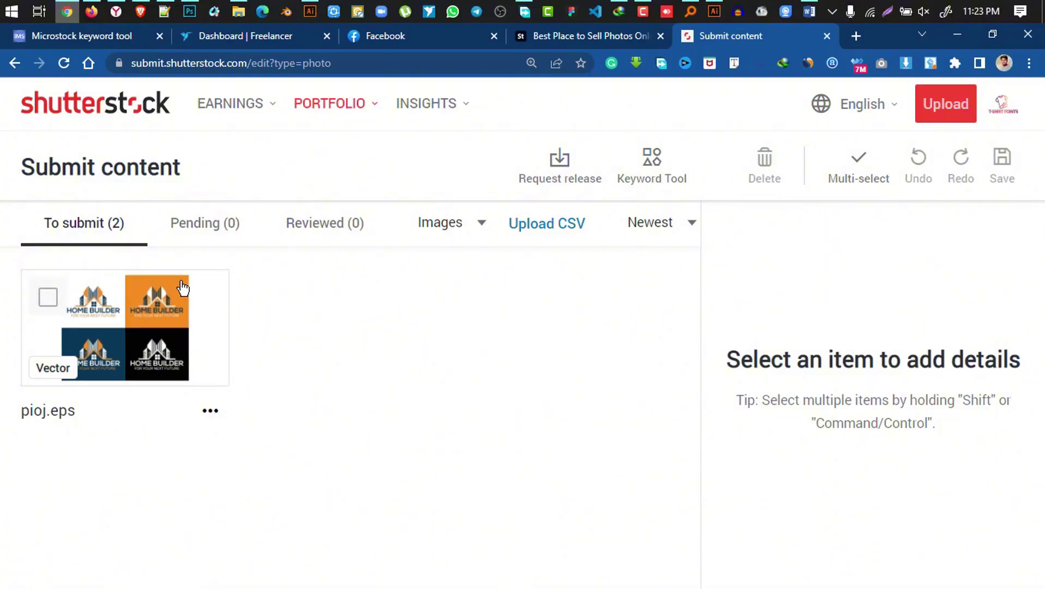
# Select the uploaded pioj.eps and set its first category to Buildings/Landmarks
pyautogui.click(216, 396)
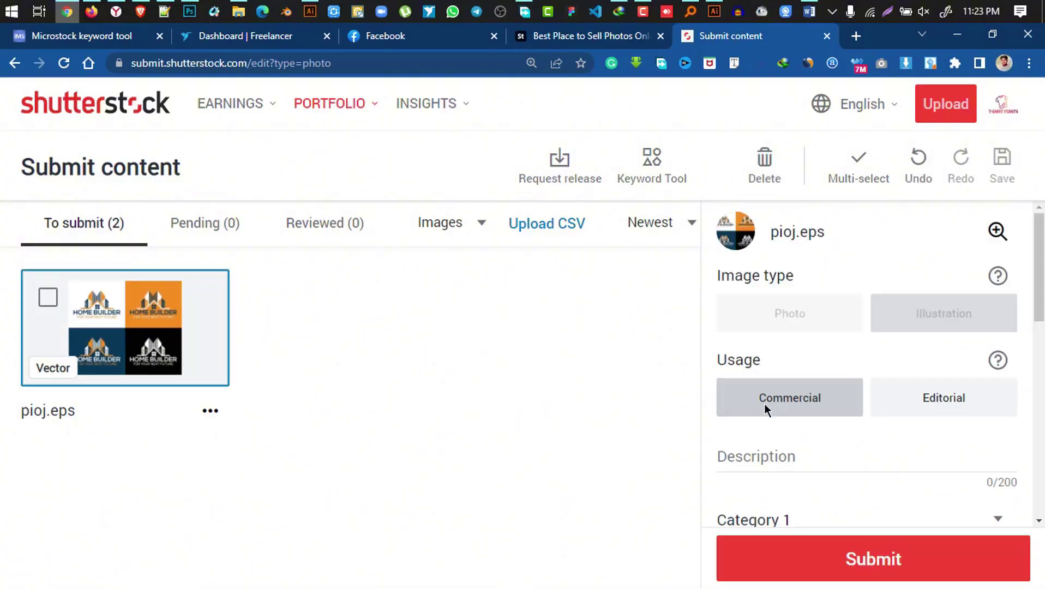
pyautogui.scroll(-4, 788, 315)
pyautogui.click(778, 266)
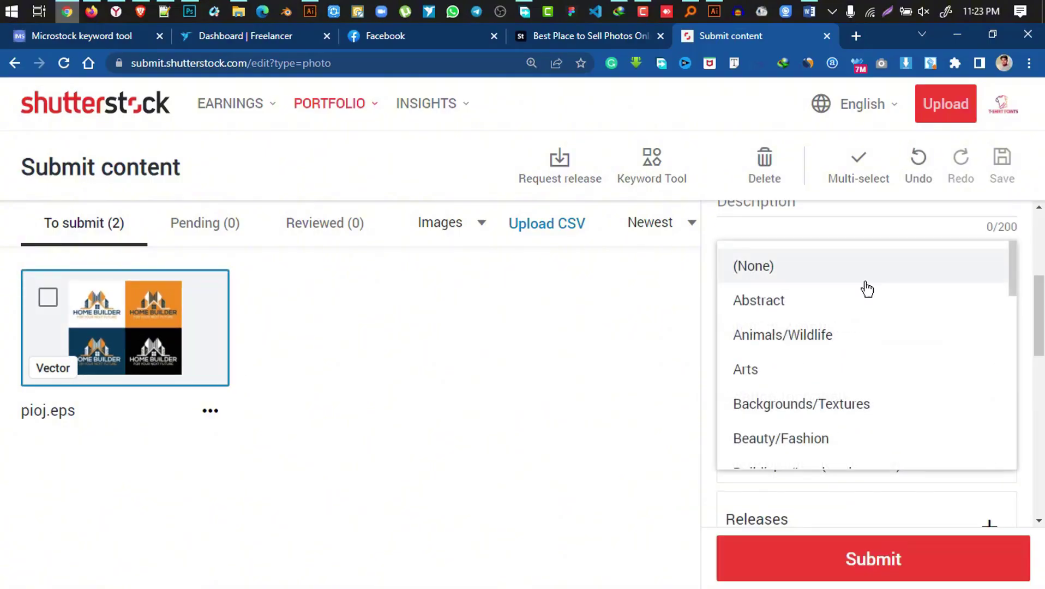
pyautogui.scroll(-2, 791, 338)
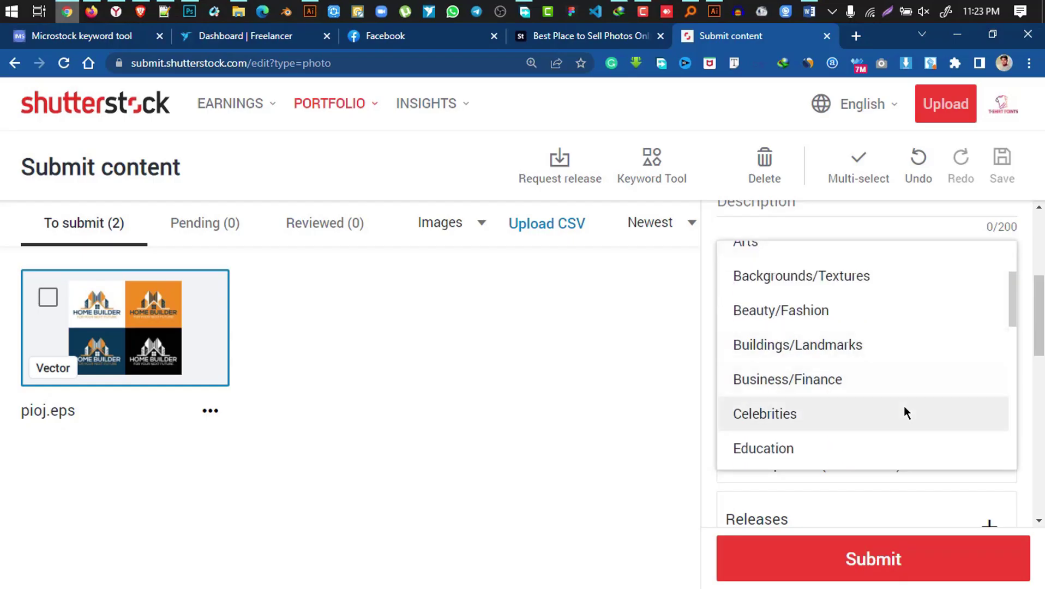
pyautogui.click(808, 348)
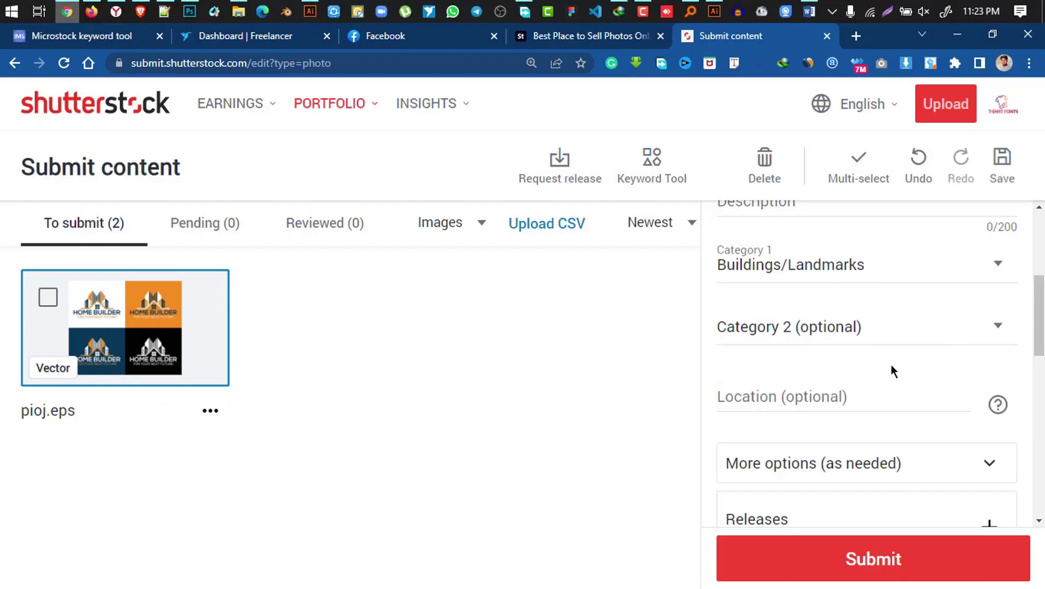
# Set the optional second category of pioj.eps to Industrial
pyautogui.click(819, 334)
pyautogui.scroll(-4, 858, 480)
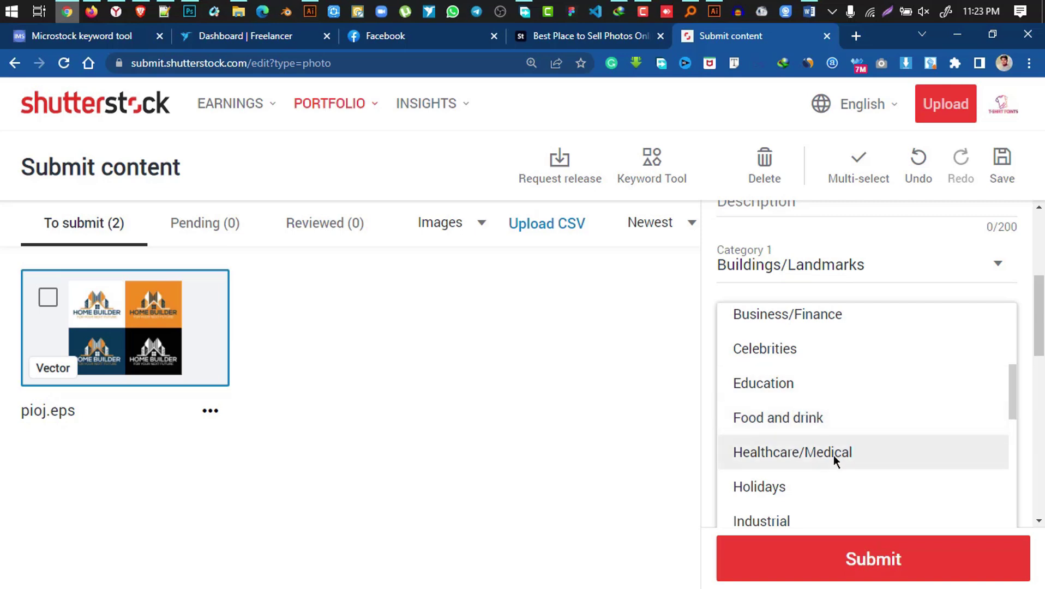
pyautogui.scroll(-4, 806, 485)
pyautogui.scroll(3, 784, 354)
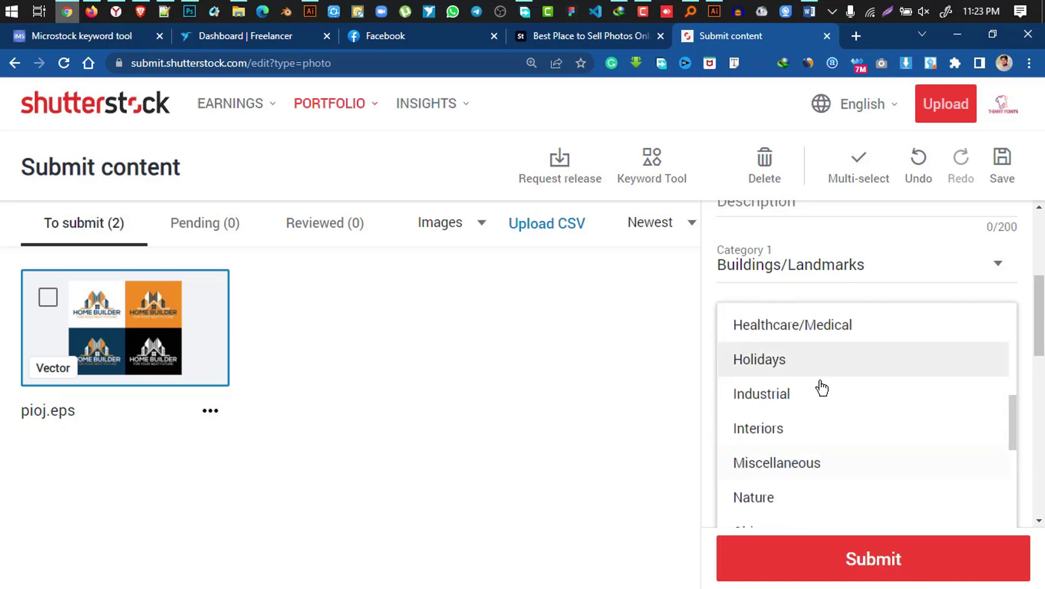
pyautogui.click(794, 396)
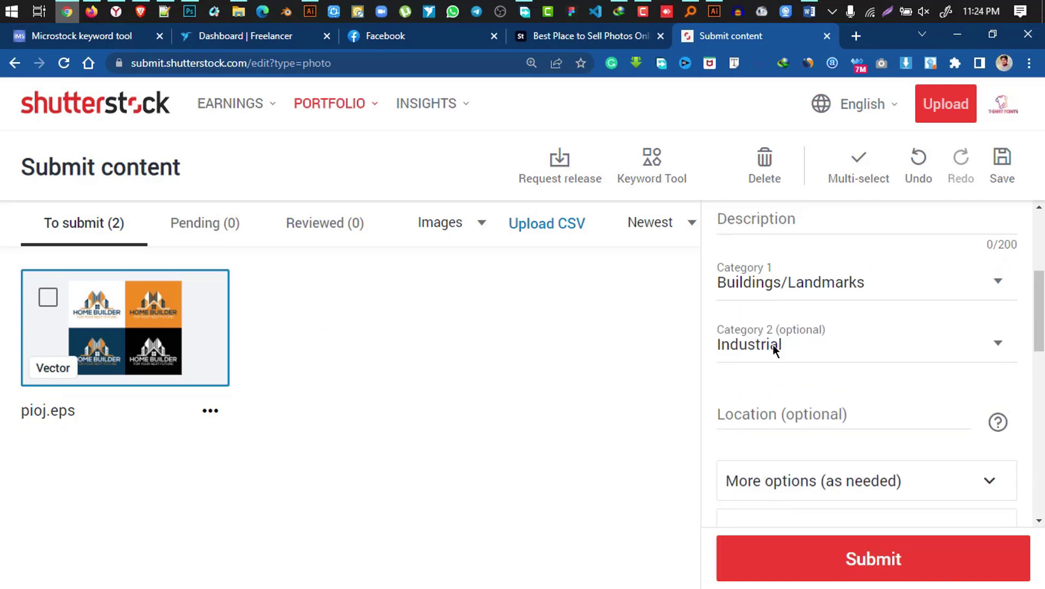
pyautogui.scroll(2, 780, 363)
pyautogui.scroll(-2, 787, 495)
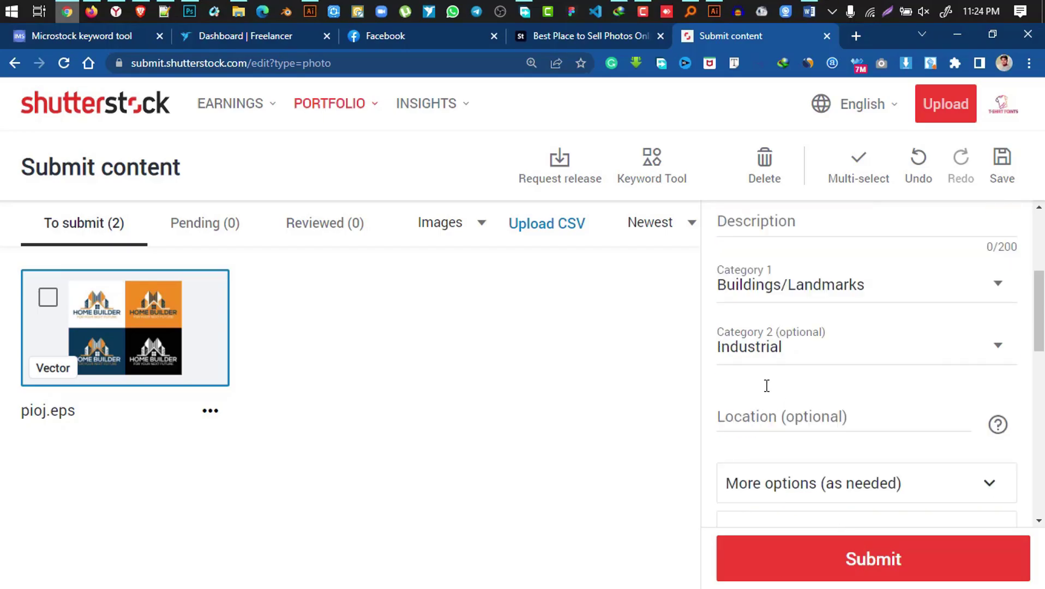
# Set the optional location of pioj.eps to Bangladesh
pyautogui.click(799, 420)
pyautogui.scroll(-3, 812, 406)
pyautogui.scroll(2, 829, 406)
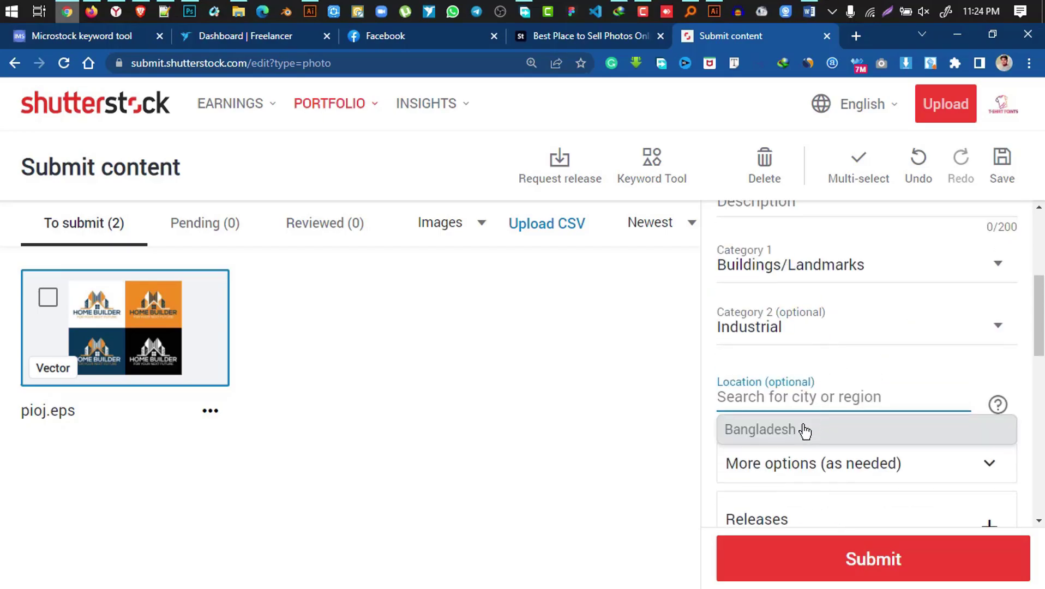
pyautogui.click(856, 380)
# Enter the description "Real estate company logo. Minimalist real estate logo" for pioj.eps
pyautogui.scroll(2, 856, 382)
pyautogui.scroll(2, 856, 382)
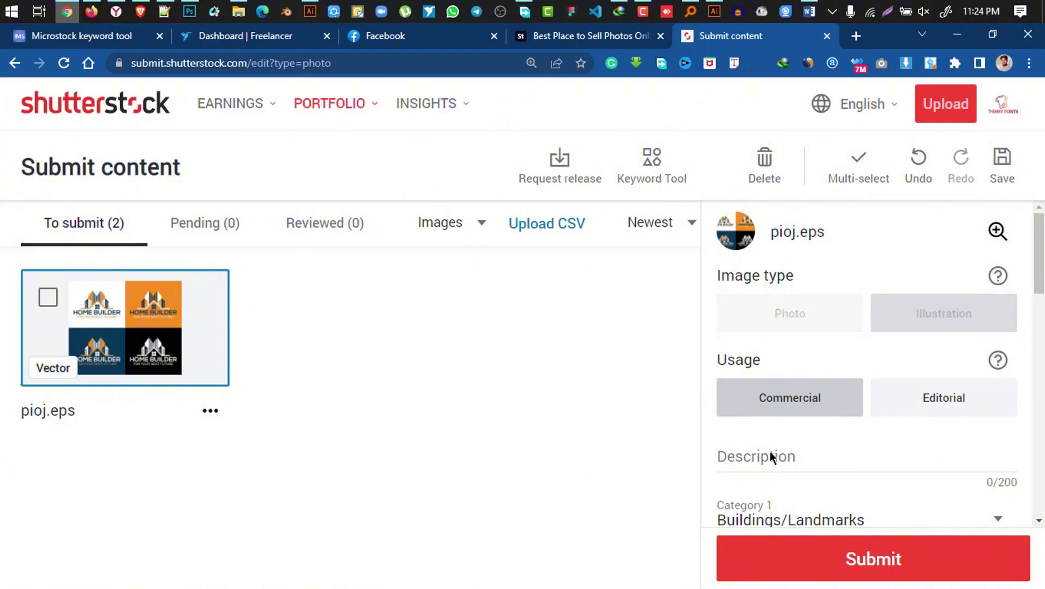
pyautogui.click(771, 458)
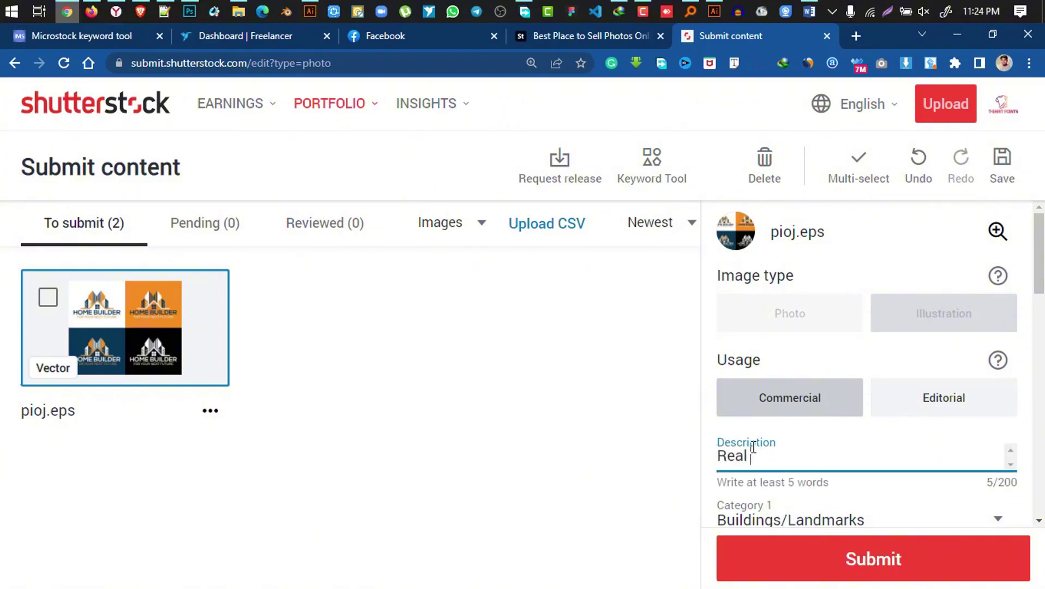
pyautogui.write('Real satate company')
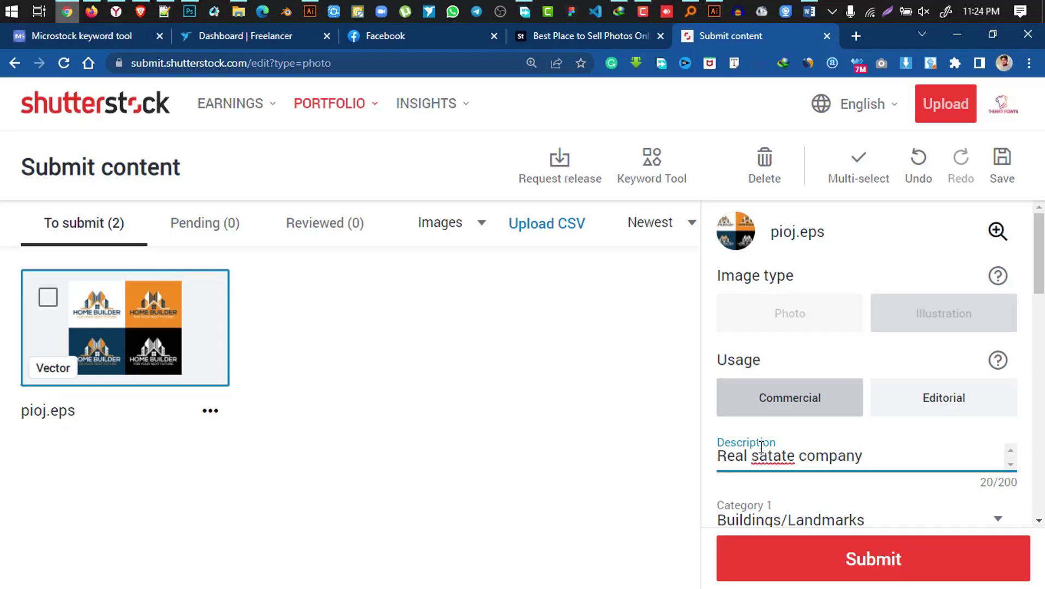
pyautogui.press('BackSpace')
pyautogui.write('e')
pyautogui.press('BackSpace')
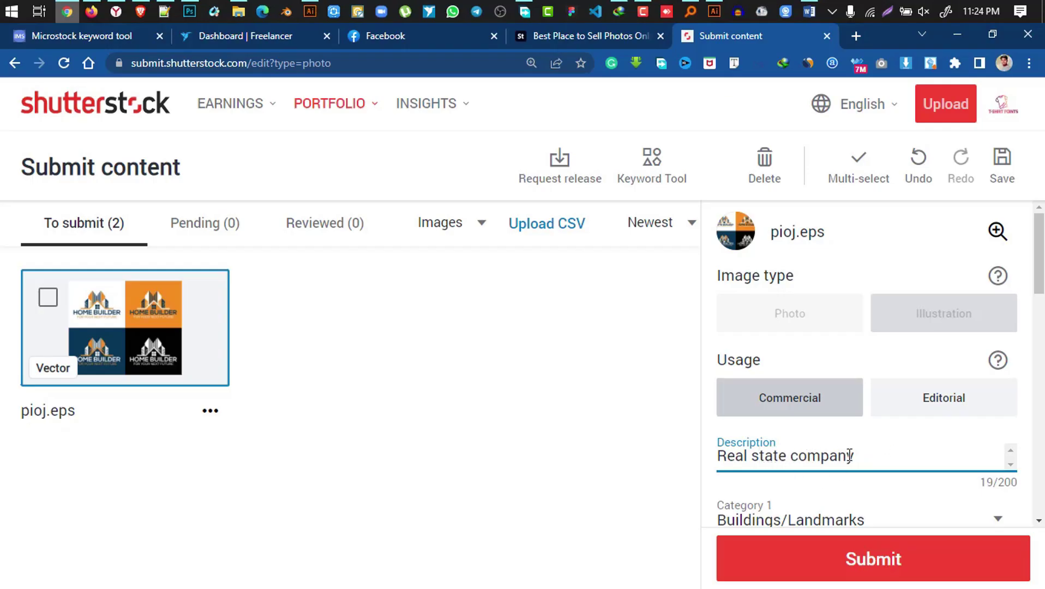
pyautogui.write('logo. Mini')
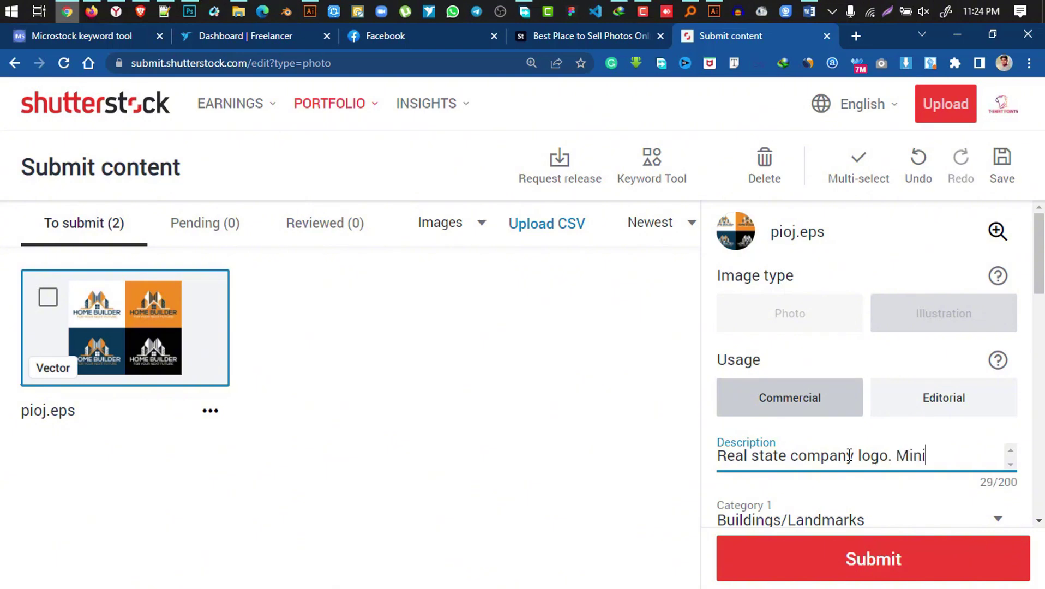
pyautogui.write('malist real ')
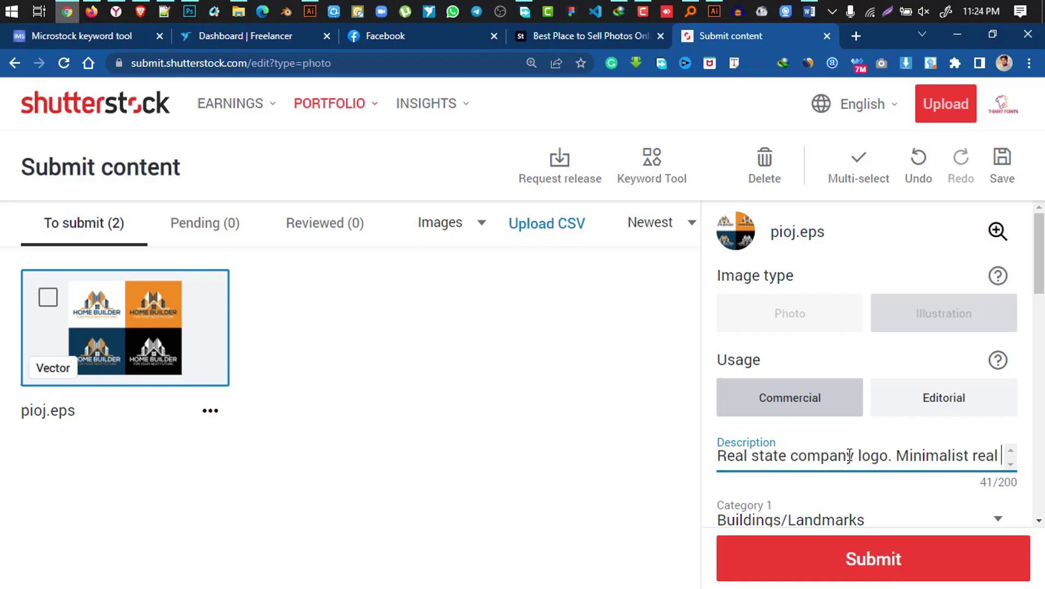
pyautogui.write('ea')
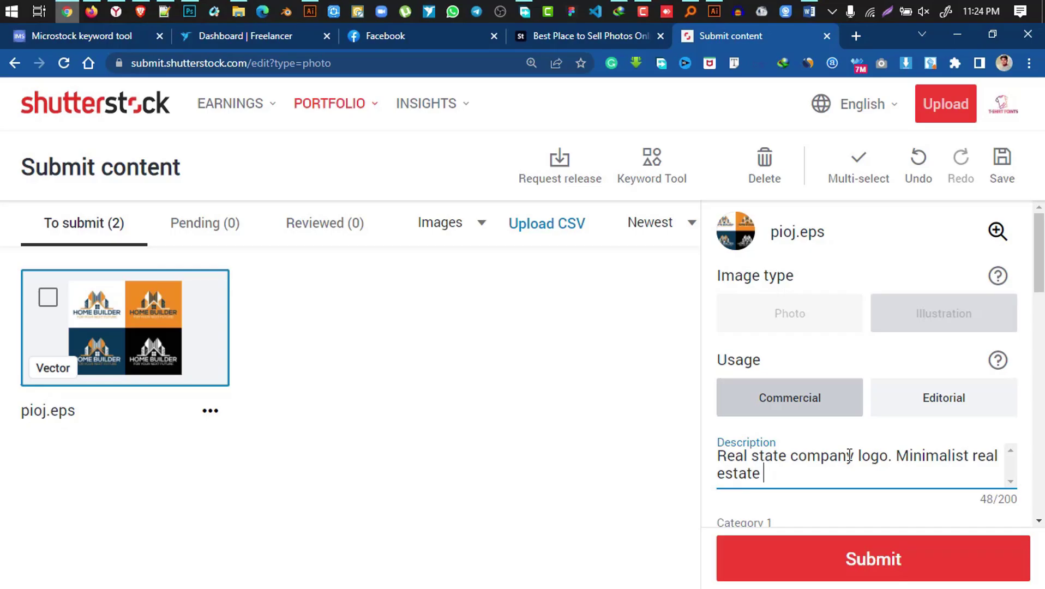
pyautogui.write('tate loge')
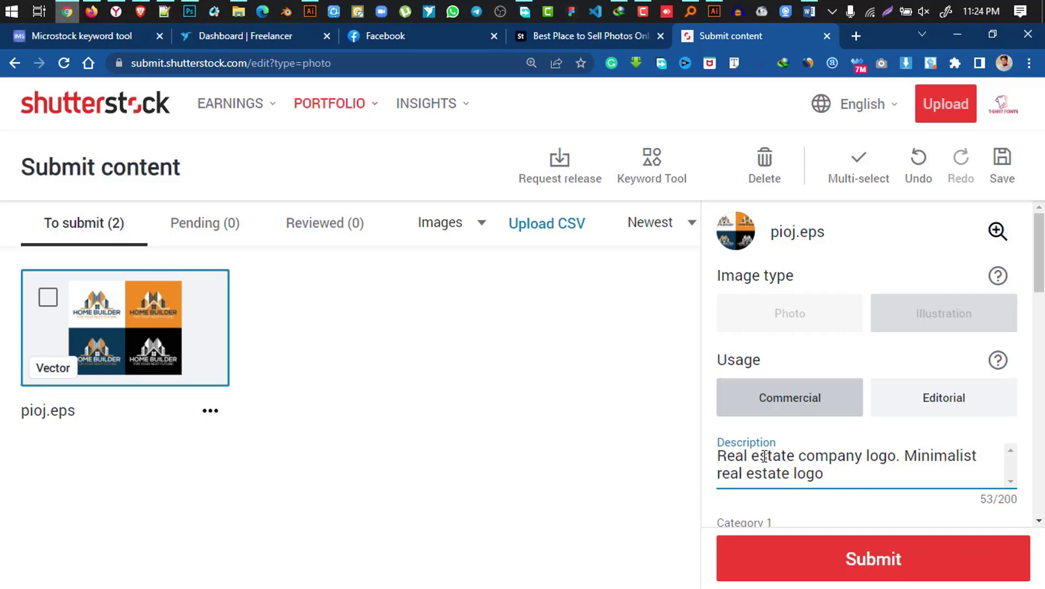
pyautogui.scroll(-5, 852, 479)
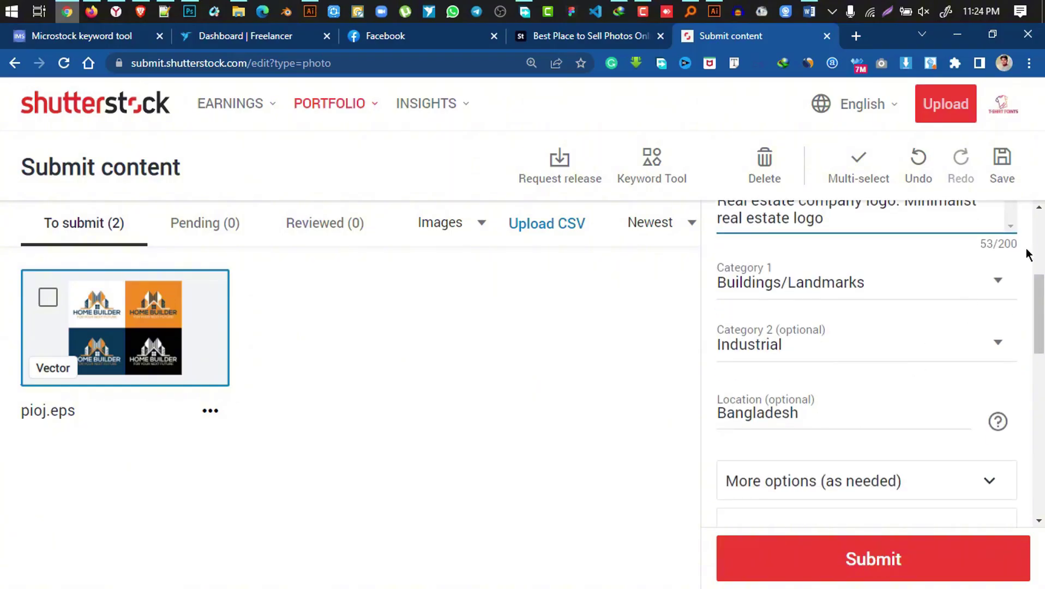
pyautogui.click(873, 343)
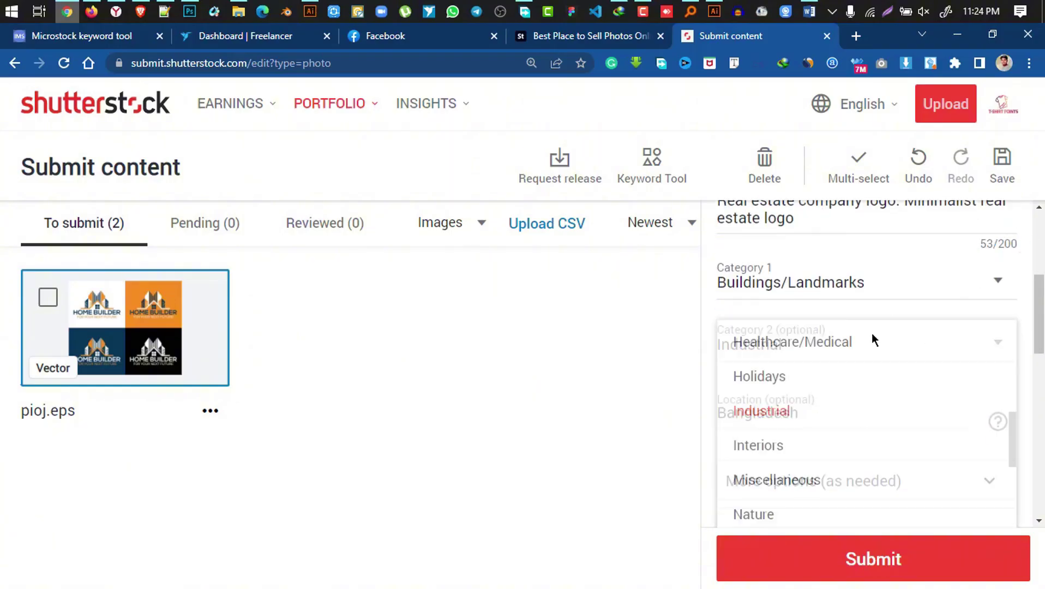
pyautogui.scroll(-3, 863, 350)
pyautogui.click(623, 446)
# Go to the keyword section of pioj.eps and open the Keyword tool to find more keywords
pyautogui.scroll(-2, 817, 404)
pyautogui.scroll(-2, 816, 404)
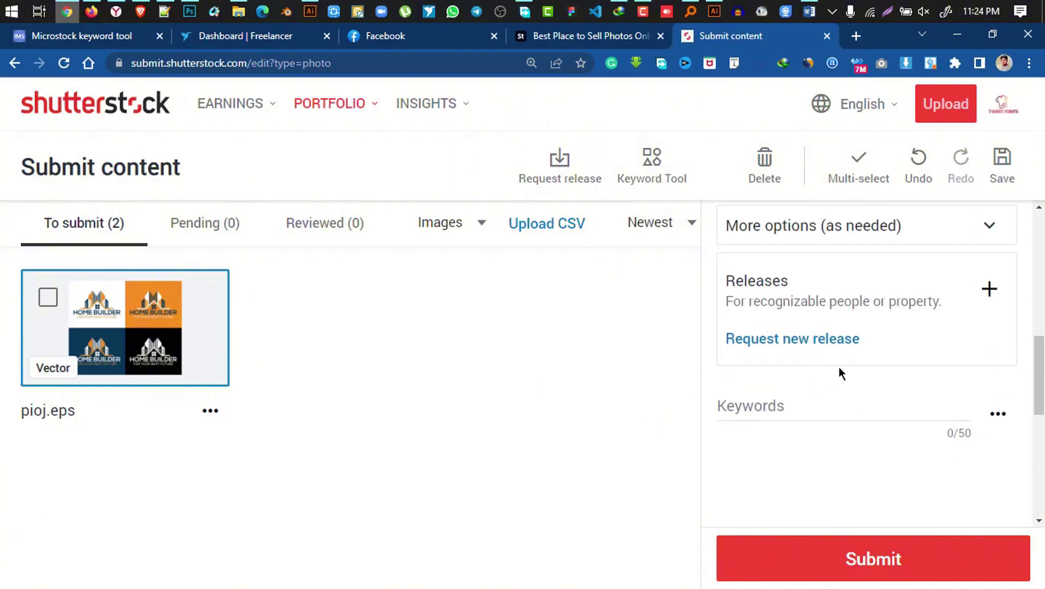
pyautogui.scroll(-3, 720, 413)
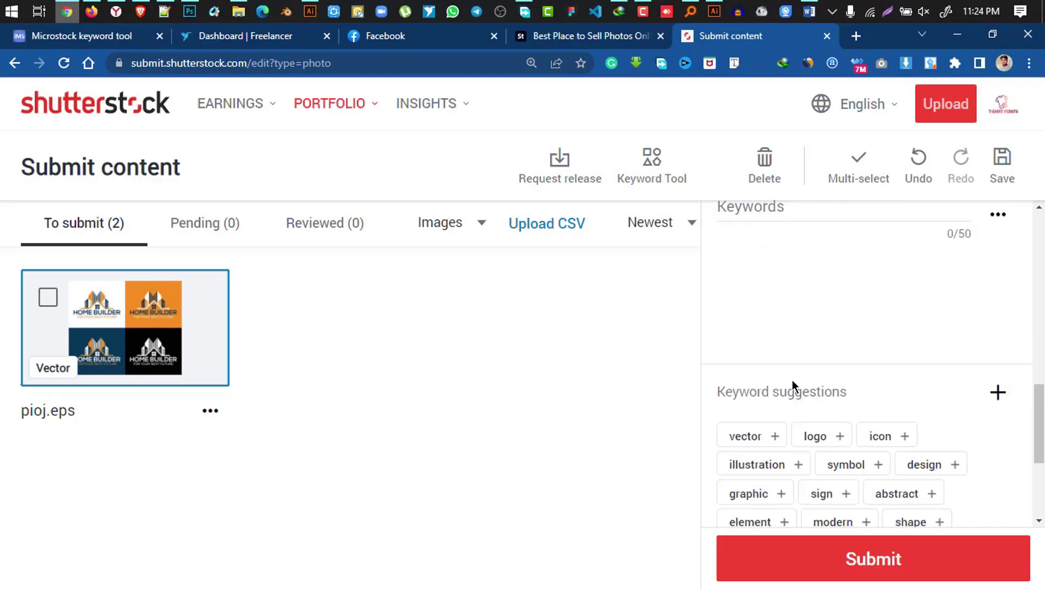
pyautogui.scroll(1, 794, 386)
pyautogui.click(768, 280)
pyautogui.scroll(-4, 769, 316)
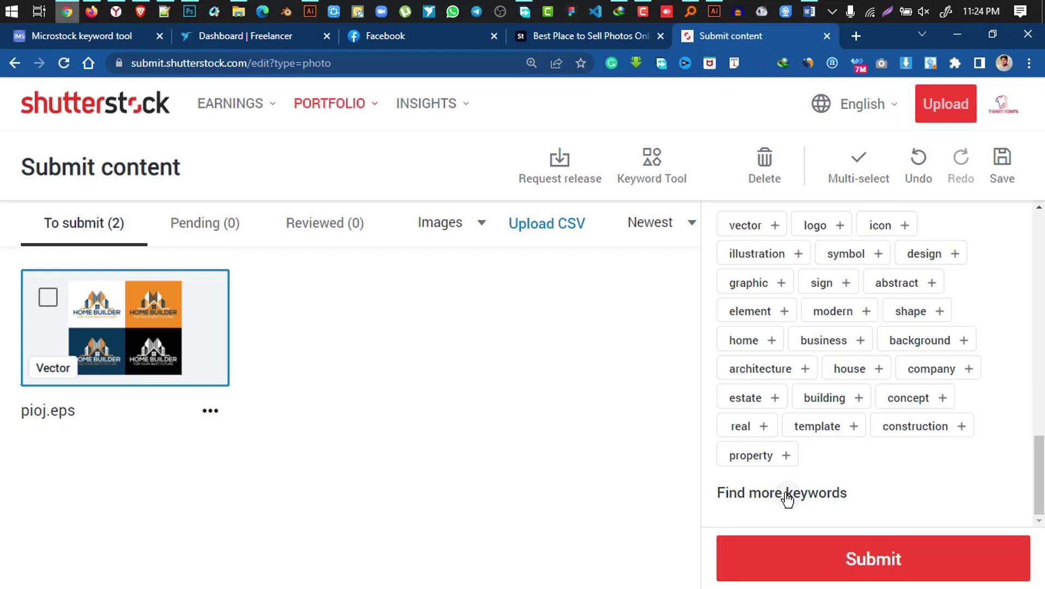
pyautogui.click(786, 497)
# Search all images in the Keyword tool for "real estate"
pyautogui.click(120, 196)
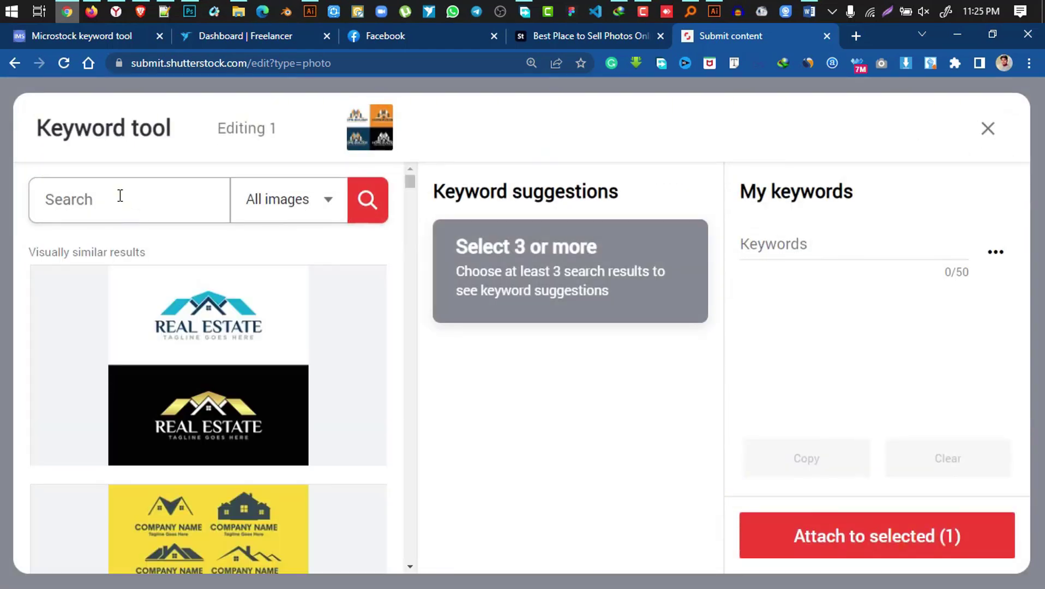
pyautogui.write('real esate')
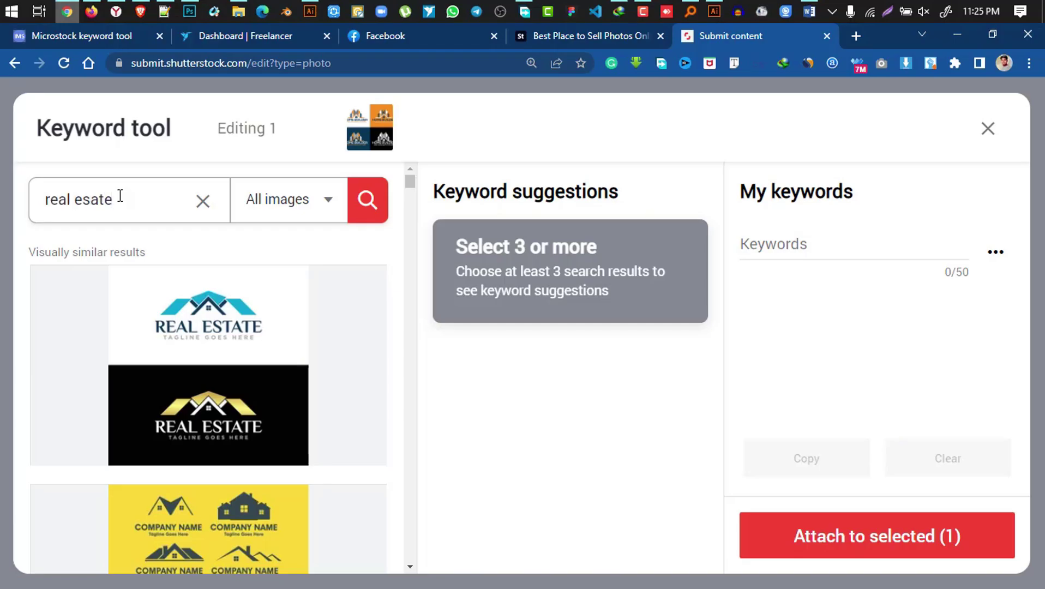
pyautogui.press('Return')
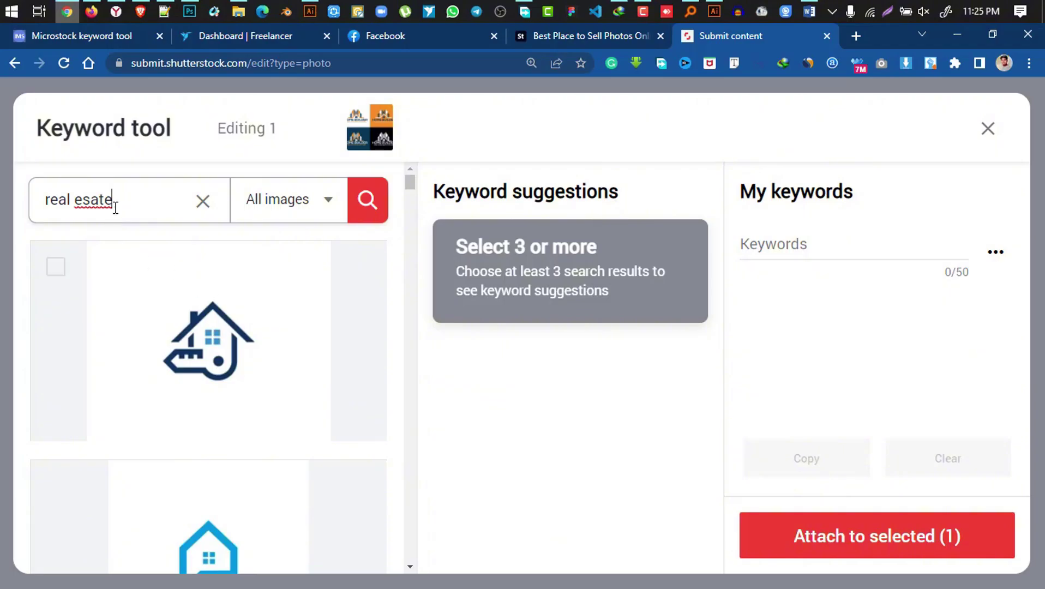
pyautogui.press('Left')
pyautogui.press('Left')
pyautogui.press('Left')
pyautogui.write('t')
pyautogui.press('Return')
# Select the growing-houses illustration, the businessman with skyline chart and the red "Real Estate" logo as keyword sources
pyautogui.hotkey('ctrl', '-')
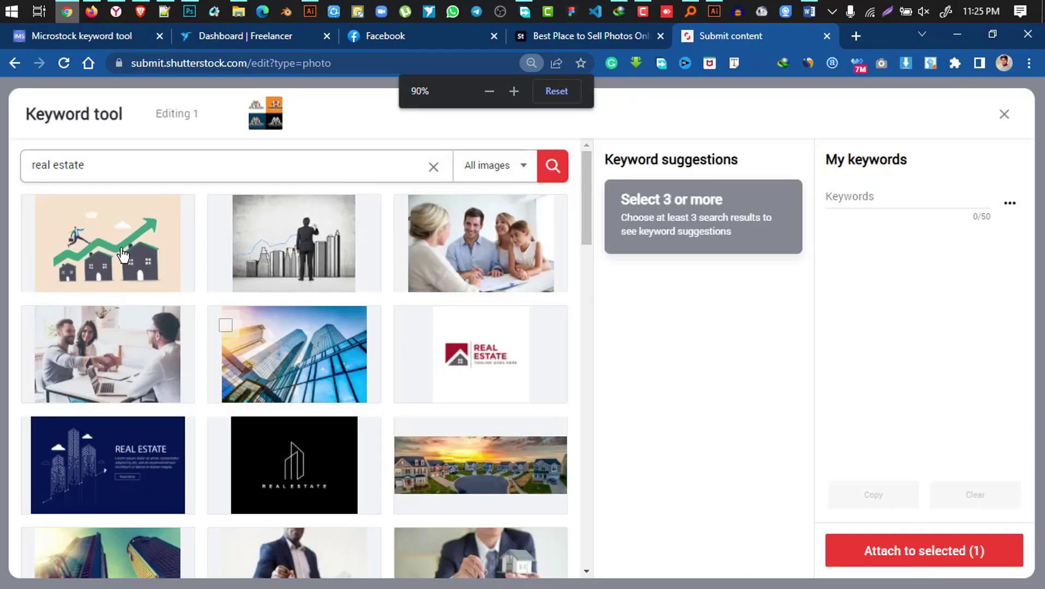
pyautogui.click(182, 247)
pyautogui.click(336, 249)
pyautogui.click(520, 357)
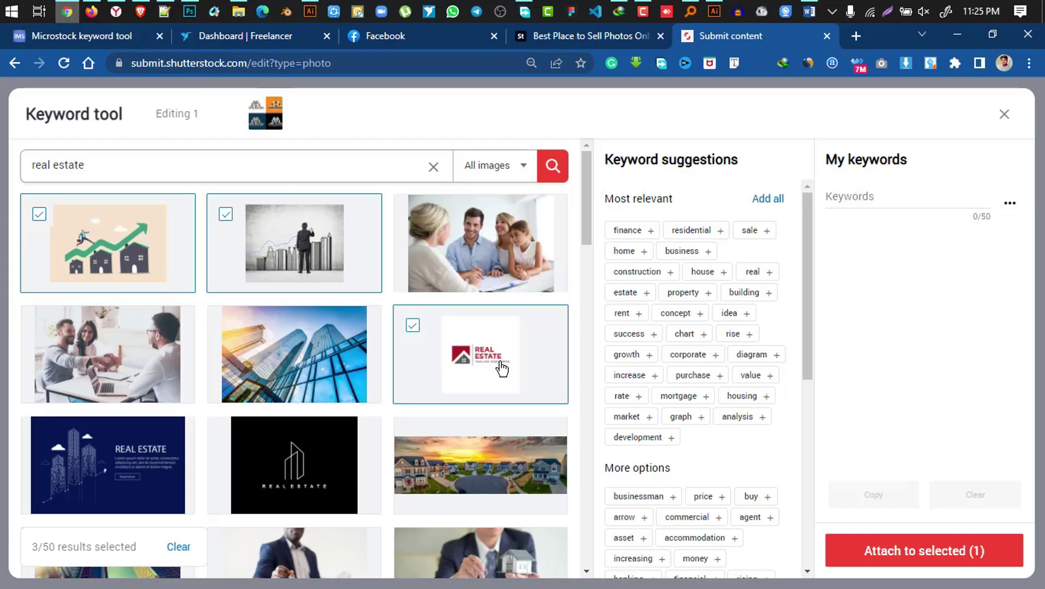
# Add three more logo and icon results to the selection, including the six-panel apartment logos and the icon set with a green centre
pyautogui.scroll(-1, 492, 355)
pyautogui.scroll(-2, 241, 432)
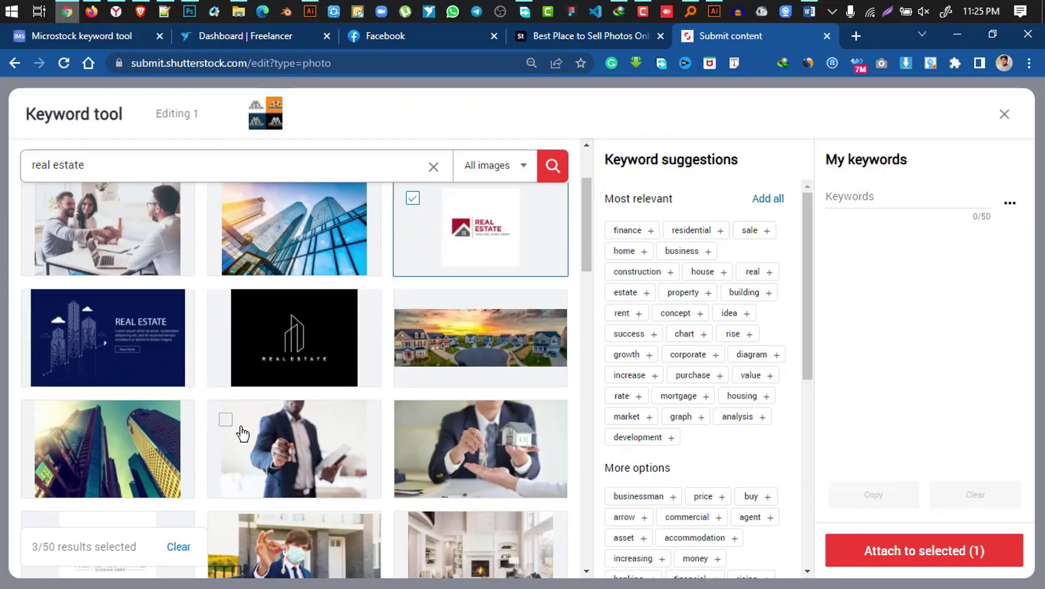
pyautogui.scroll(-2, 241, 432)
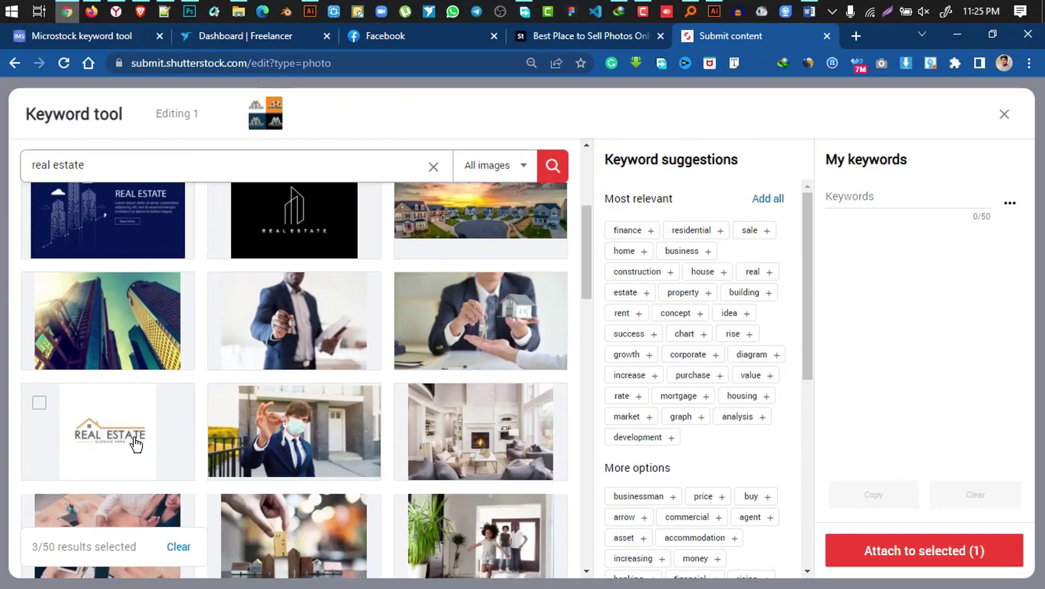
pyautogui.click(312, 404)
pyautogui.scroll(-8, 305, 431)
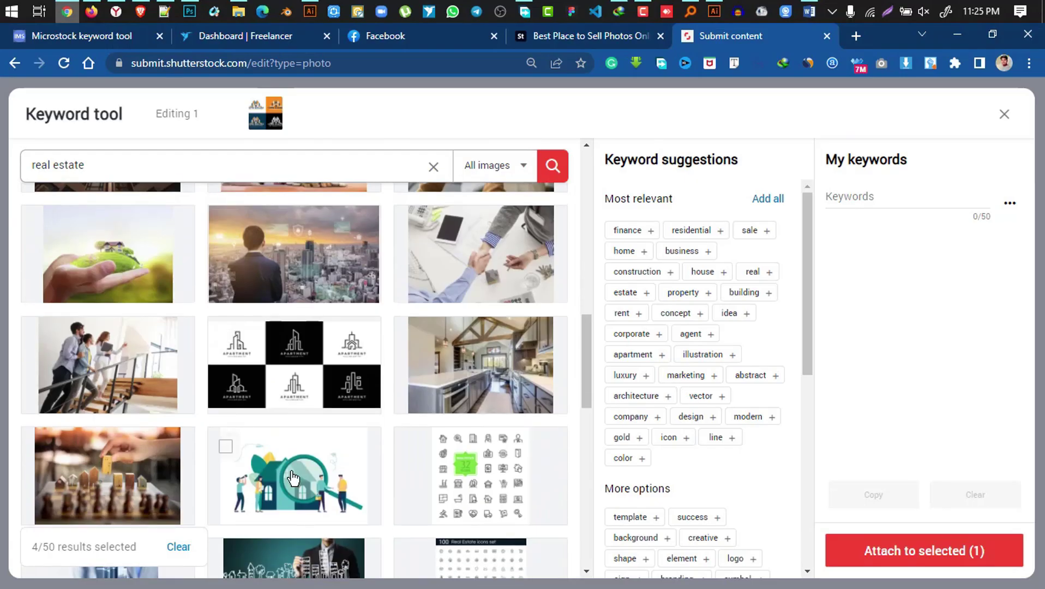
pyautogui.click(305, 393)
pyautogui.click(481, 500)
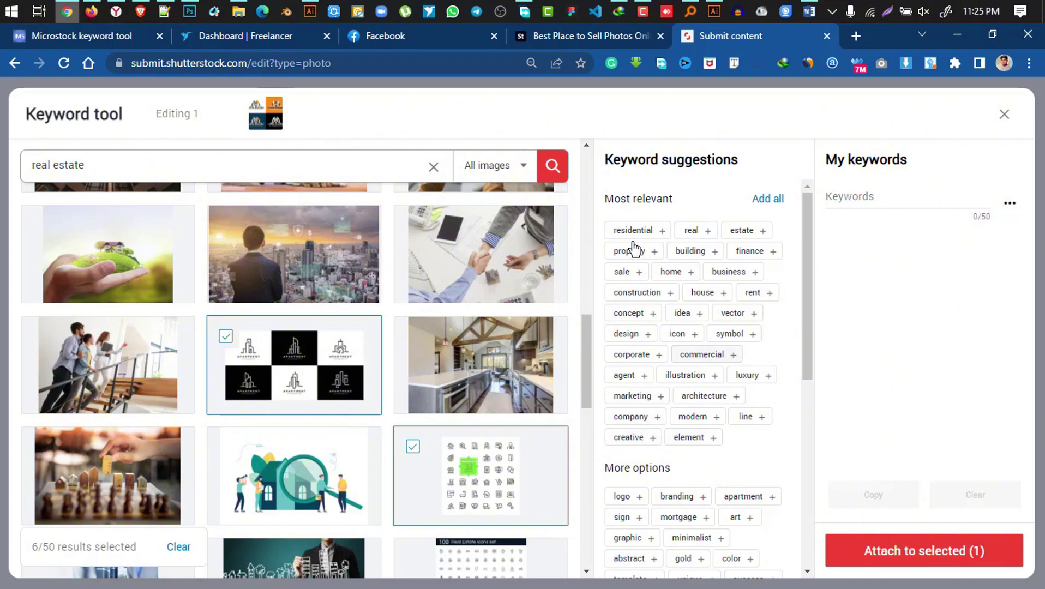
# Add the suggested keywords residential, real, estate, property, building, finance, architecture and corporate to the keyword list
pyautogui.click(661, 230)
pyautogui.click(636, 236)
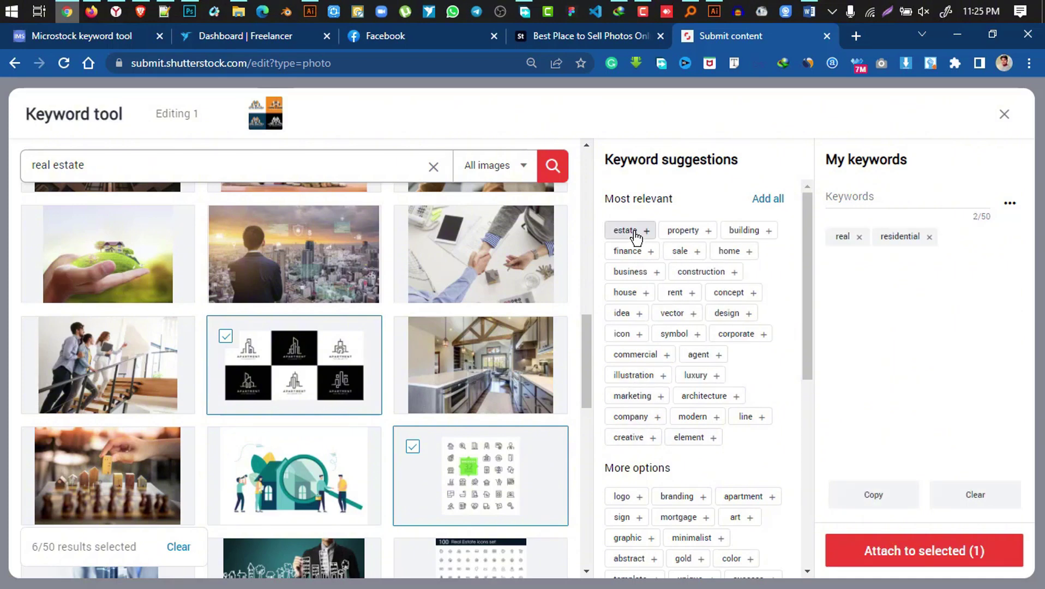
pyautogui.click(635, 233)
pyautogui.click(651, 232)
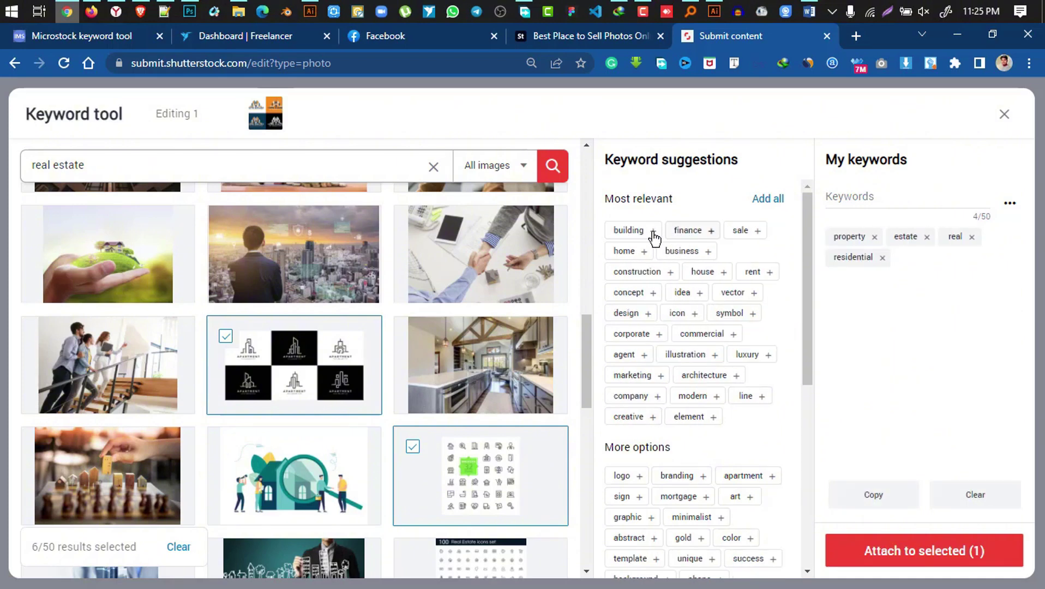
pyautogui.click(647, 235)
pyautogui.click(664, 237)
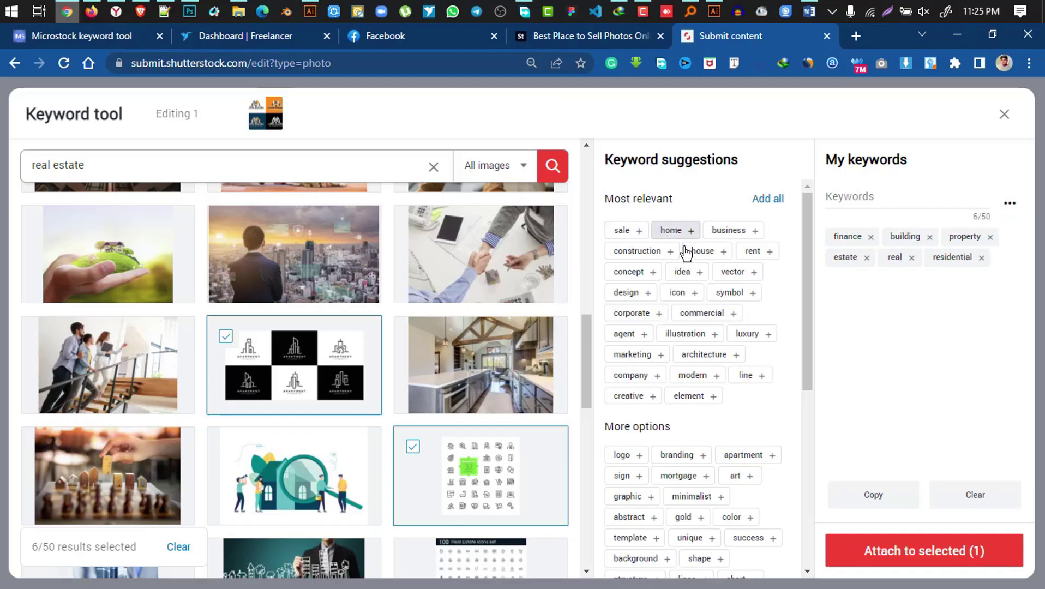
pyautogui.click(711, 357)
pyautogui.click(633, 315)
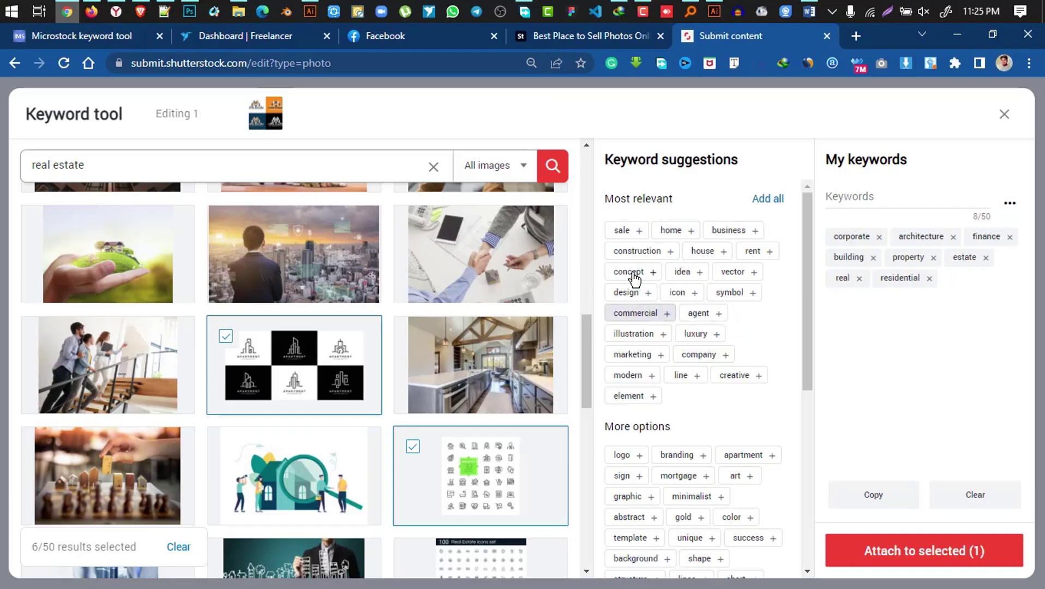
# Add the suggested keywords concept, construction, marketing, modern, luxury, illustration and commercial to the keyword list
pyautogui.click(632, 271)
pyautogui.click(644, 253)
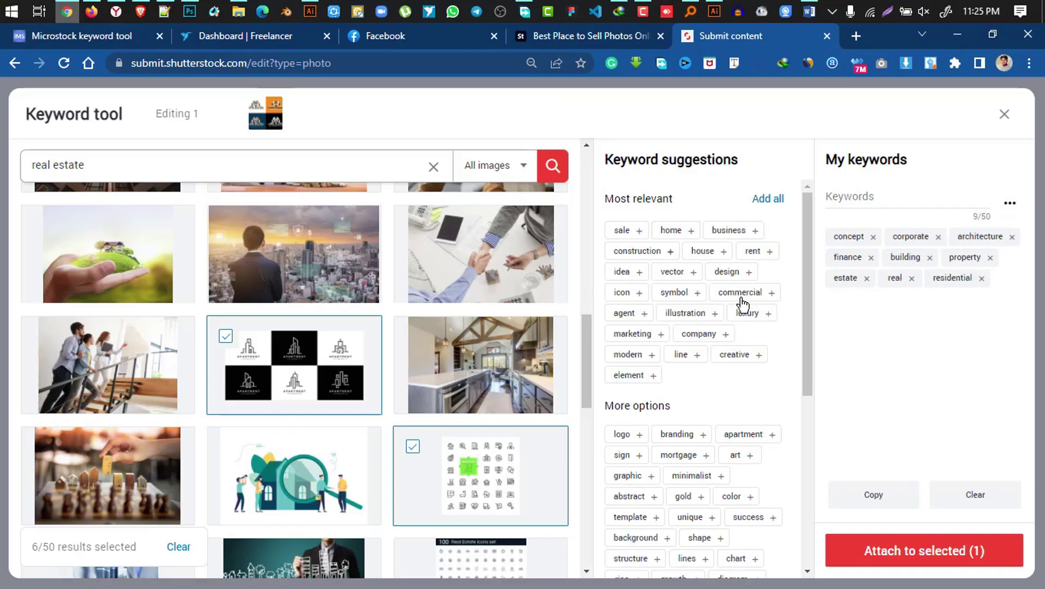
pyautogui.click(633, 334)
pyautogui.click(685, 334)
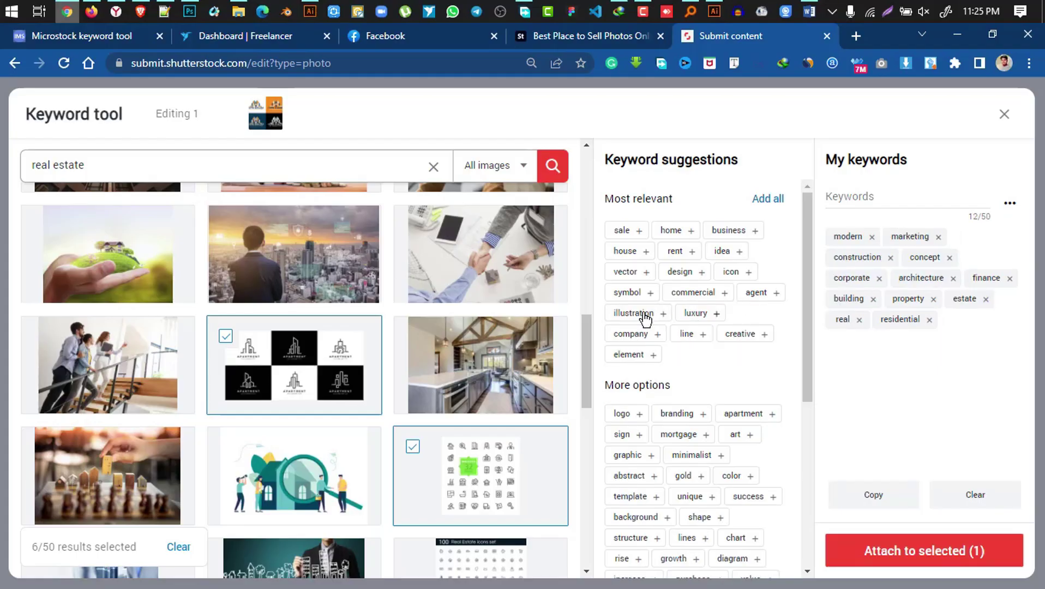
pyautogui.click(693, 312)
pyautogui.click(633, 312)
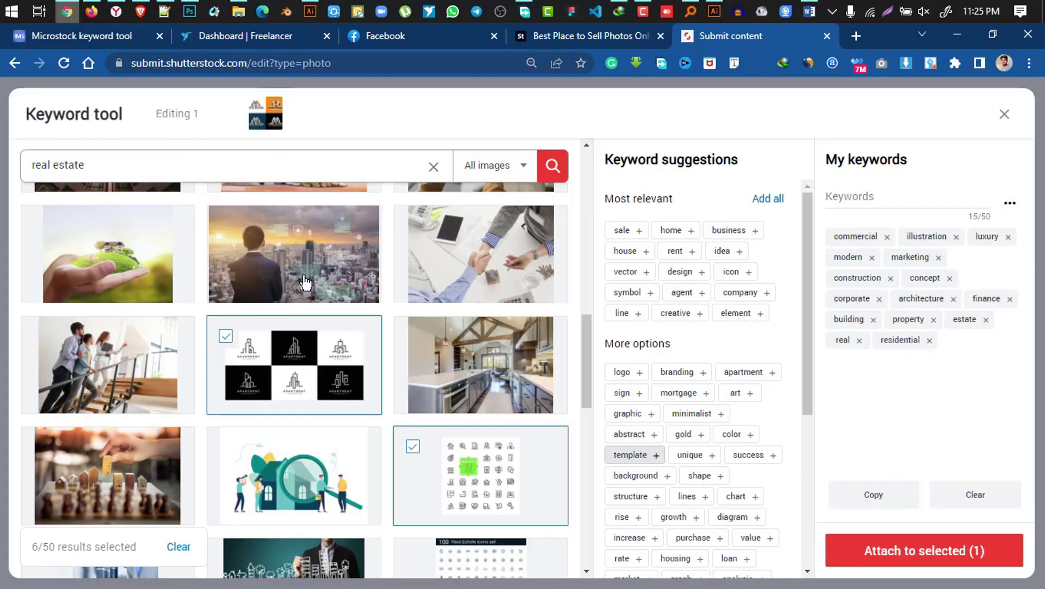
# Add the keywords logo design and accommodation, plus all remaining most relevant suggestions, to the keyword list
pyautogui.scroll(-5, 643, 463)
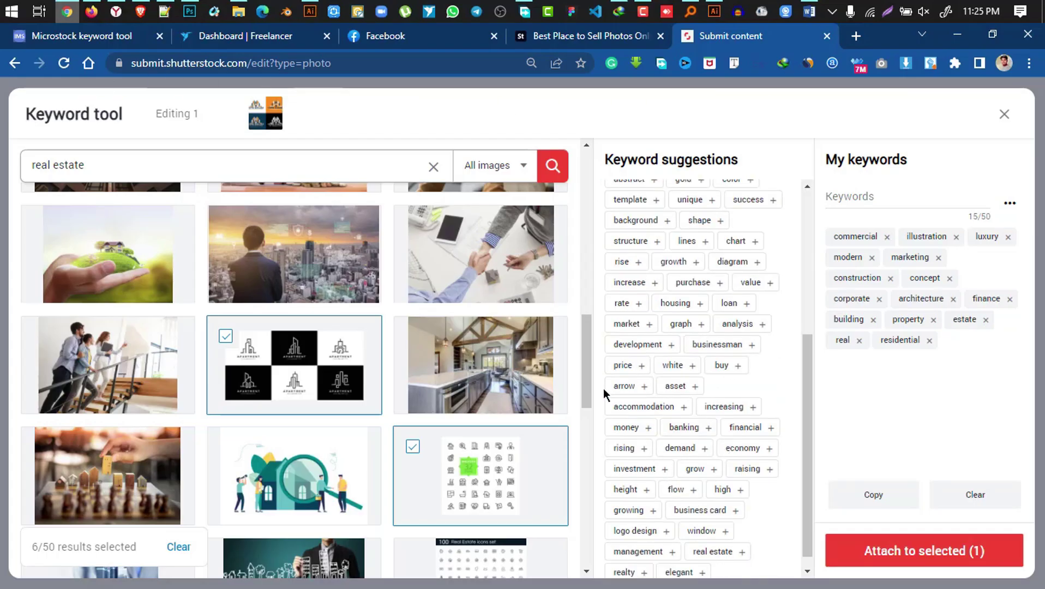
pyautogui.scroll(-1, 709, 415)
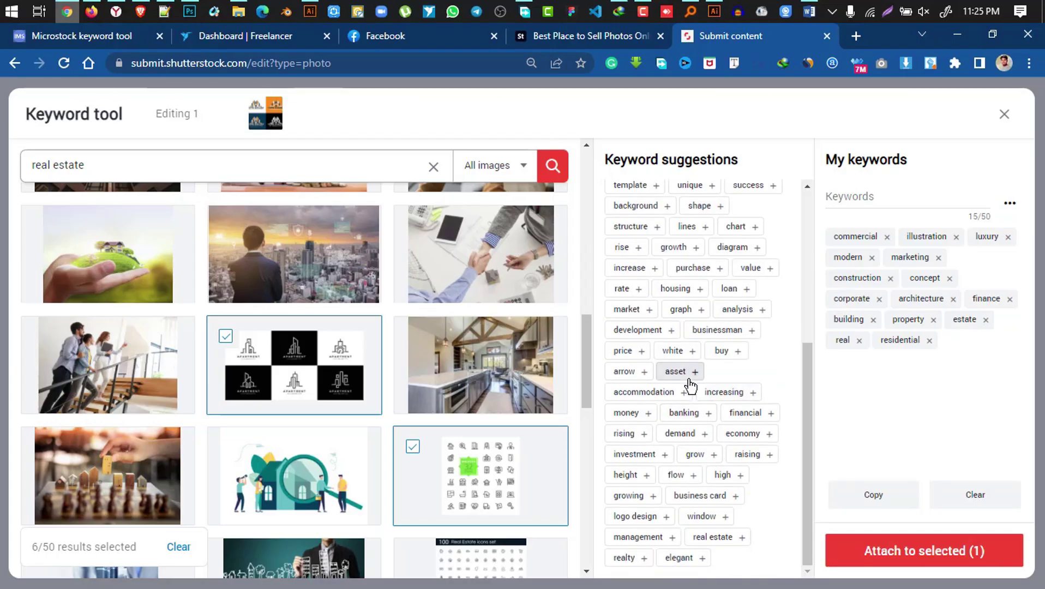
pyautogui.click(639, 517)
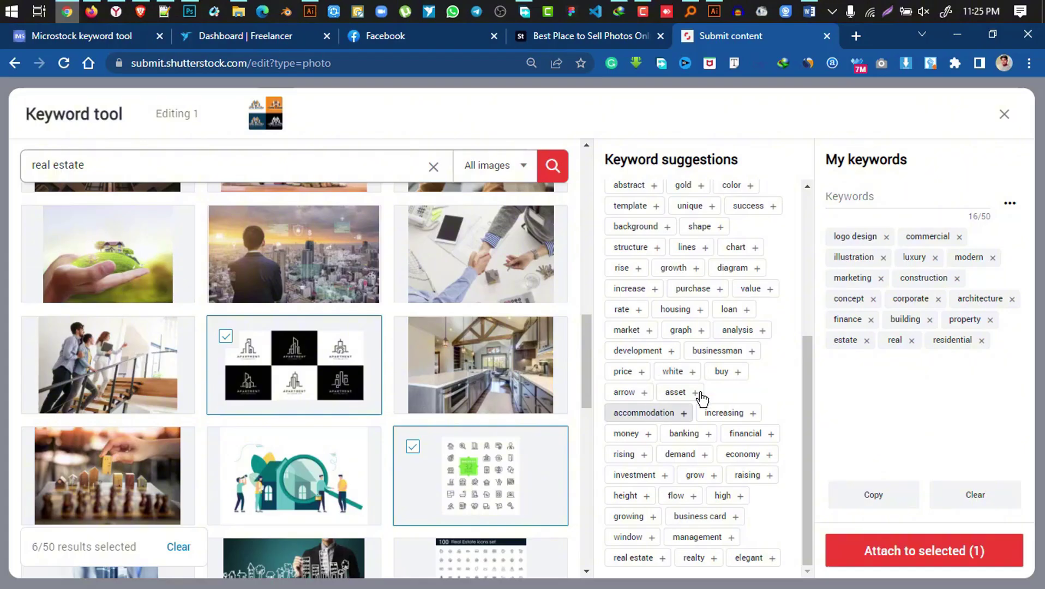
pyautogui.scroll(5, 701, 349)
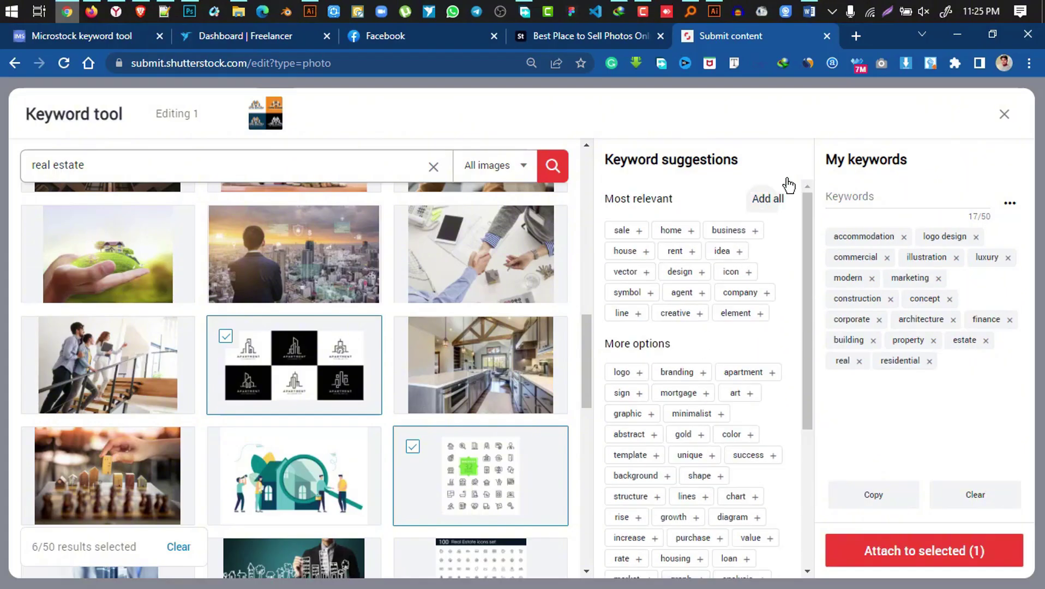
pyautogui.click(785, 188)
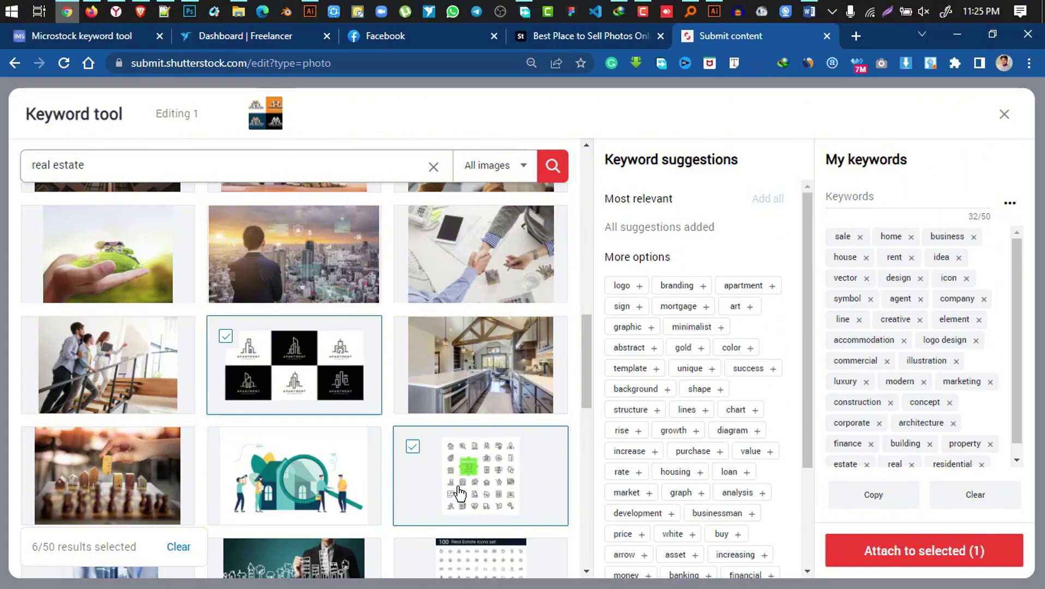
# Select five more logo and real estate icon-set images from the search results to refresh the keyword suggestions
pyautogui.scroll(-5, 464, 425)
pyautogui.click(467, 346)
pyautogui.click(294, 442)
pyautogui.click(479, 518)
pyautogui.scroll(-4, 382, 469)
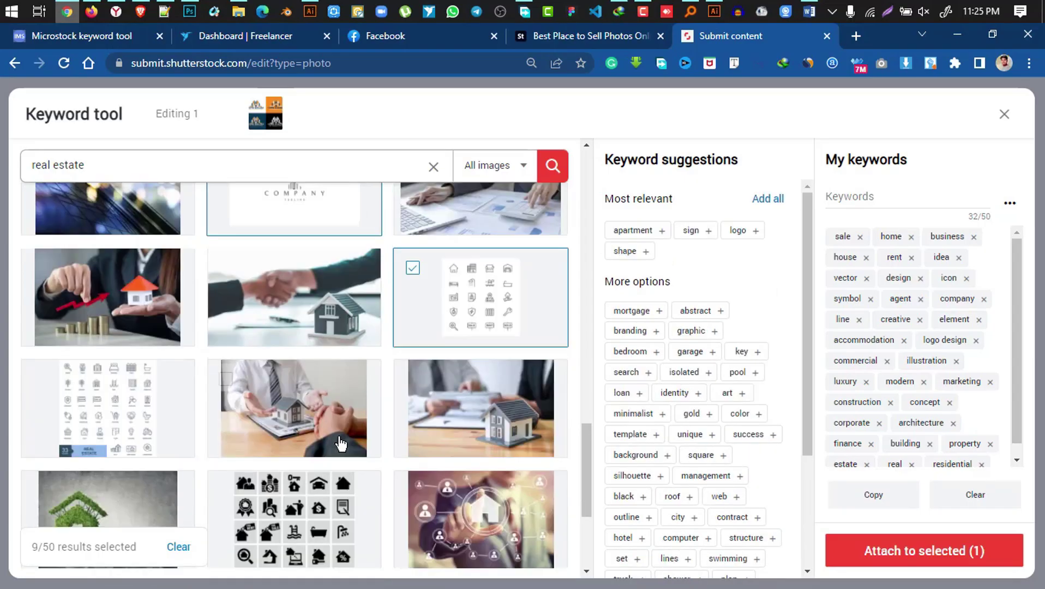
pyautogui.click(284, 499)
pyautogui.click(163, 422)
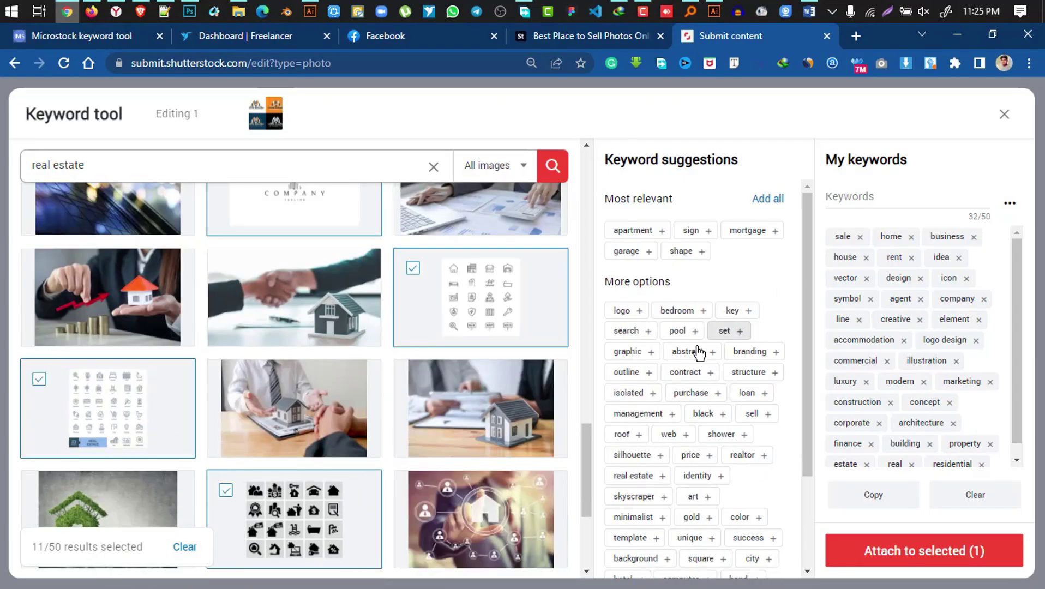
# Add the suggested keywords apartment, management, abstract, outline, minimalist, square, background, realtor, structure and branding to the keyword list
pyautogui.click(635, 230)
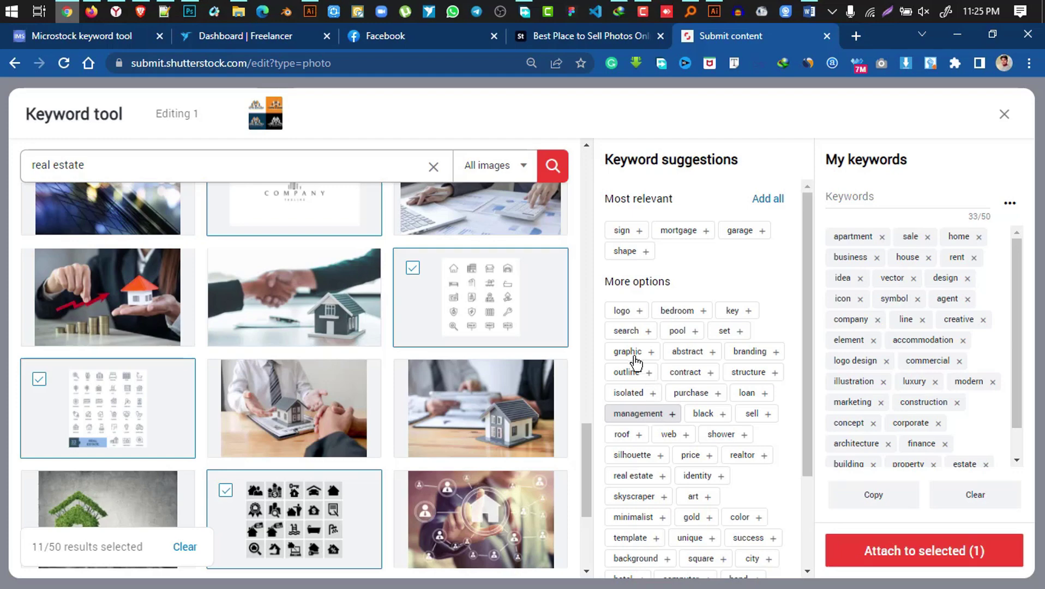
pyautogui.click(709, 355)
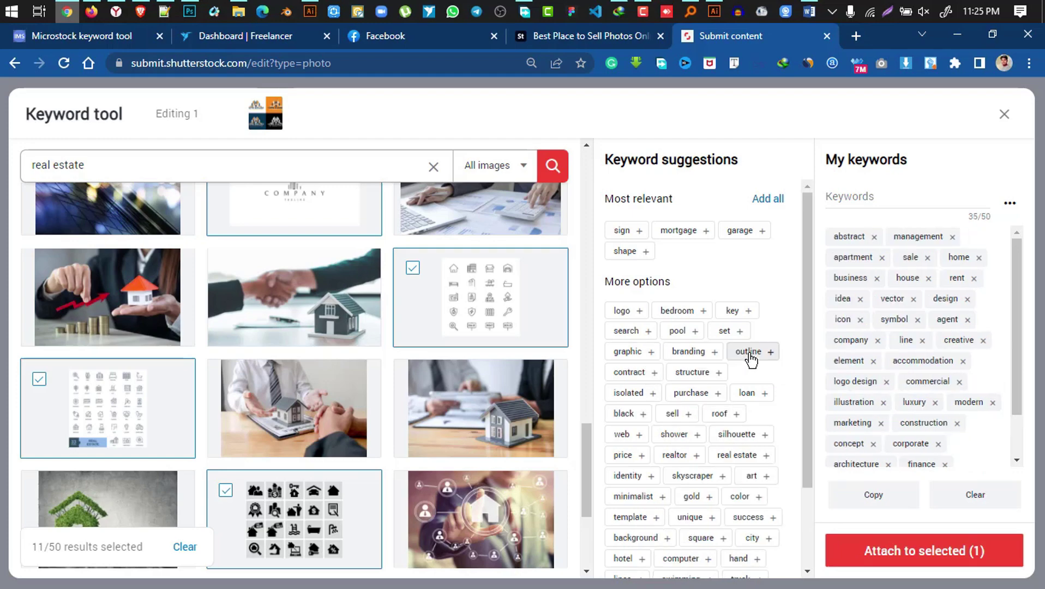
pyautogui.click(750, 354)
pyautogui.scroll(-2, 654, 499)
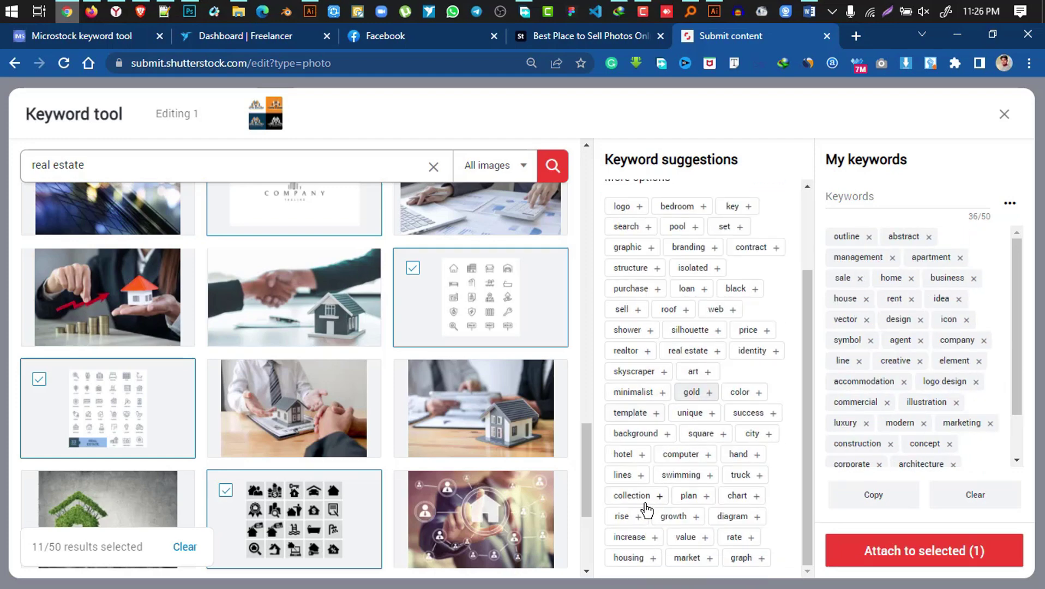
pyautogui.click(643, 393)
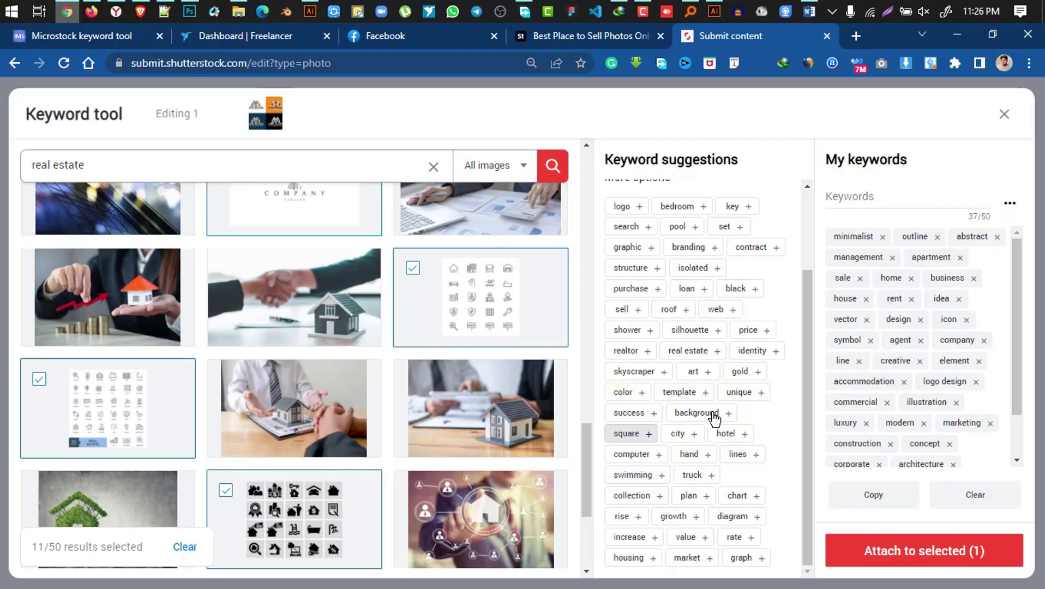
pyautogui.click(698, 434)
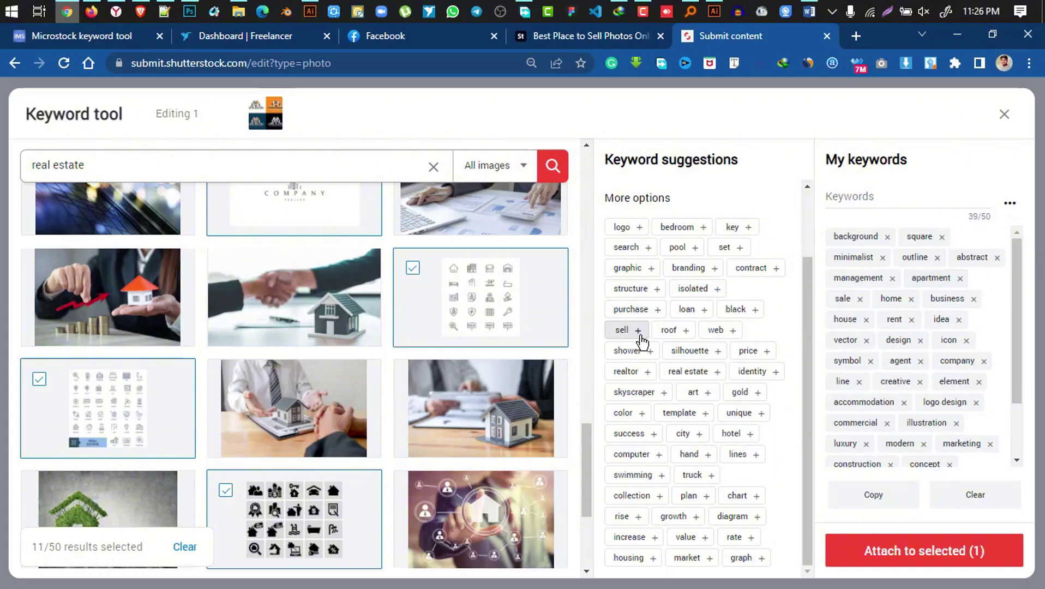
pyautogui.click(630, 290)
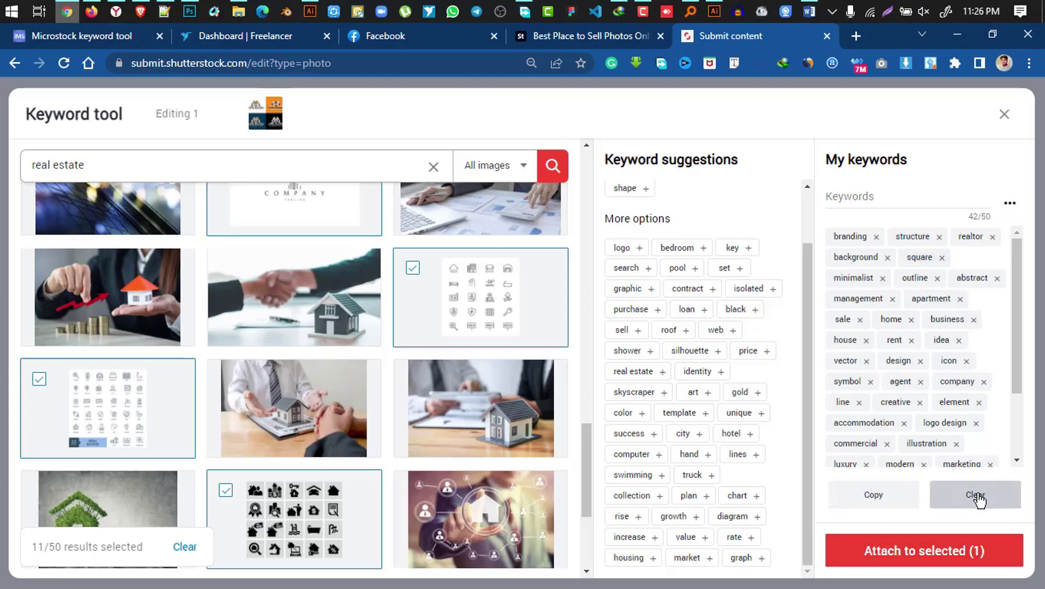
# Attach the collected keywords to pioj.eps and submit the file for review
pyautogui.click(950, 560)
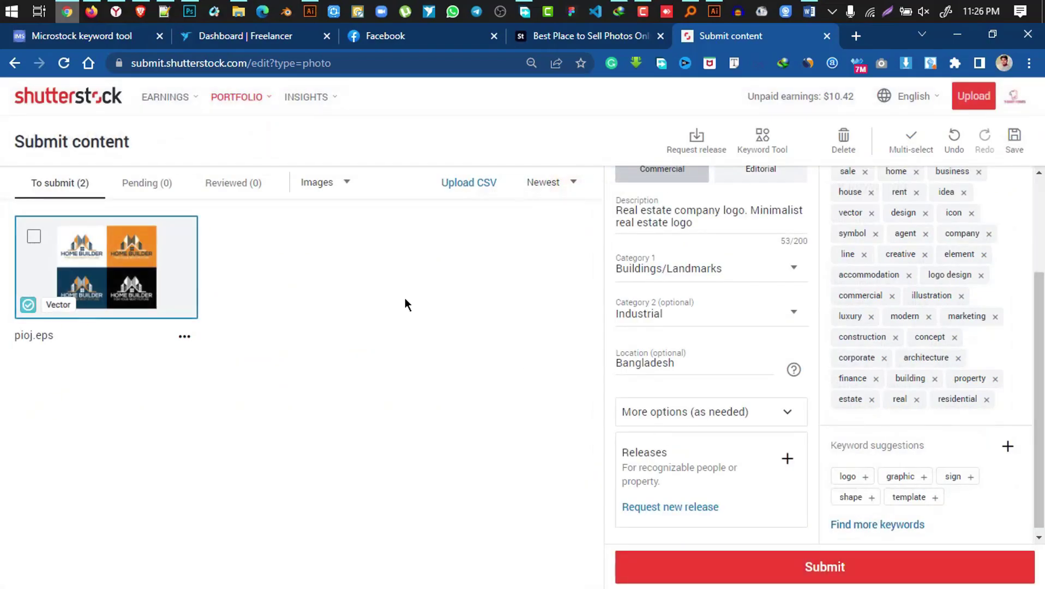
pyautogui.click(844, 562)
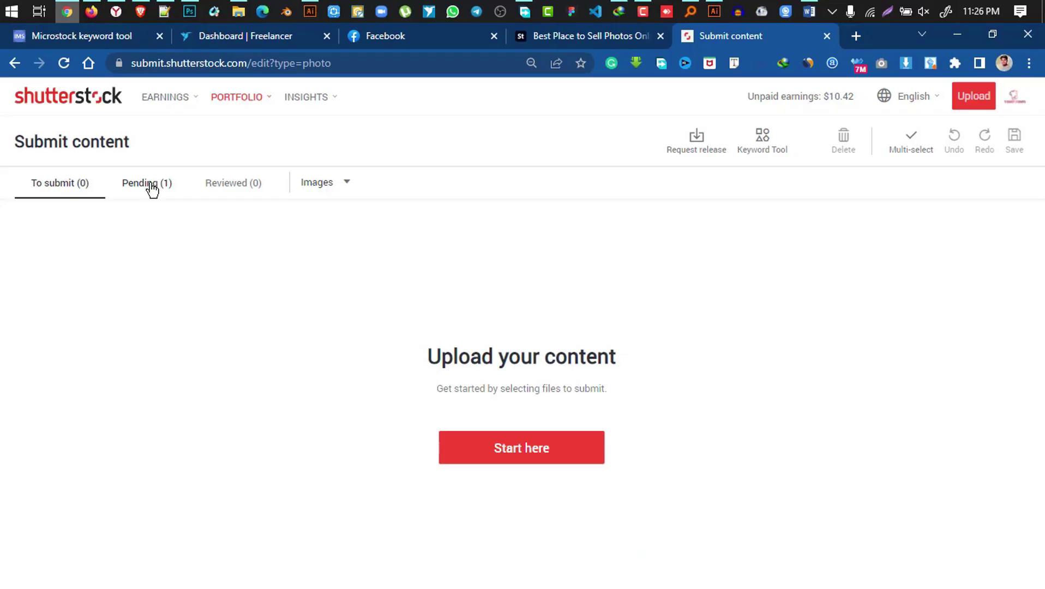
# Check the list of reviewed content and return to the list of content to submit
pyautogui.click(233, 185)
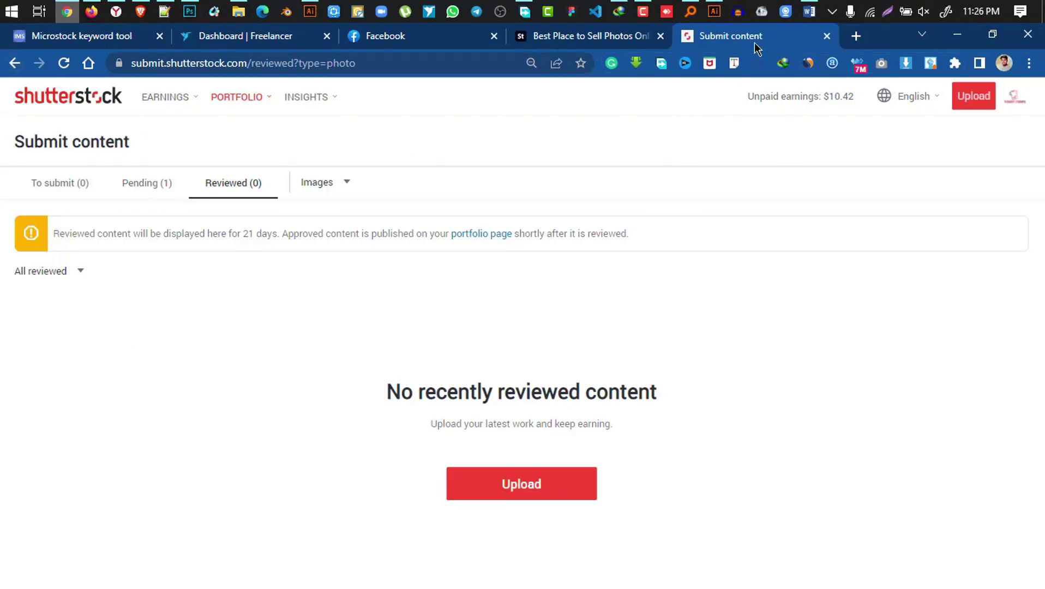
pyautogui.click(16, 63)
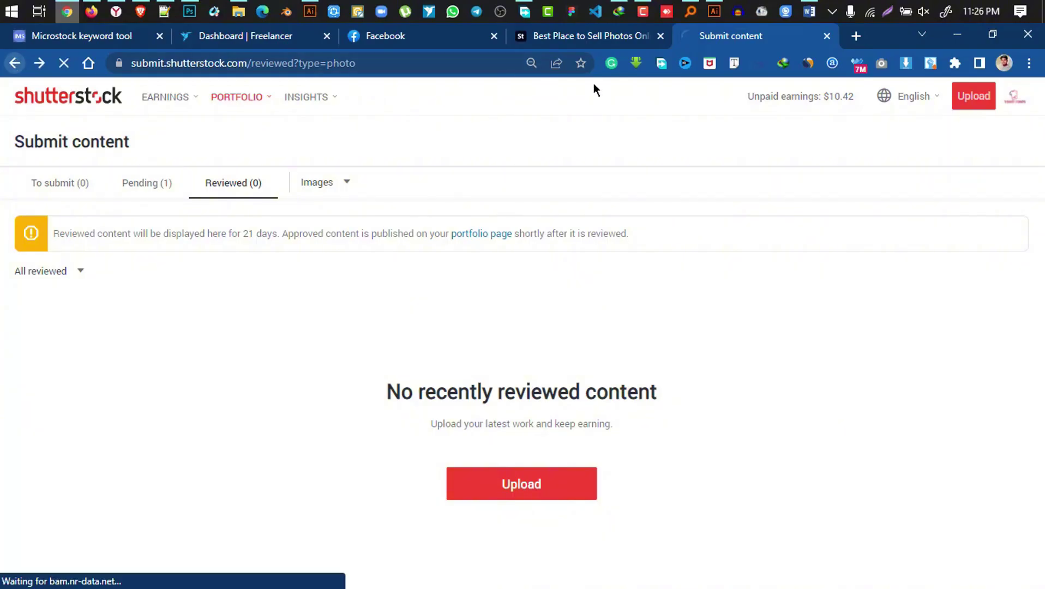
pyautogui.scroll(3, 736, 251)
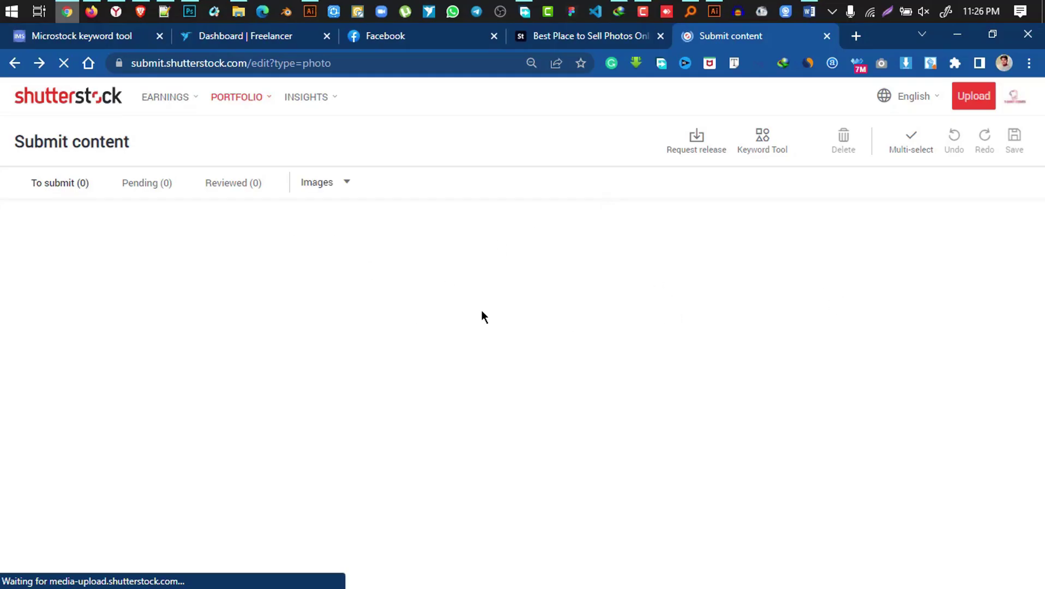
# Open the Contributor Dashboard in place of the submission page and look through the latest downloads with their locations and earnings
pyautogui.click(856, 36)
pyautogui.click(567, 88)
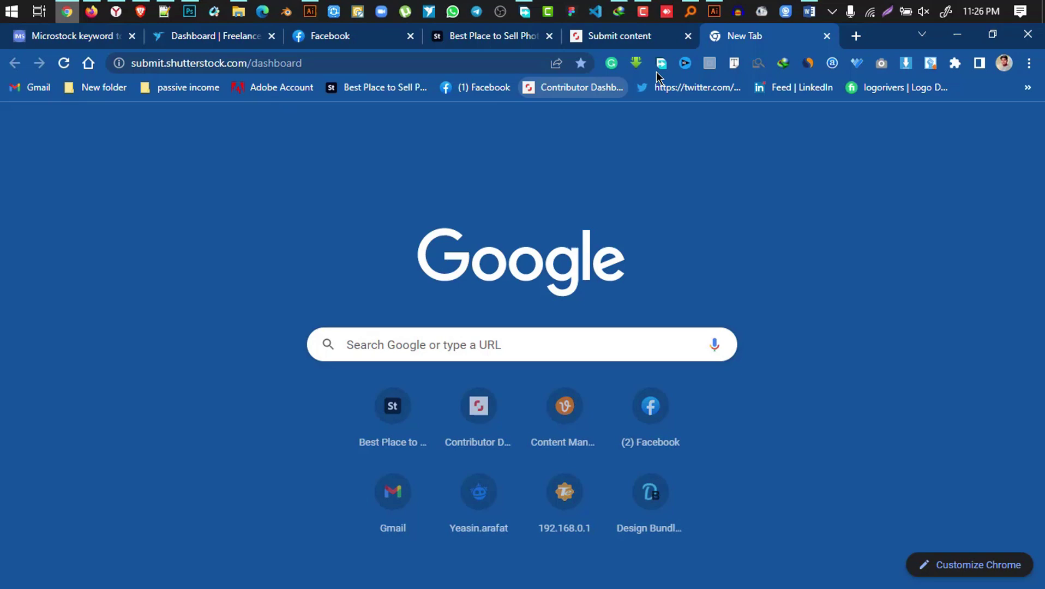
pyautogui.click(688, 36)
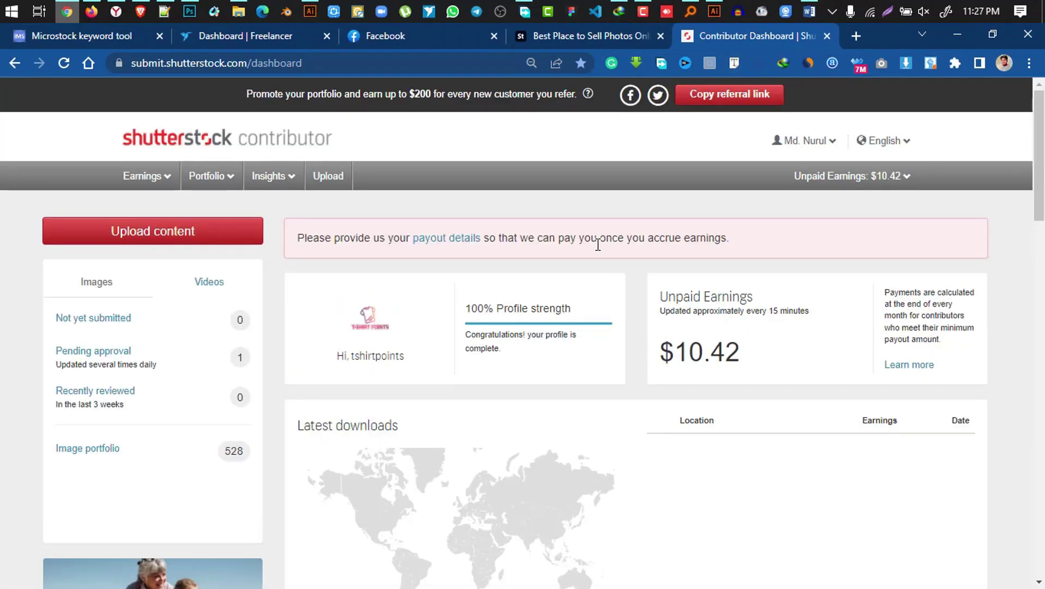
pyautogui.scroll(-6, 605, 232)
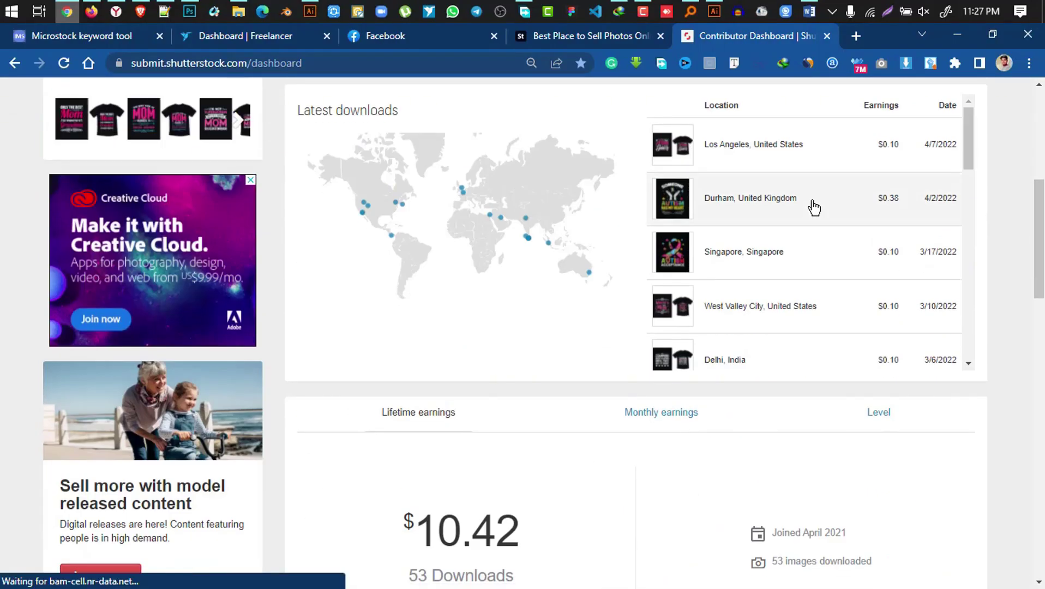
pyautogui.scroll(-7, 814, 208)
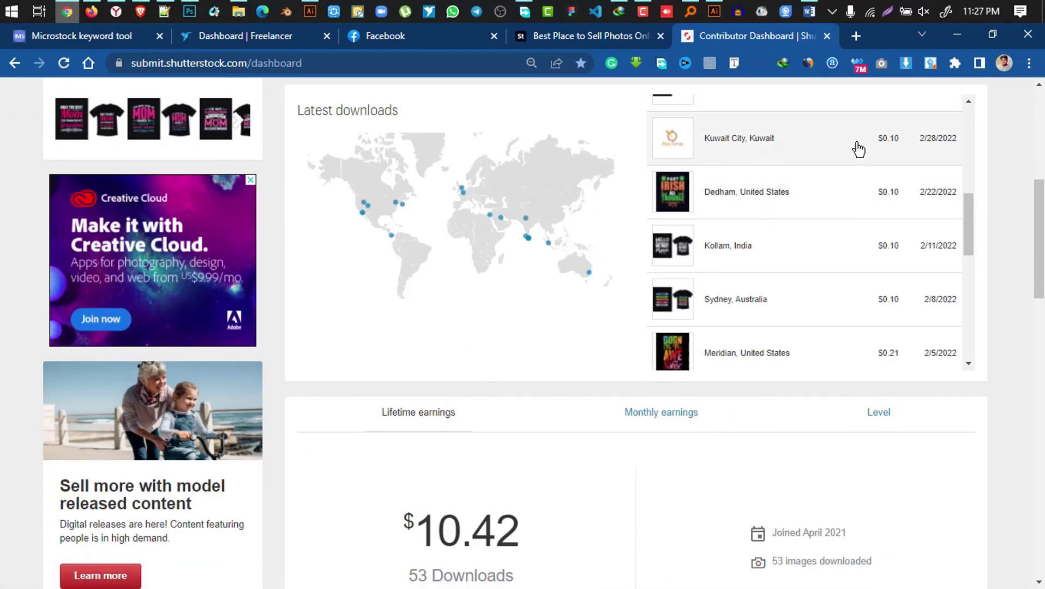
# Review the older entries in the latest downloads, the top 5 performers and the lifetime earnings total on the dashboard
pyautogui.scroll(3, 859, 149)
pyautogui.scroll(-5, 854, 251)
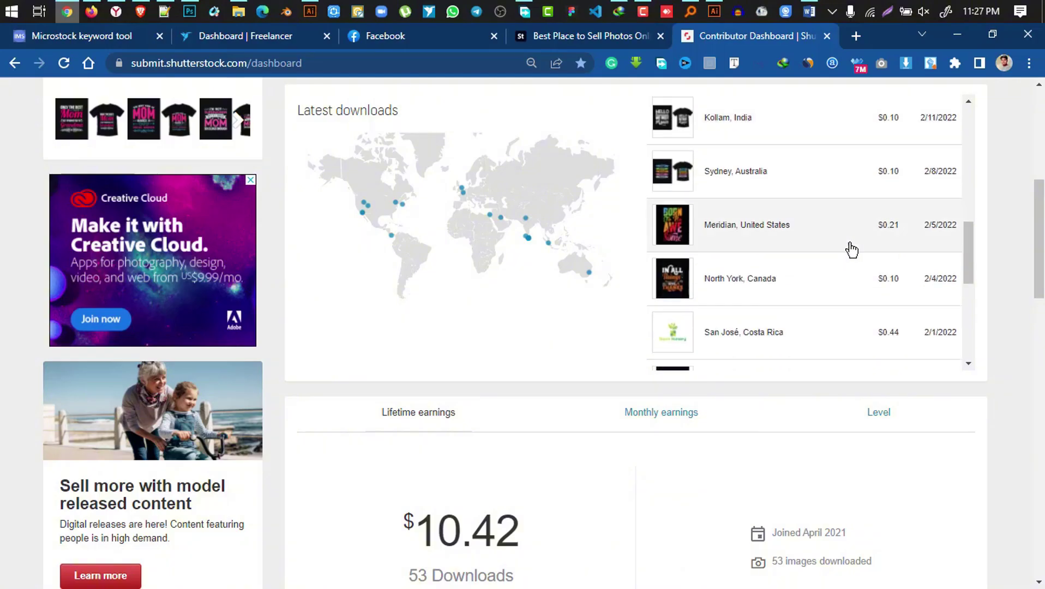
pyautogui.scroll(-5, 873, 341)
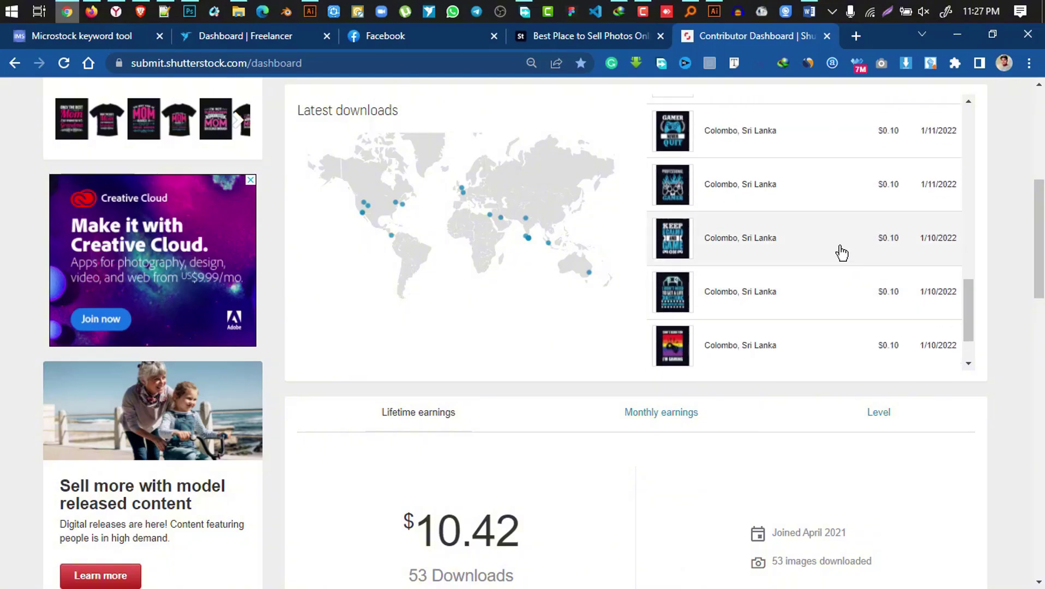
pyautogui.scroll(-2, 842, 253)
pyautogui.scroll(-10, 517, 319)
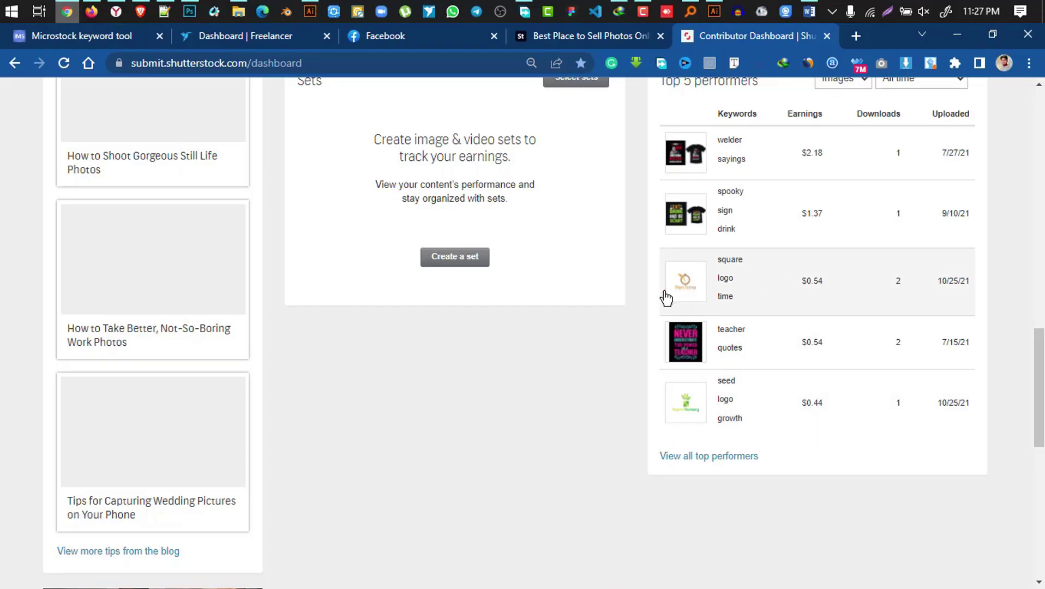
pyautogui.scroll(7, 198, 284)
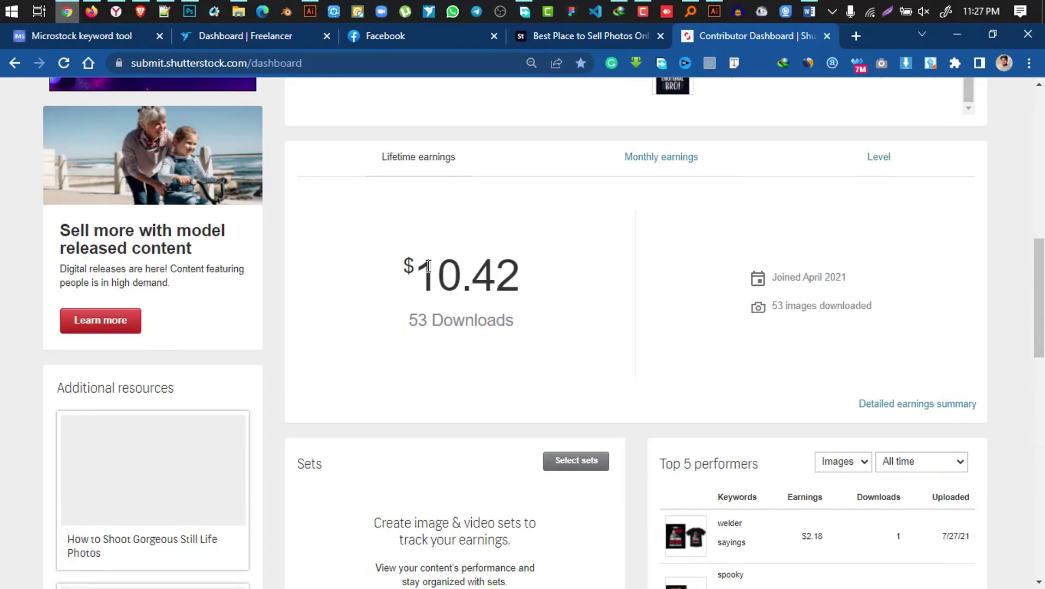
pyautogui.moveTo(461, 268); pyautogui.dragTo(413, 291)
pyautogui.click(475, 279)
pyautogui.scroll(10, 475, 278)
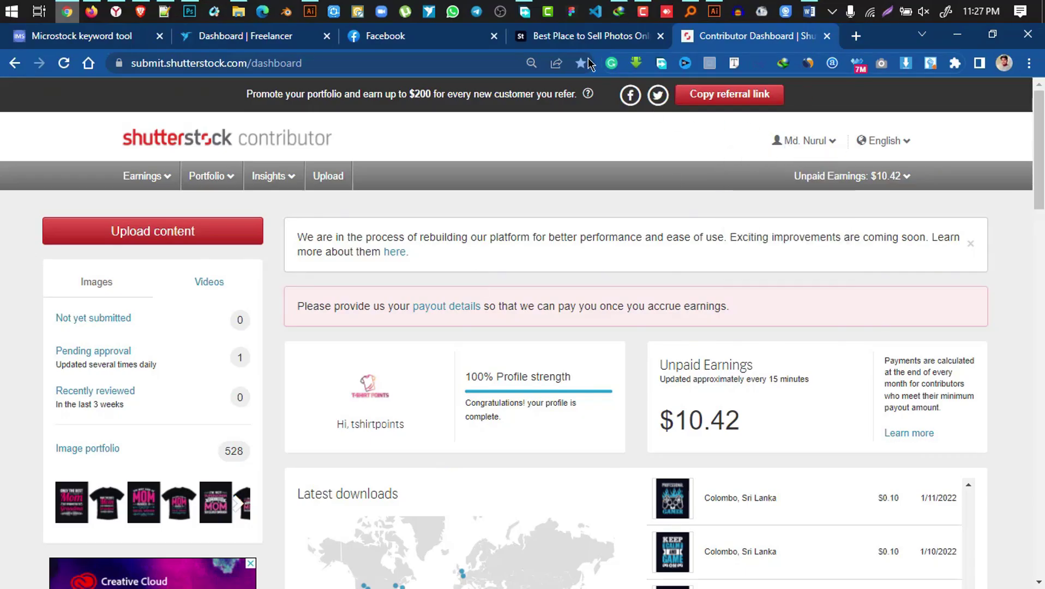
pyautogui.click(642, 10)
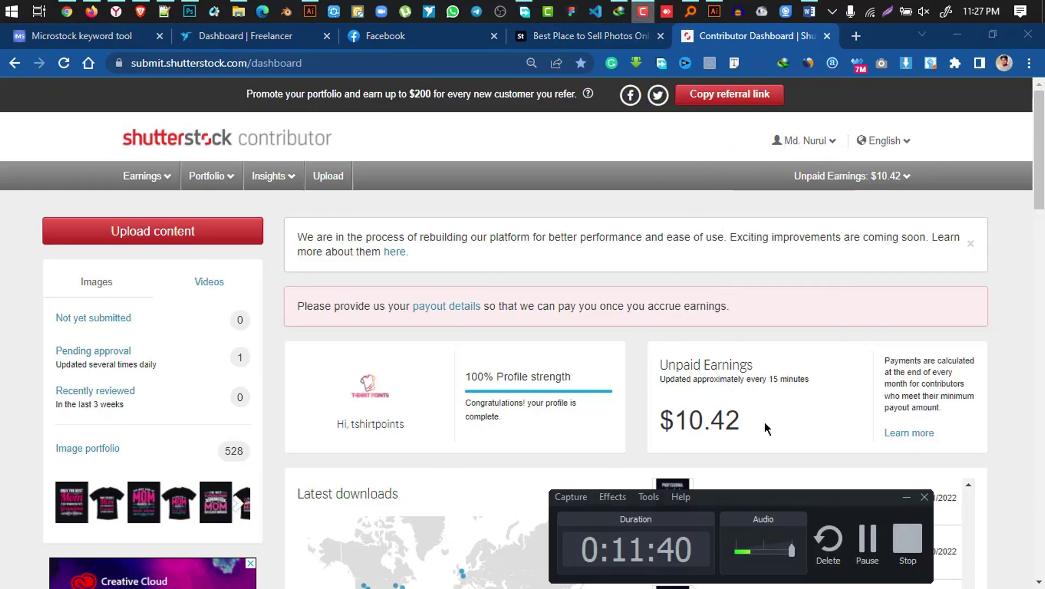